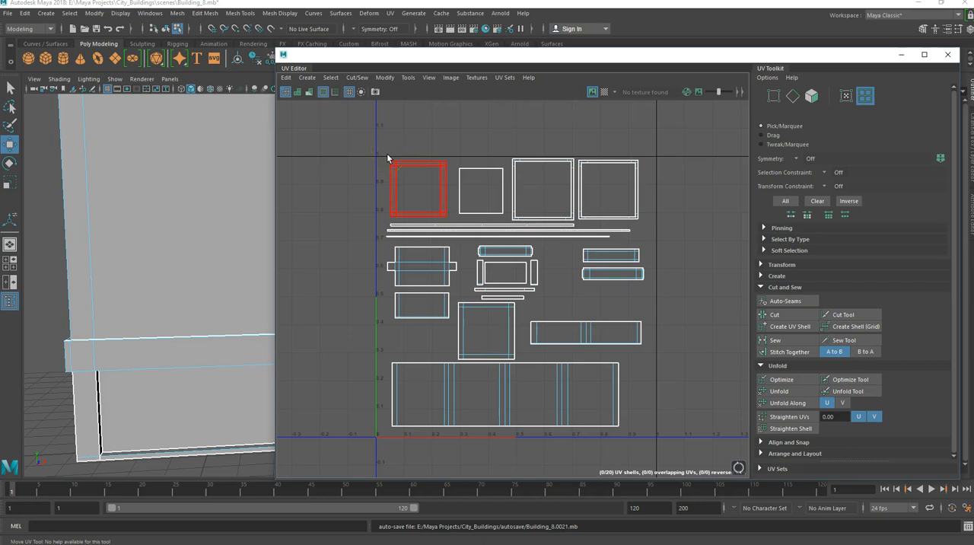
# Get the UV Editor window out of the way and rename the pCube1 object to Building_8.
pyautogui.click(364, 154)
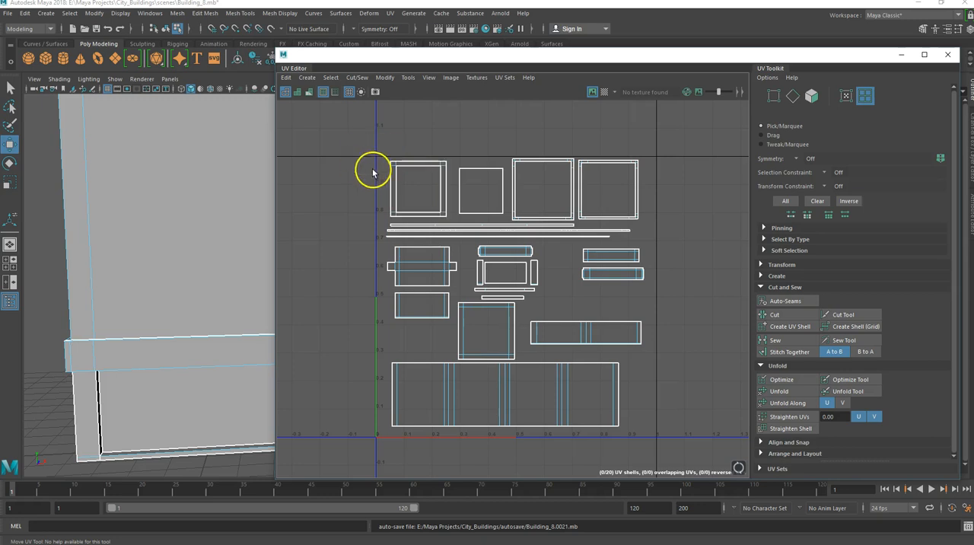
pyautogui.moveTo(778, 53); pyautogui.dragTo(627, 77)
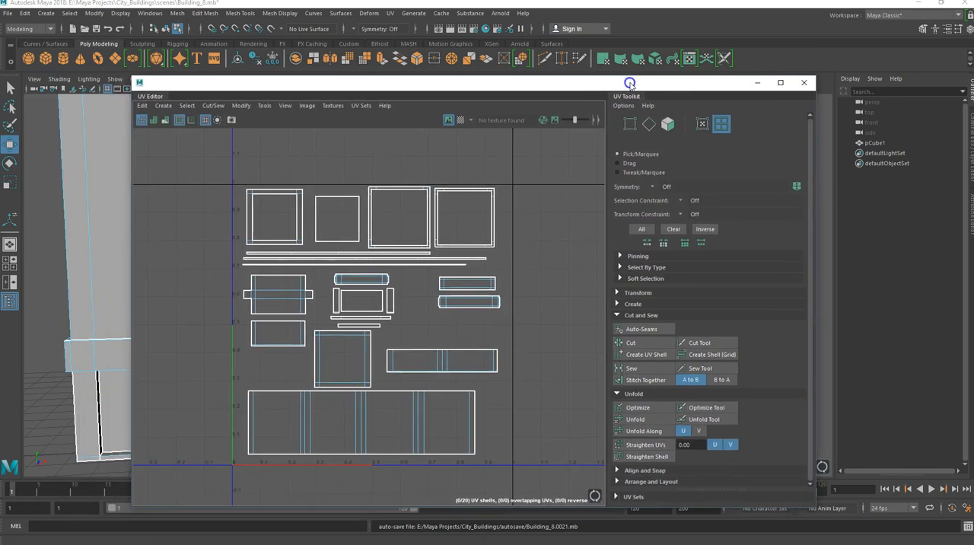
pyautogui.click(751, 81)
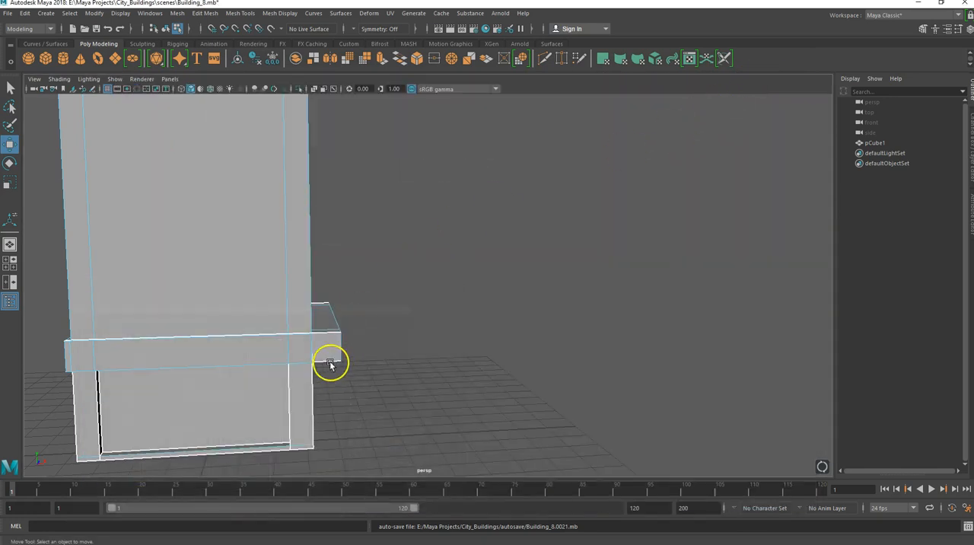
pyautogui.click(870, 143)
pyautogui.doubleClick(874, 144)
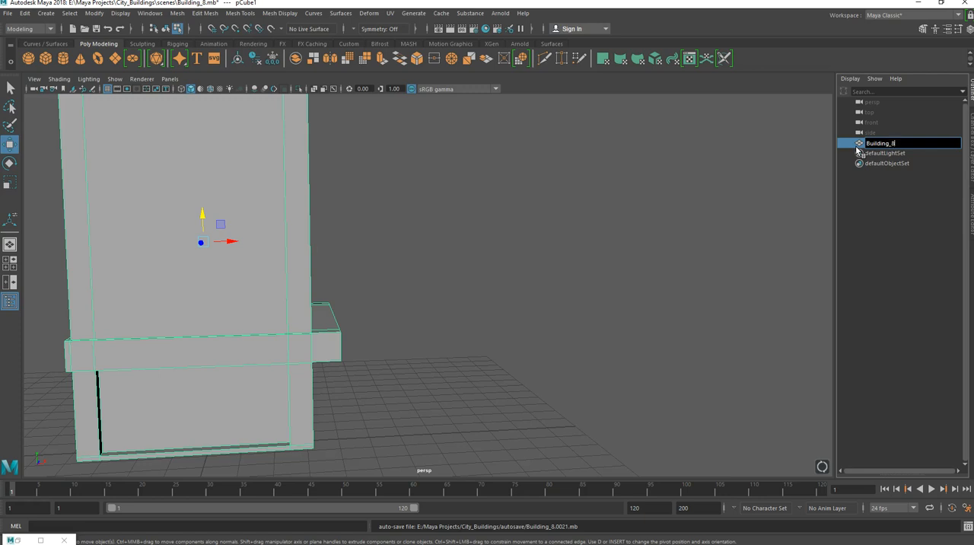
pyautogui.write('Building_8')
pyautogui.press('Return')
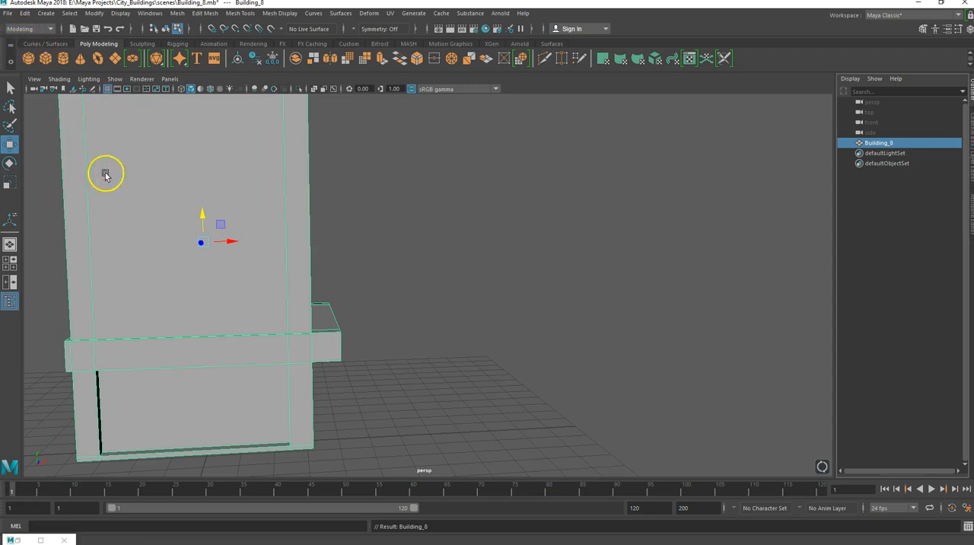
# Delete the construction history of the Building_8 object.
pyautogui.press('f')
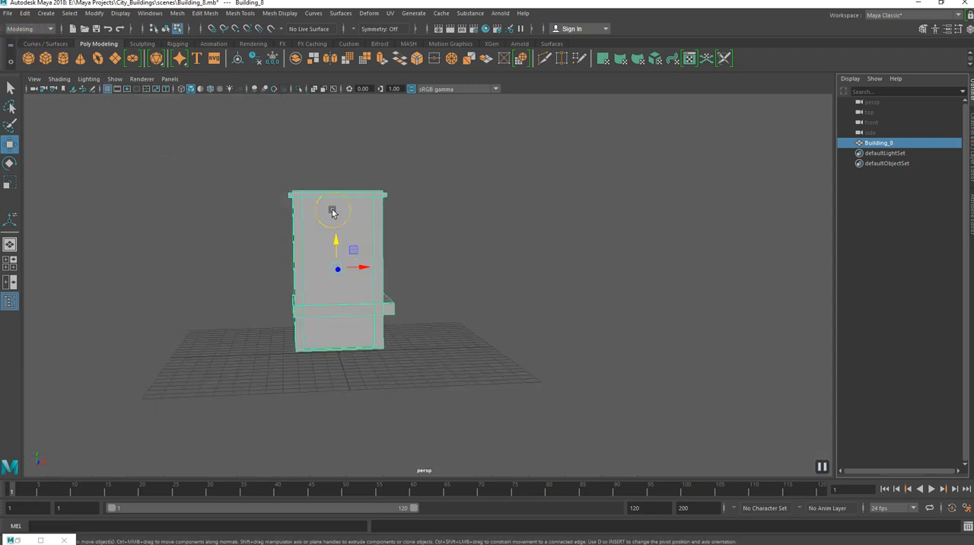
pyautogui.scroll(2, 332, 211)
pyautogui.moveTo(332, 212); pyautogui.dragTo(374, 192, button='right')
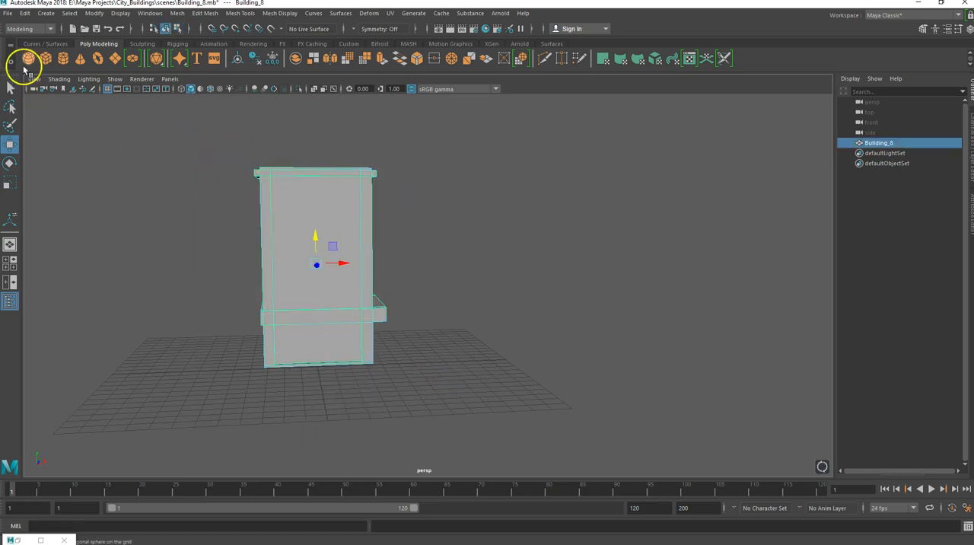
pyautogui.click(23, 14)
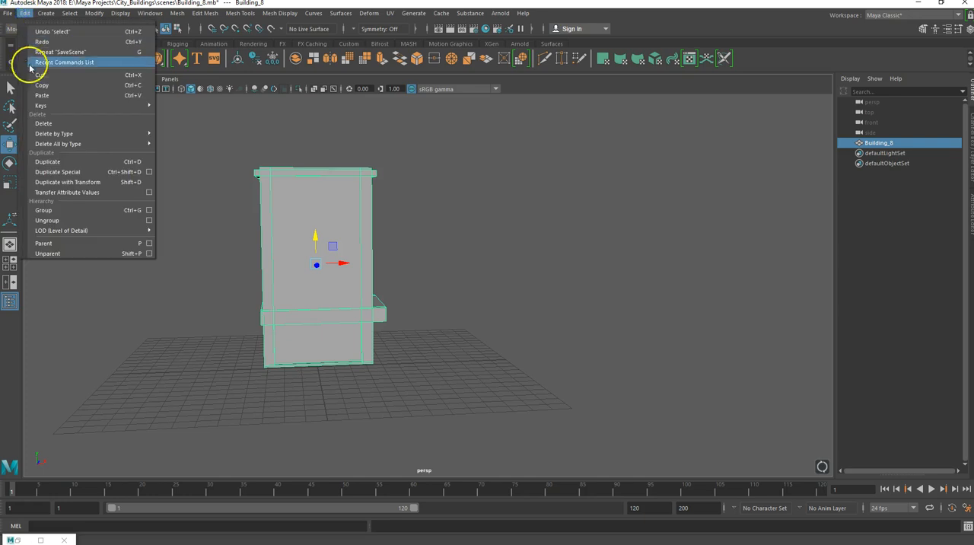
pyautogui.moveTo(145, 133)
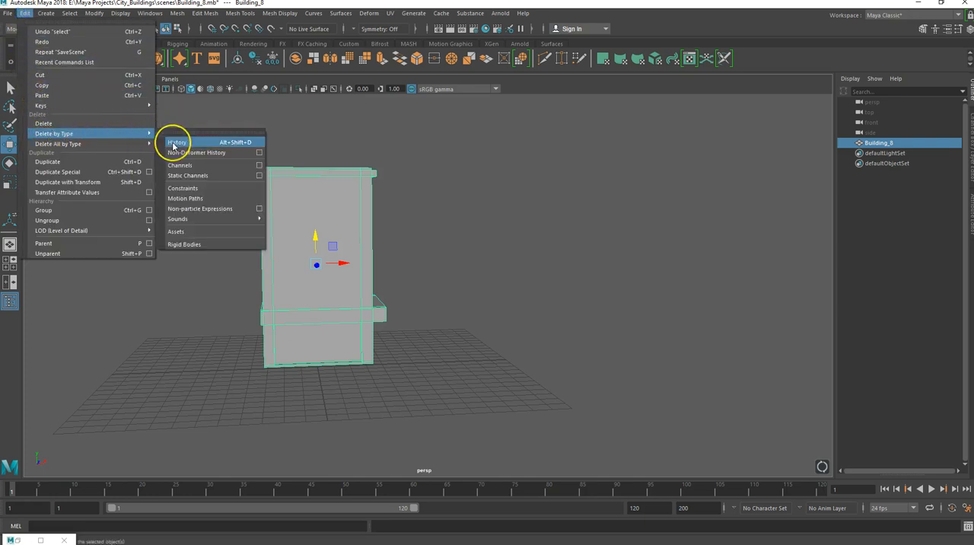
pyautogui.click(173, 144)
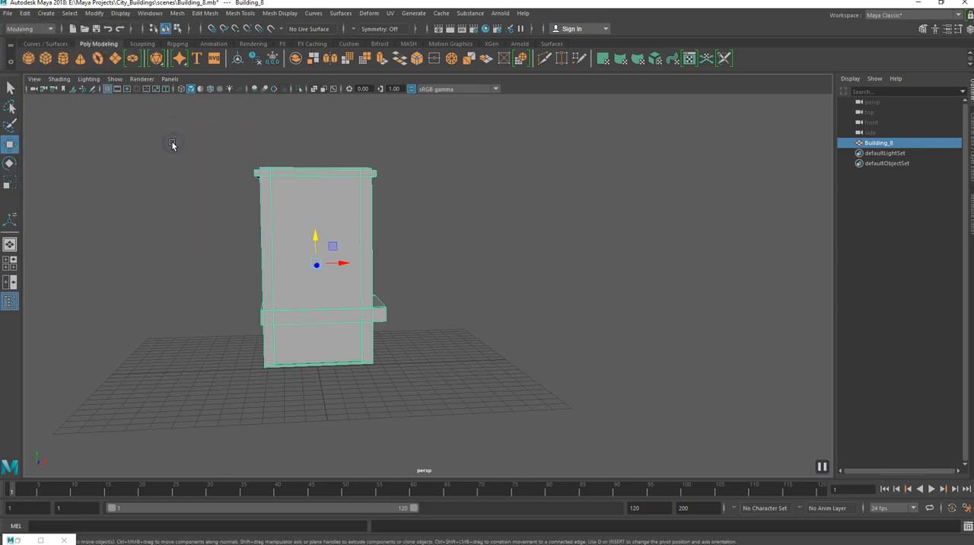
# Show the attributes of Building_8 and freeze its transformations.
pyautogui.click(969, 197)
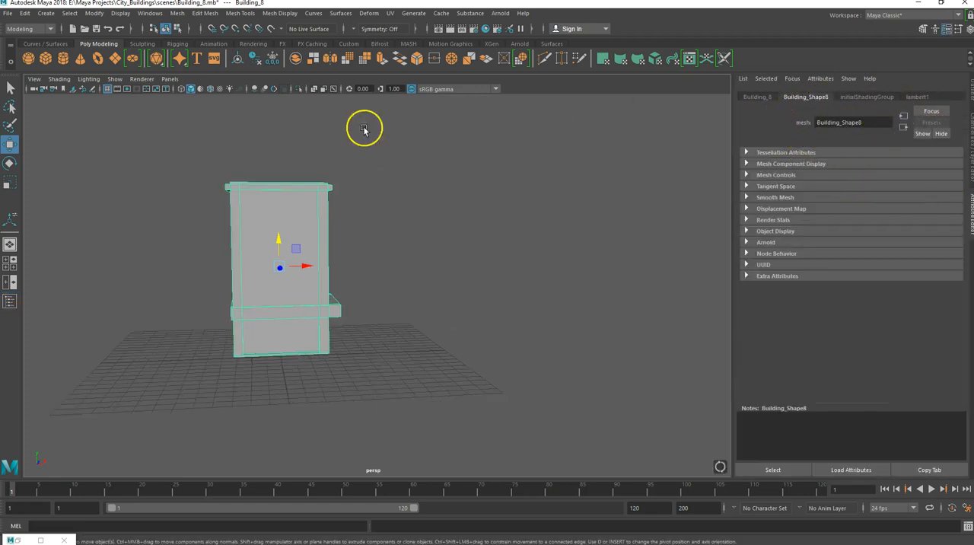
pyautogui.click(93, 14)
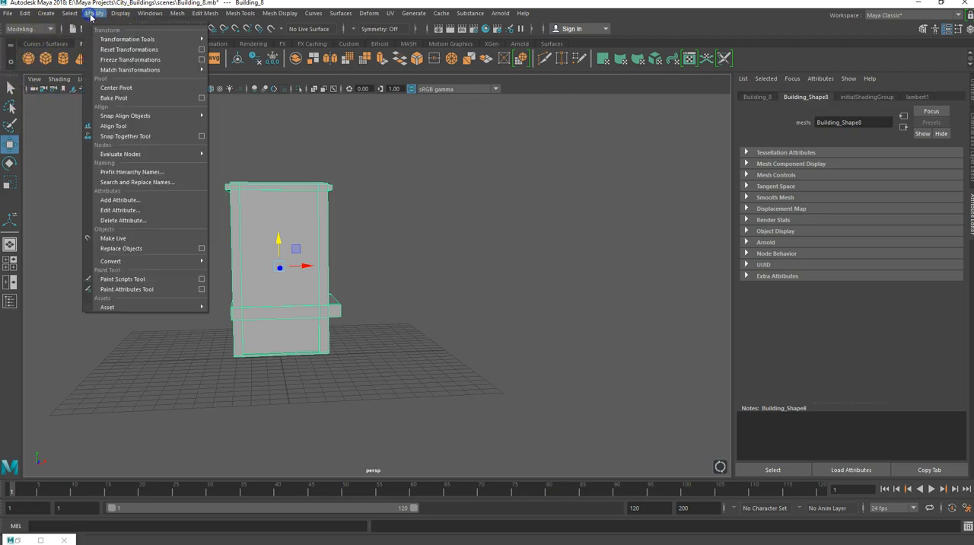
pyautogui.click(120, 59)
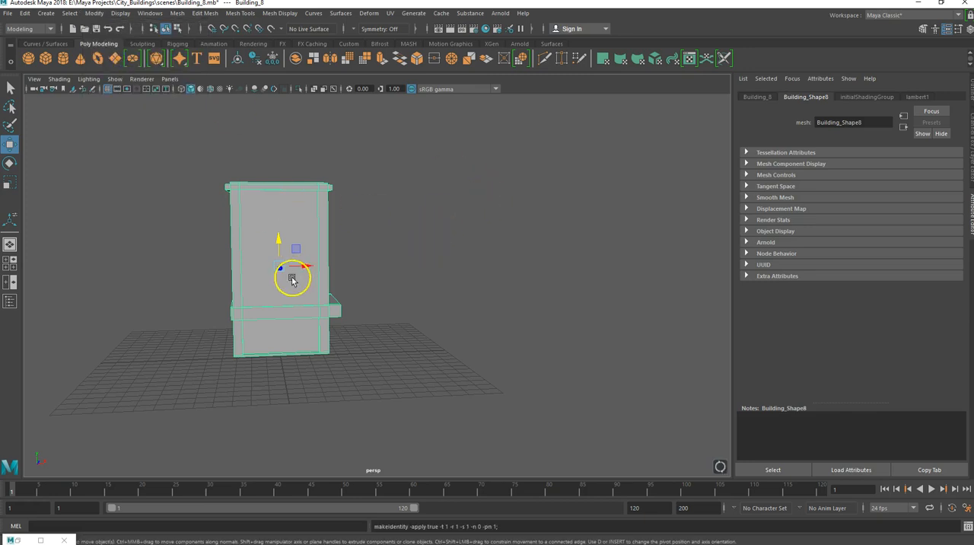
# Bring back the UV Editor beside the model and select all of the building's UV shells.
pyautogui.click(26, 540)
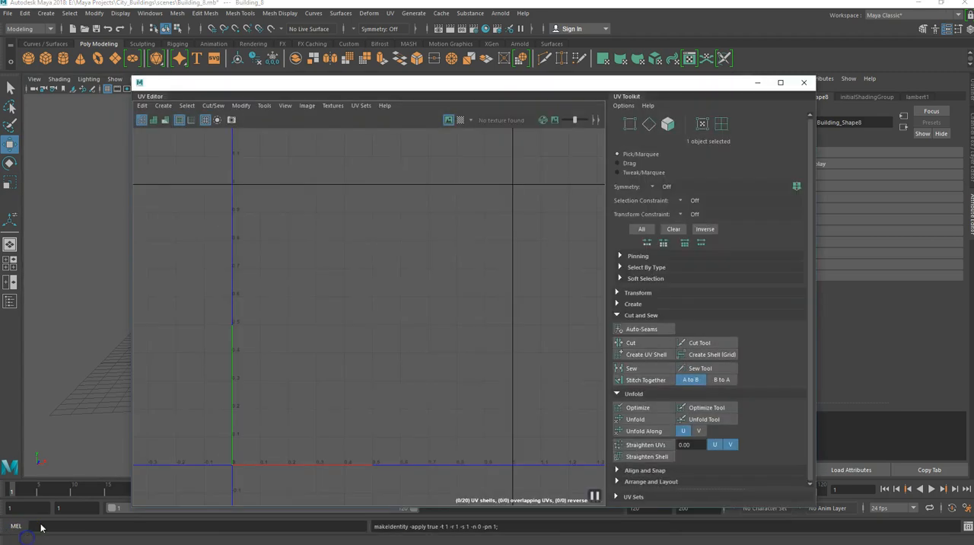
pyautogui.moveTo(390, 86); pyautogui.dragTo(538, 87)
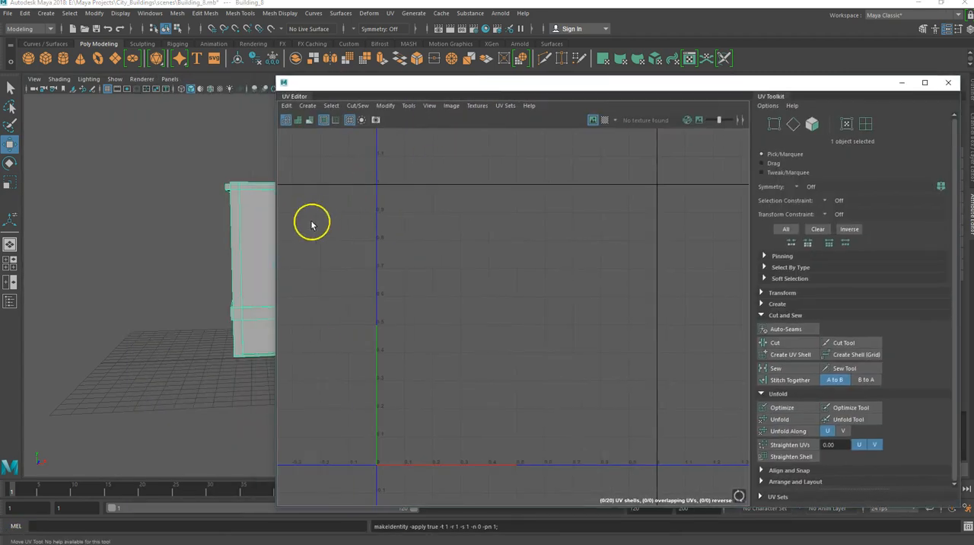
pyautogui.click(263, 249)
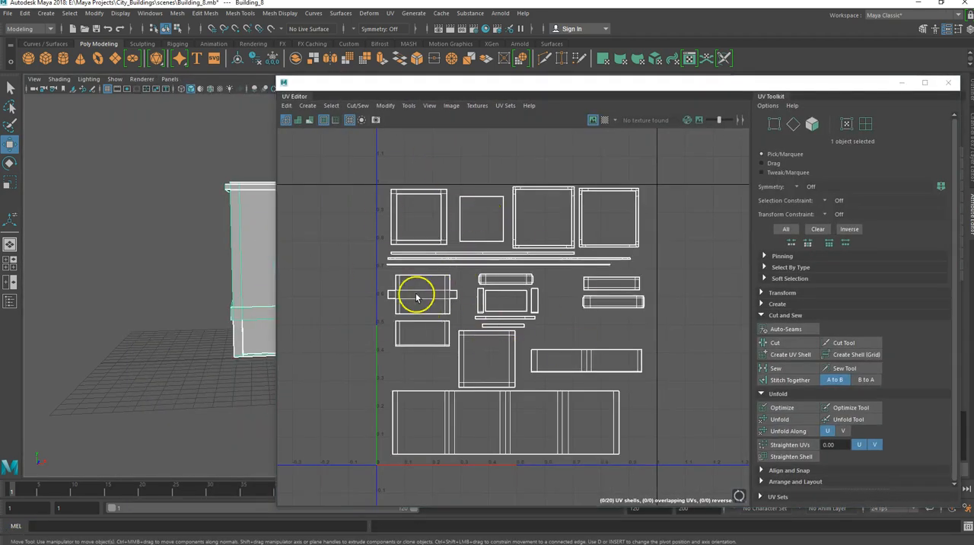
pyautogui.moveTo(316, 147); pyautogui.dragTo(701, 475)
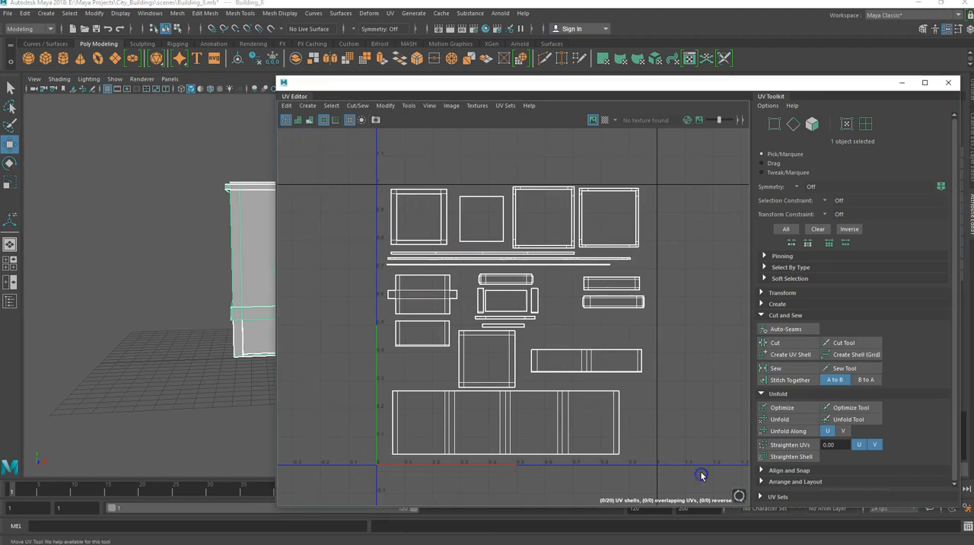
pyautogui.moveTo(490, 301); pyautogui.dragTo(456, 283, button='right')
pyautogui.moveTo(317, 148); pyautogui.dragTo(724, 477)
pyautogui.click(495, 279)
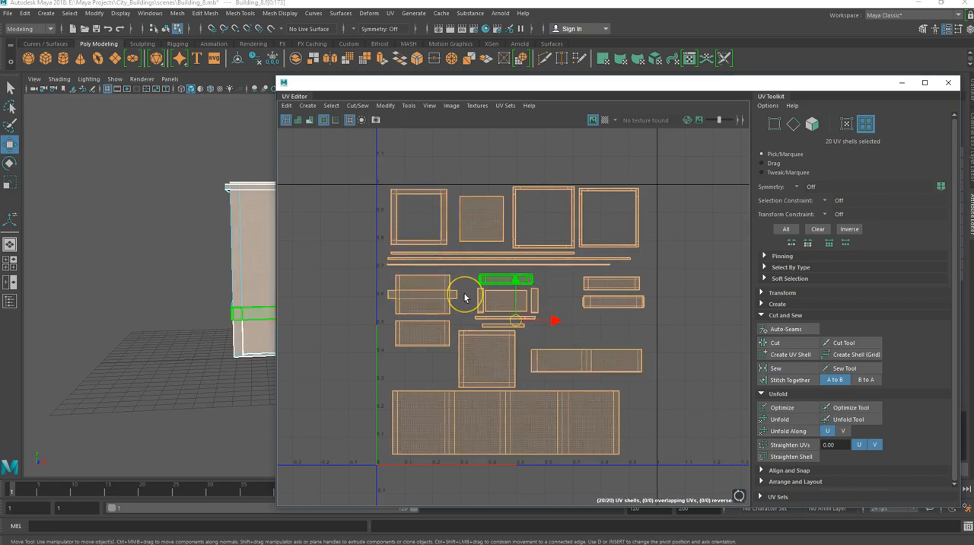
pyautogui.press('q')
pyautogui.click(466, 298)
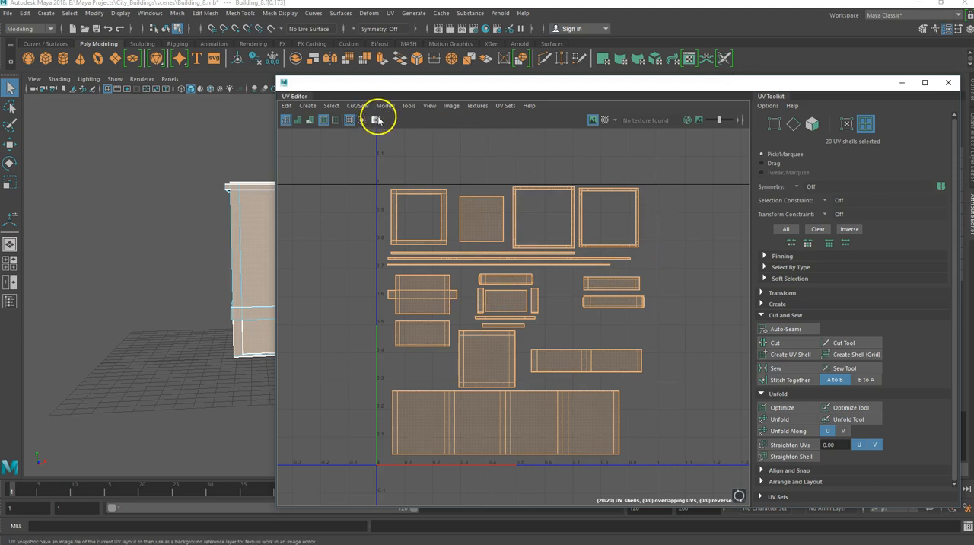
# Save a 2048 x 2048 PNG UV snapshot named Building_8_UV_Map.png in the City_Buildings images folder.
pyautogui.click(376, 120)
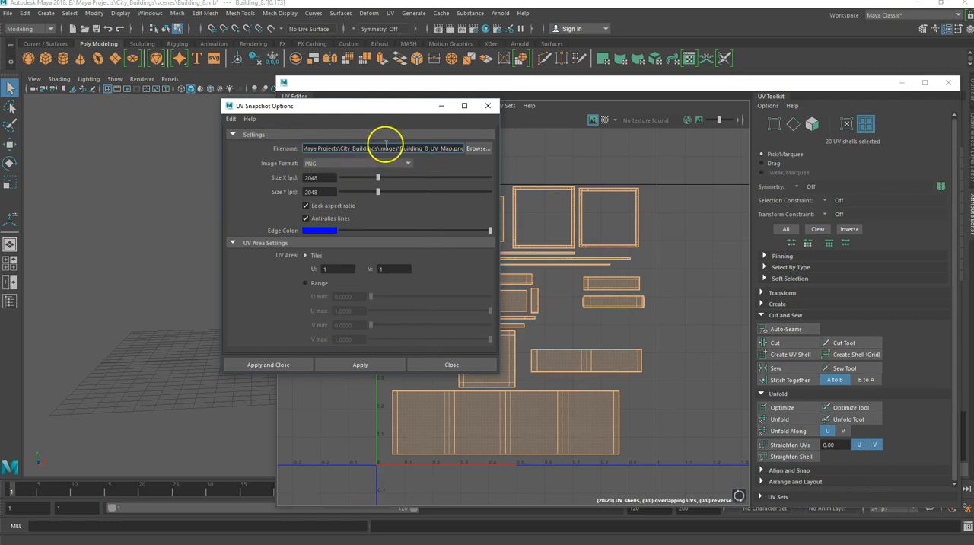
pyautogui.click(474, 148)
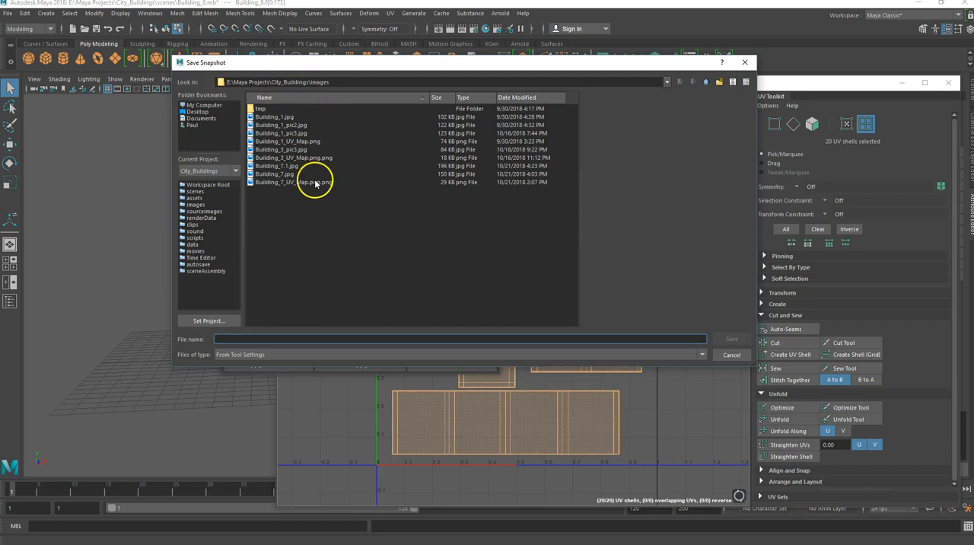
pyautogui.click(730, 354)
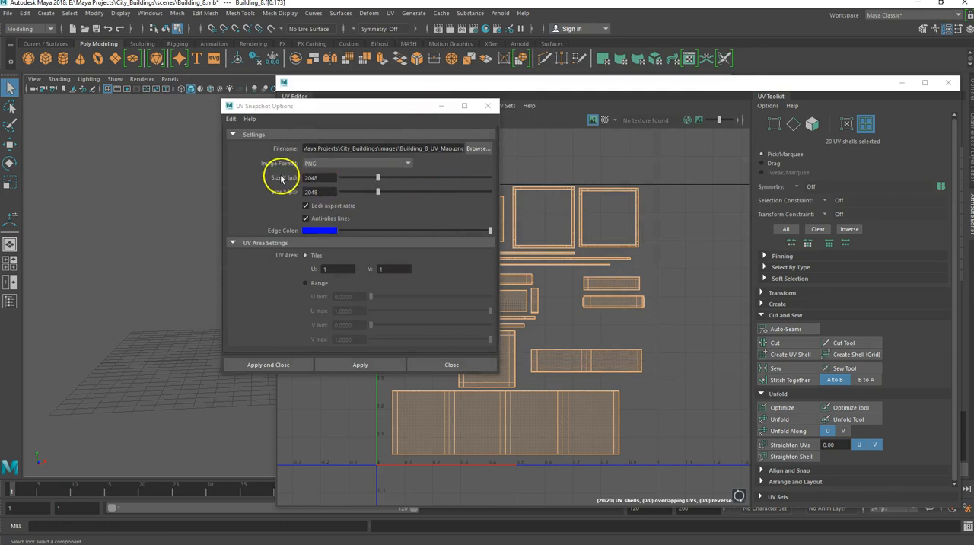
pyautogui.click(409, 165)
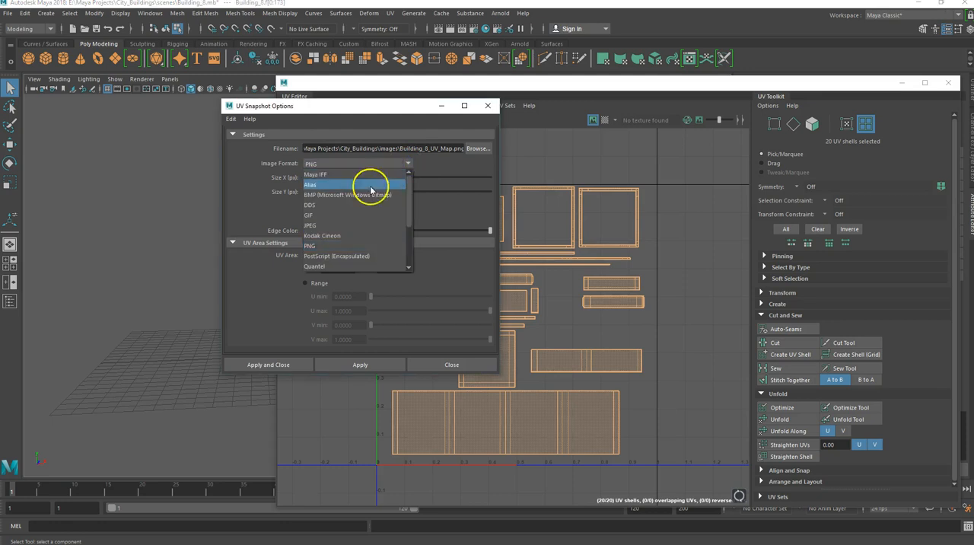
pyautogui.click(316, 247)
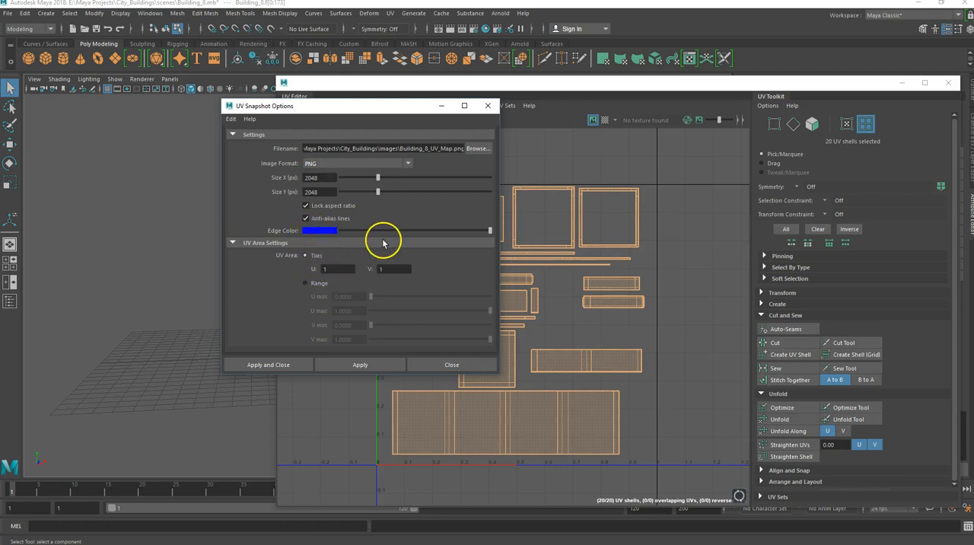
pyautogui.click(292, 368)
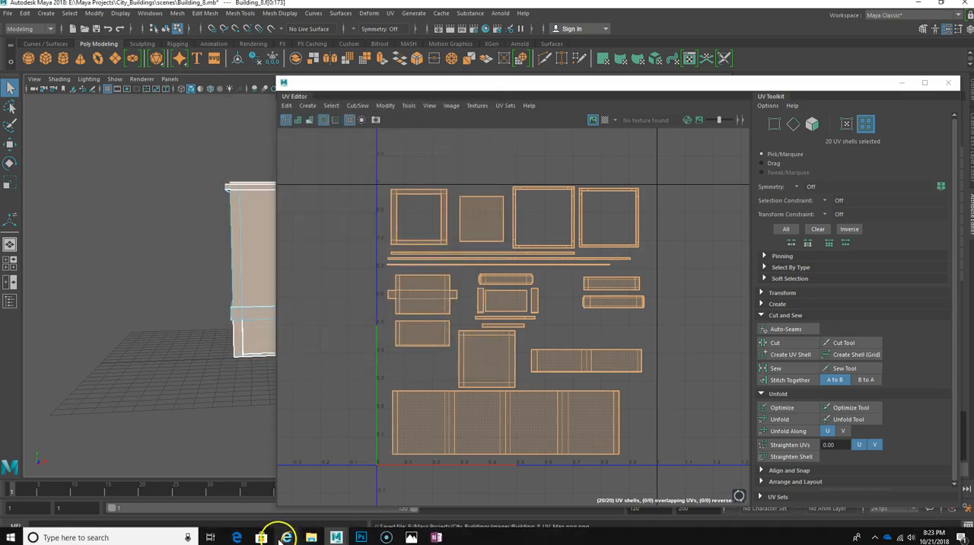
# Check the exported Building_8 UV map in the project's images folder in File Explorer.
pyautogui.moveTo(310, 537)
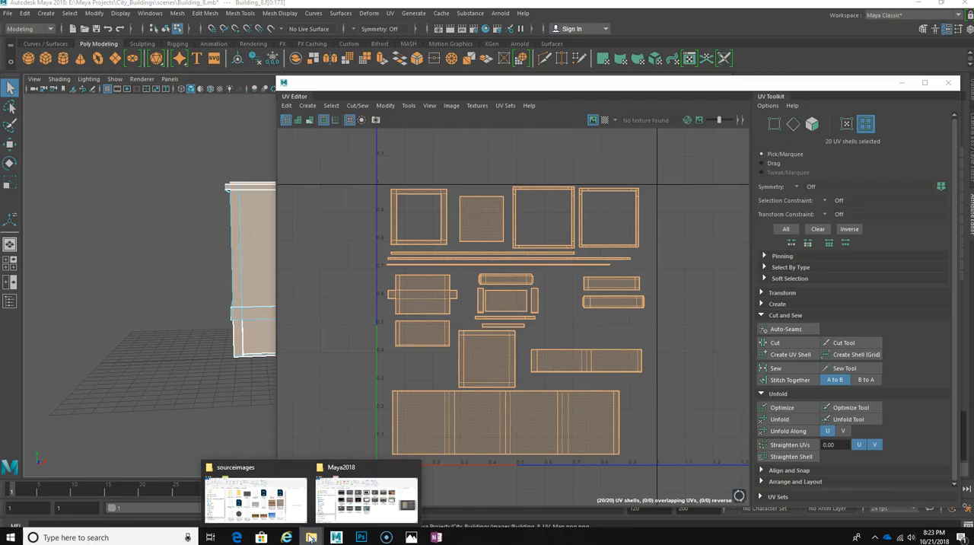
pyautogui.moveTo(324, 520)
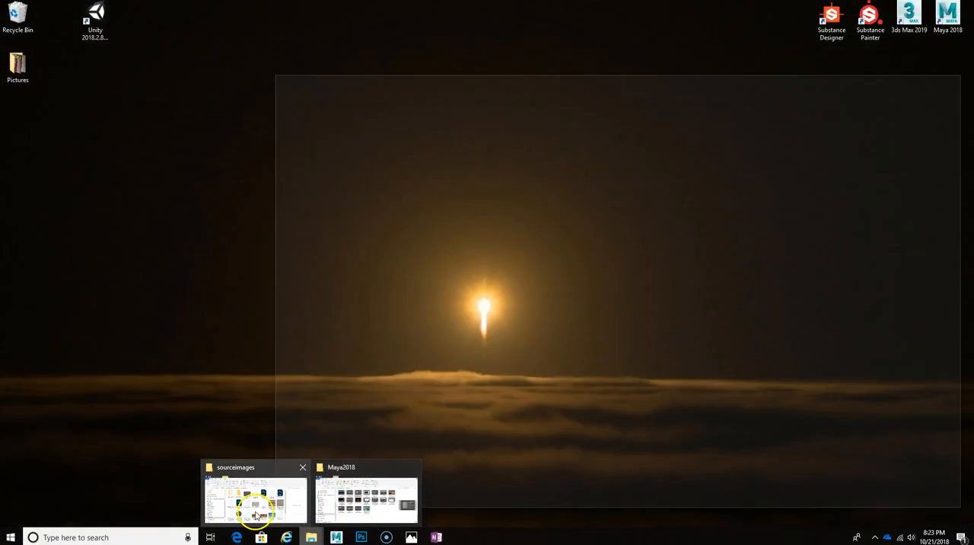
pyautogui.click(256, 504)
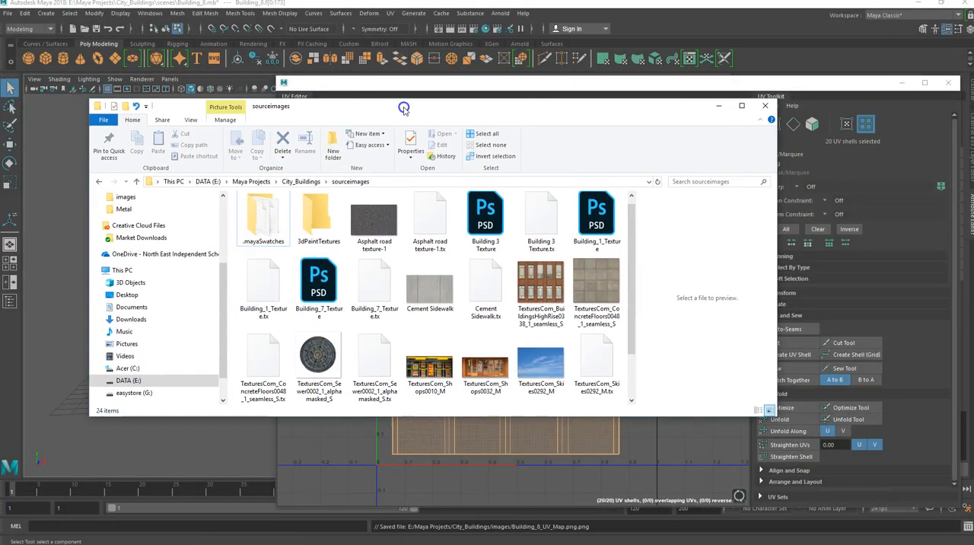
pyautogui.click(137, 182)
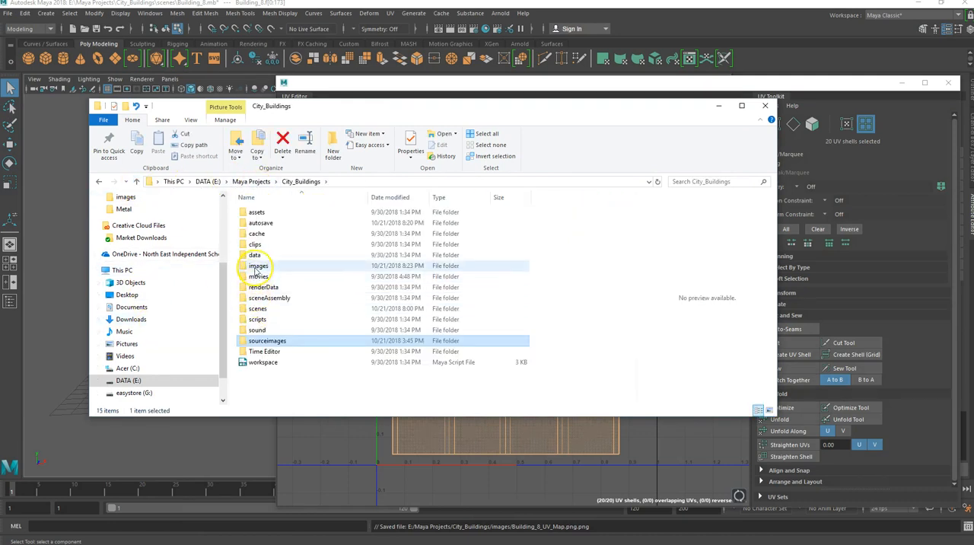
pyautogui.doubleClick(258, 265)
pyautogui.click(436, 283)
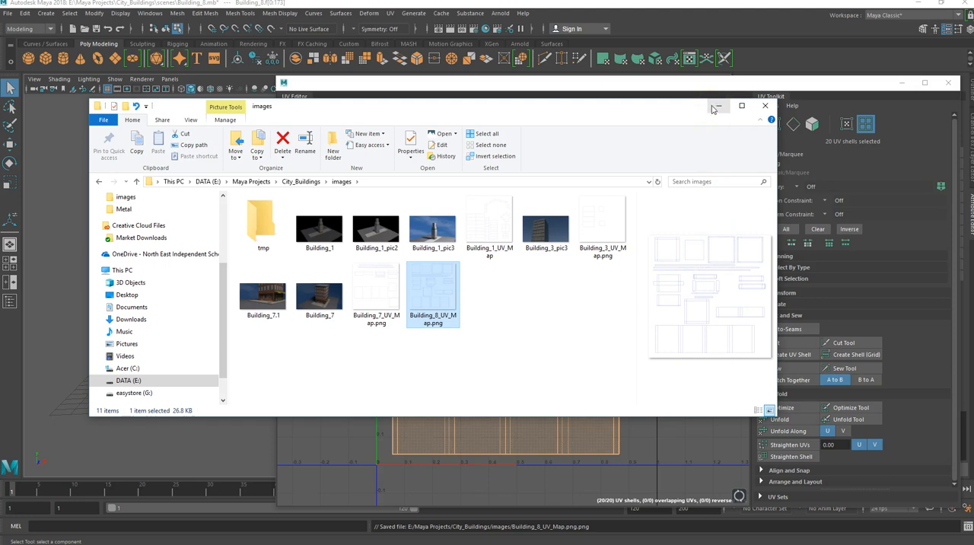
pyautogui.moveTo(602, 112); pyautogui.dragTo(0, 152)
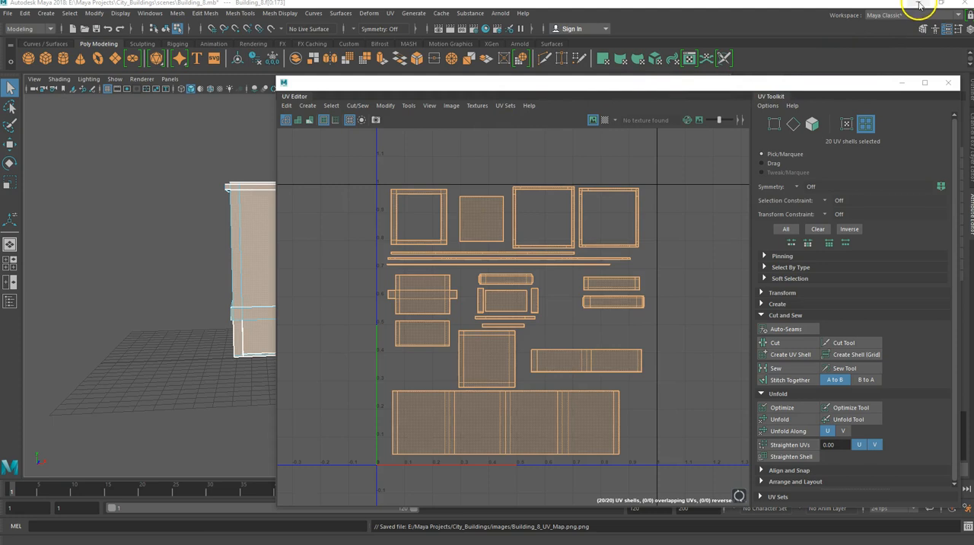
# Switch to Photoshop and create a 2048 x 2048 pixel document named Building_8_Textures at 300 pixels/inch with a white background.
pyautogui.moveTo(187, 538)
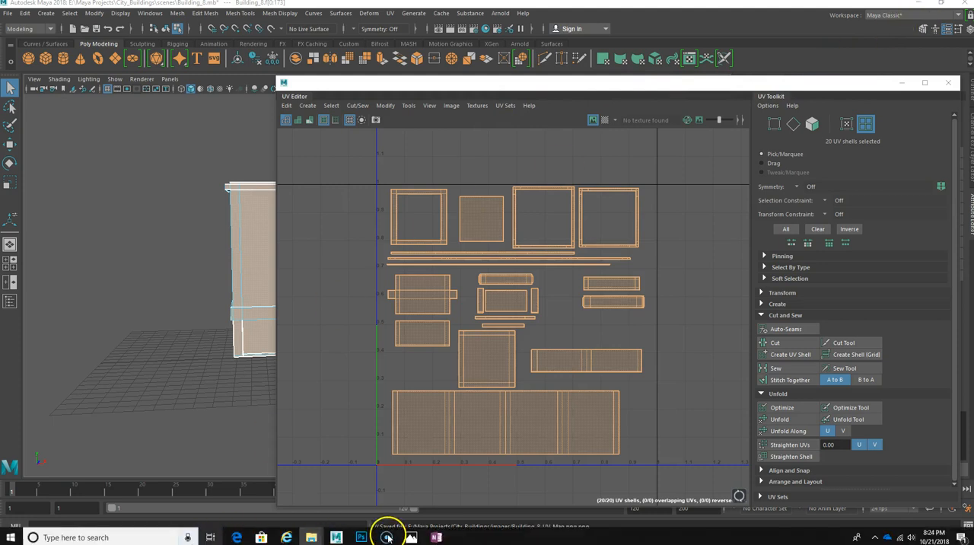
pyautogui.click(361, 538)
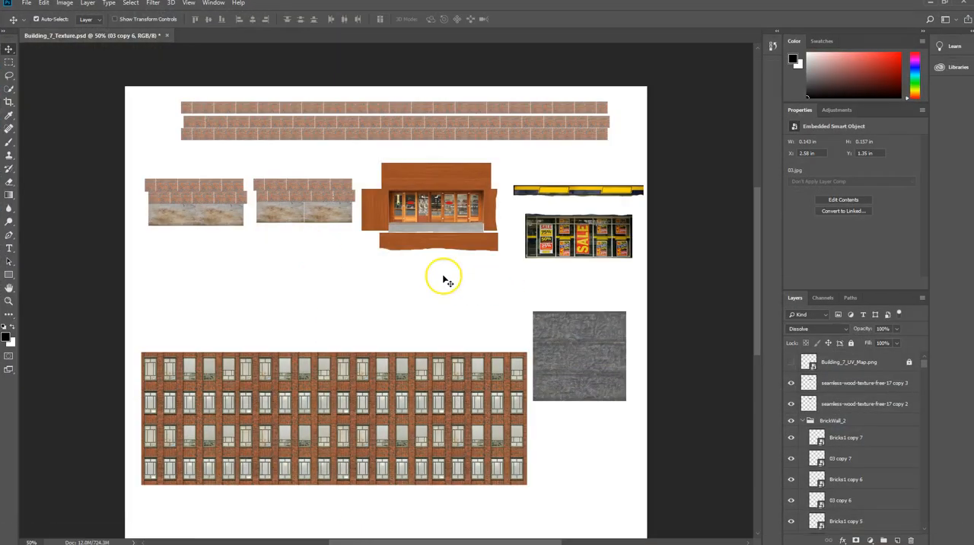
pyautogui.click(27, 4)
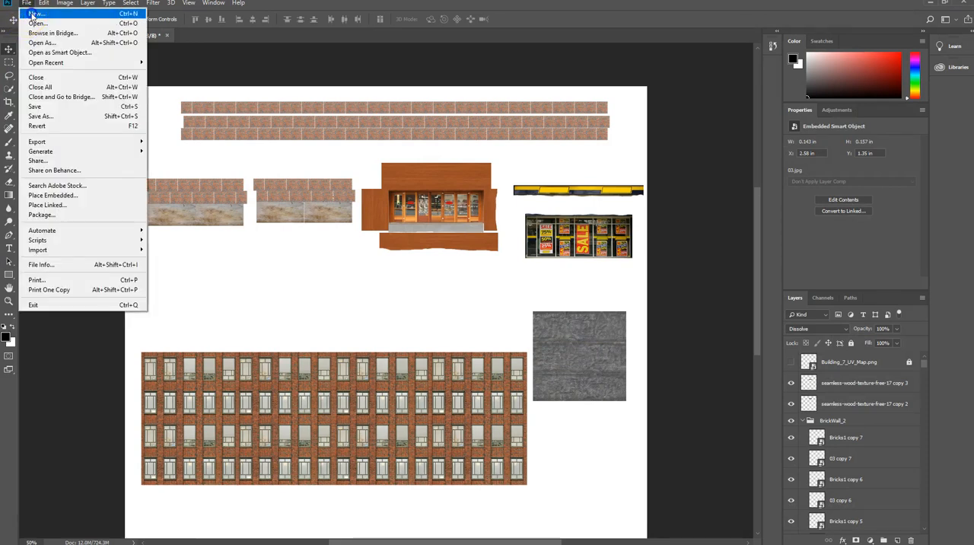
pyautogui.click(32, 13)
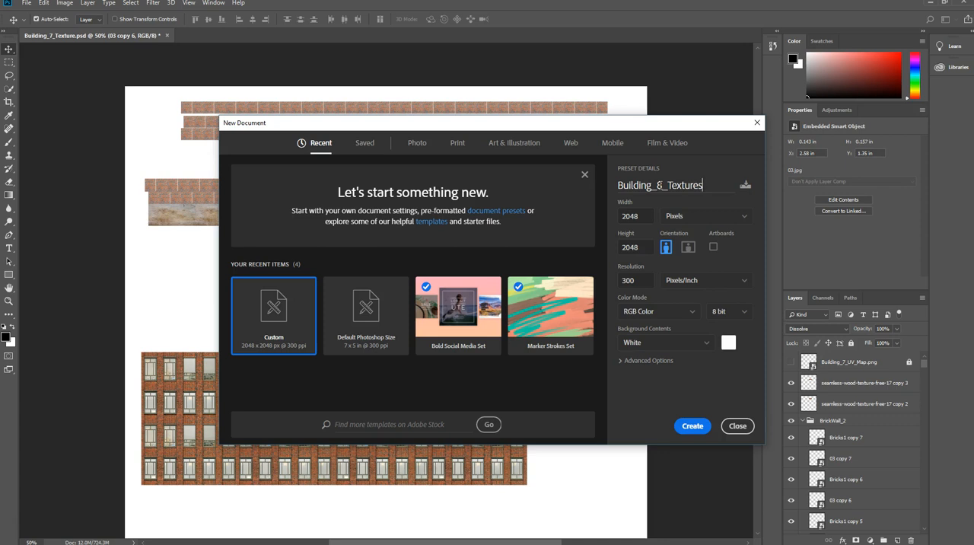
pyautogui.click(735, 217)
pyautogui.click(676, 235)
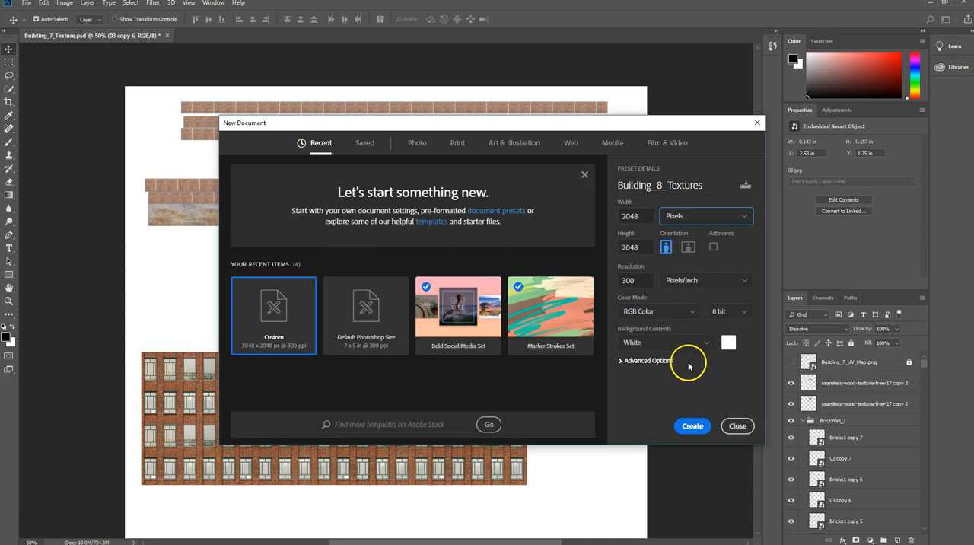
pyautogui.click(689, 425)
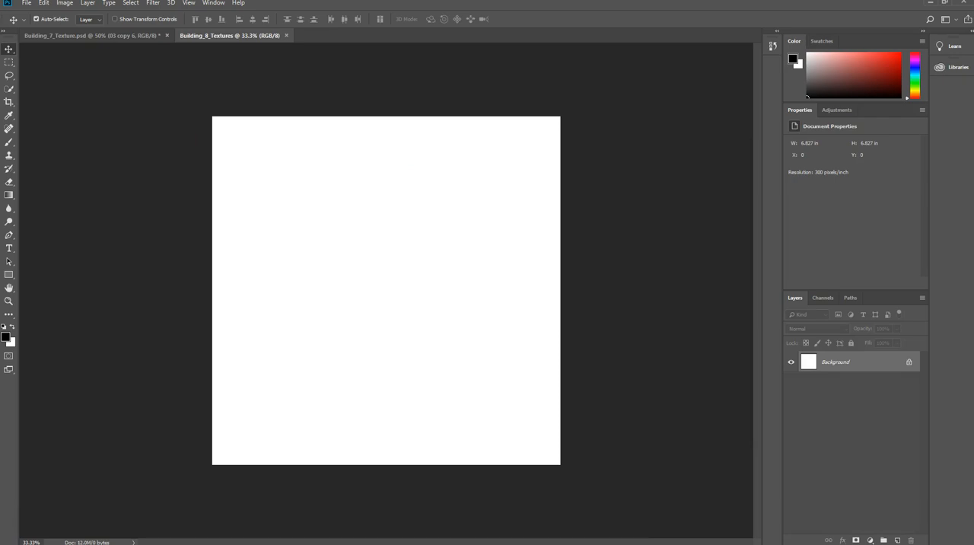
# Place the Building_8_UV_Map image into the new document at full canvas size and lock its layer.
pyautogui.moveTo(0, 156); pyautogui.dragTo(0, 140)
pyautogui.moveTo(313, 293); pyautogui.dragTo(312, 304)
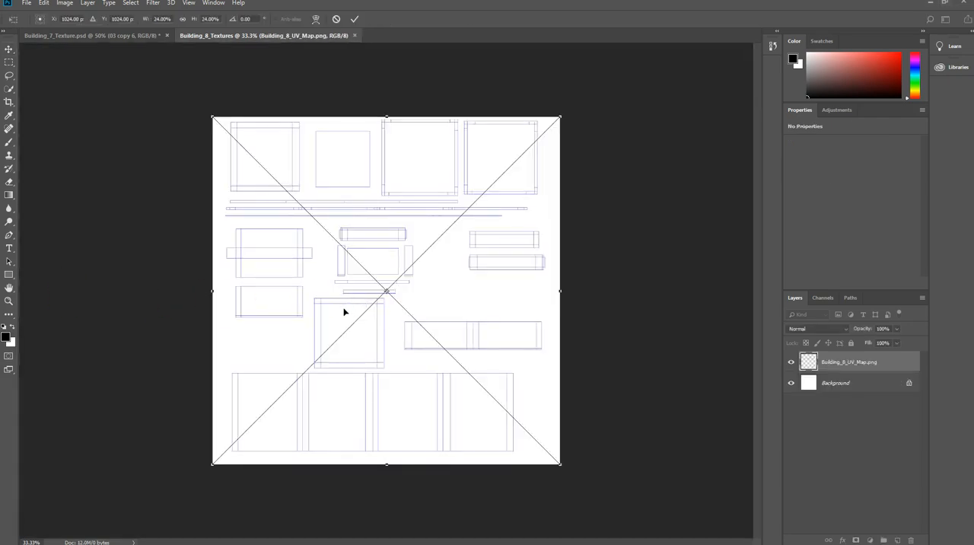
pyautogui.press('Return')
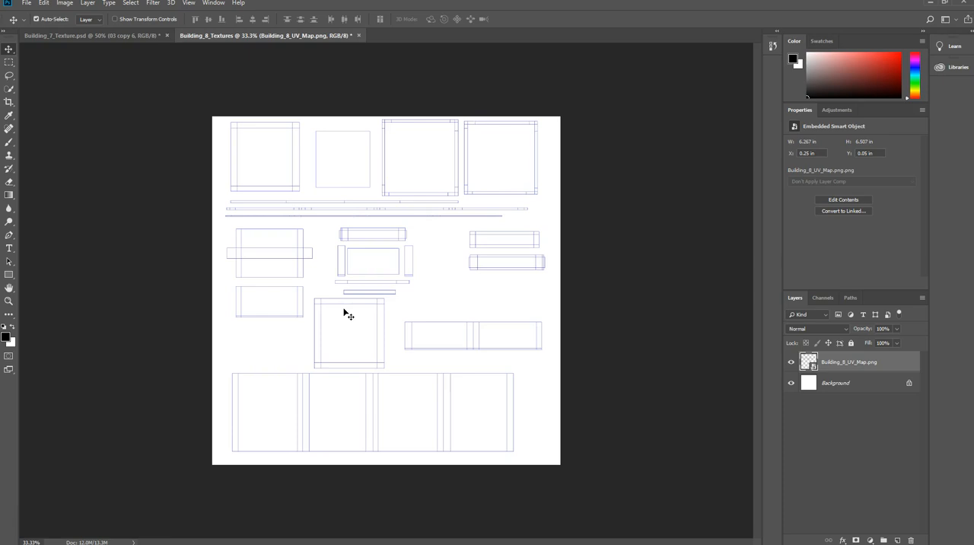
pyautogui.click(851, 343)
pyautogui.click(841, 366)
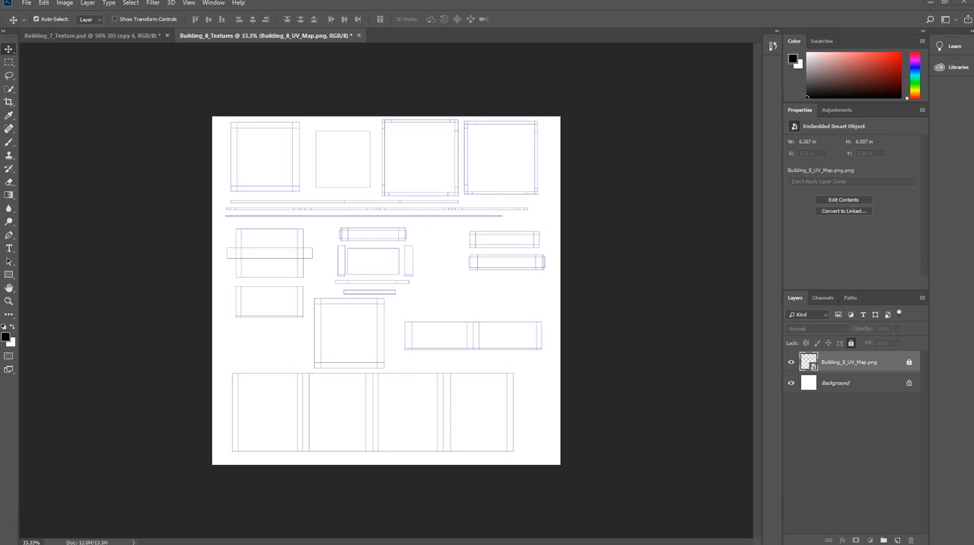
# Place the TexturesCom_BuildingsHighRise0338_1_seamless_S brick facade image from the City_Buildings sourceimages folder into the document.
pyautogui.moveTo(0, 99); pyautogui.dragTo(209, 112)
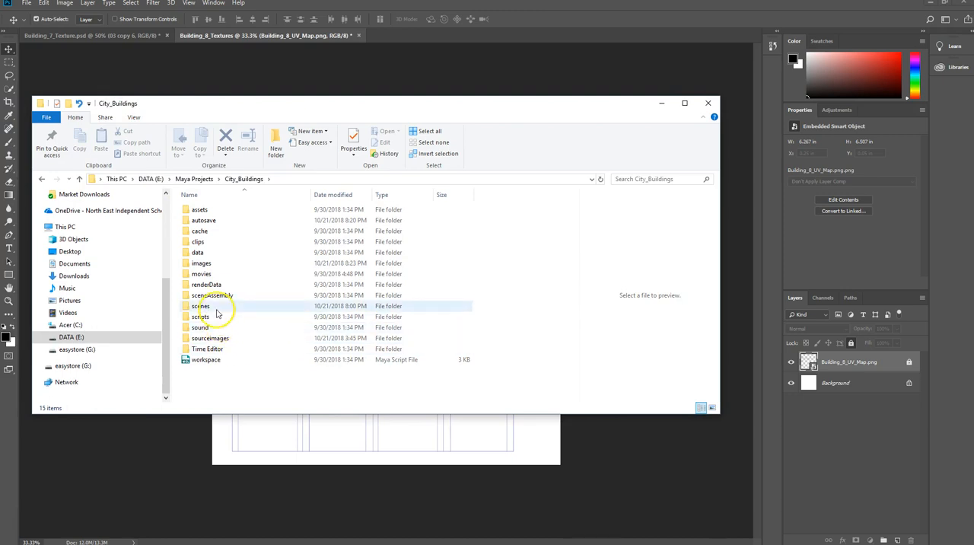
pyautogui.doubleClick(210, 338)
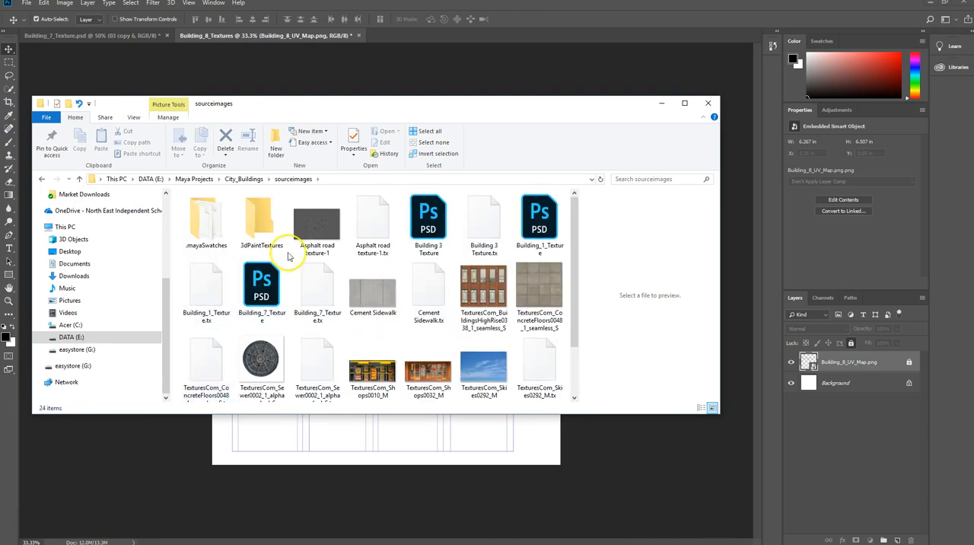
pyautogui.click(509, 302)
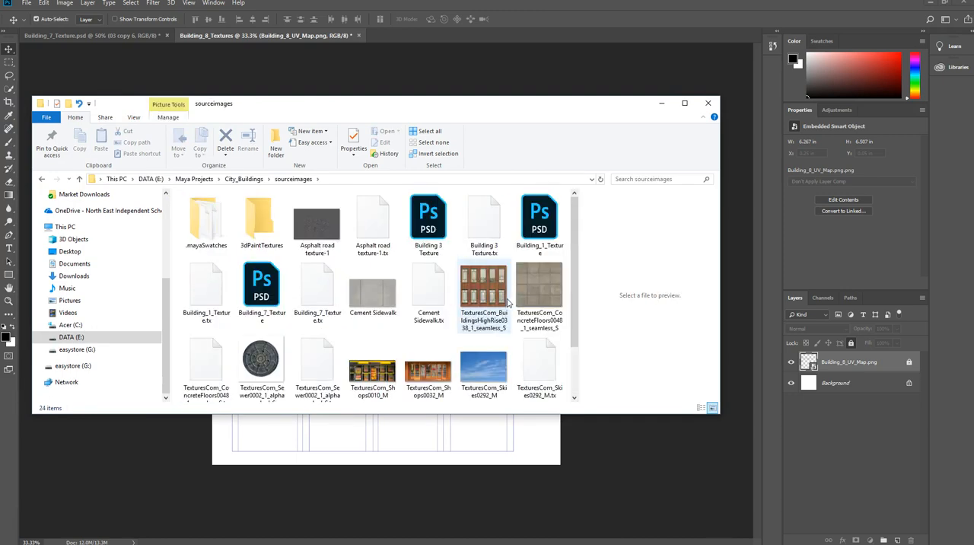
pyautogui.scroll(-1, 509, 302)
pyautogui.click(471, 213)
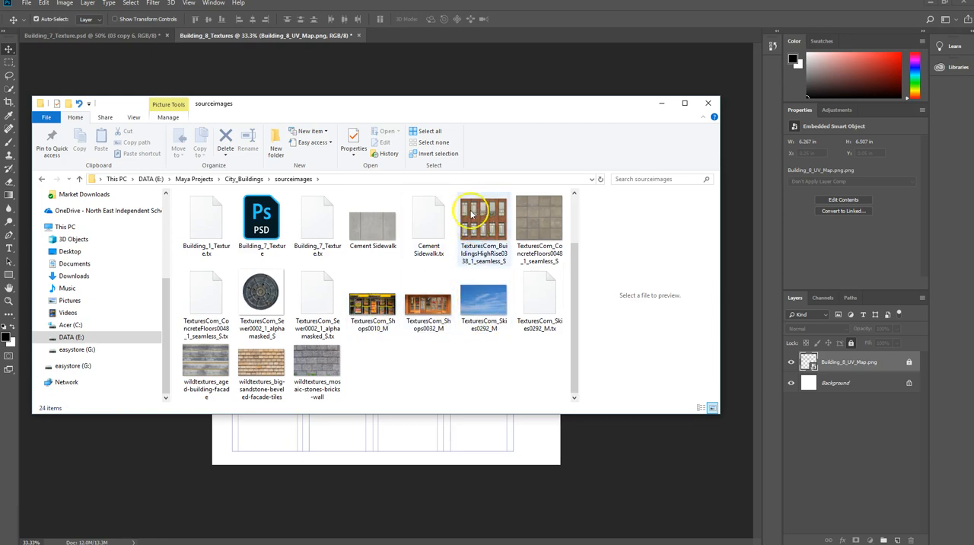
pyautogui.moveTo(459, 112); pyautogui.dragTo(3, 373)
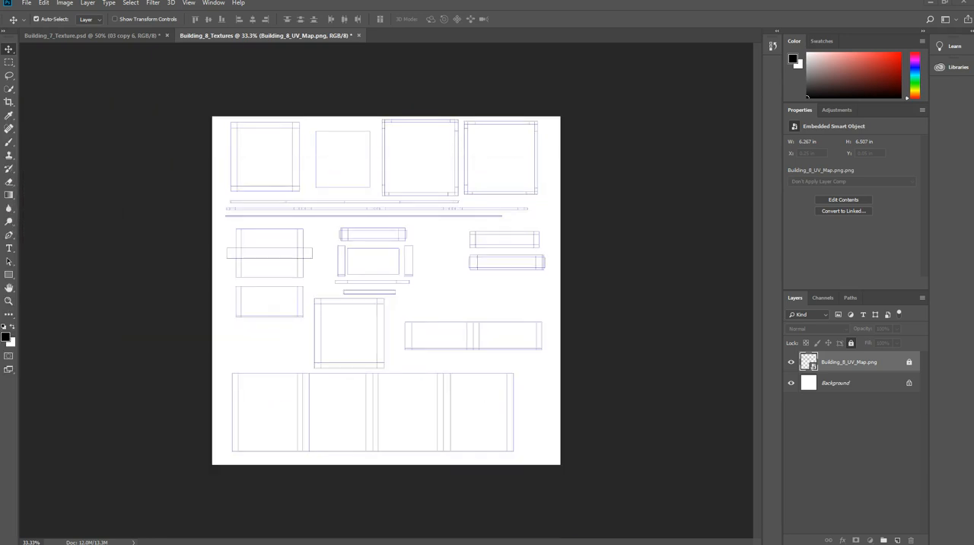
pyautogui.moveTo(3, 284); pyautogui.dragTo(267, 399)
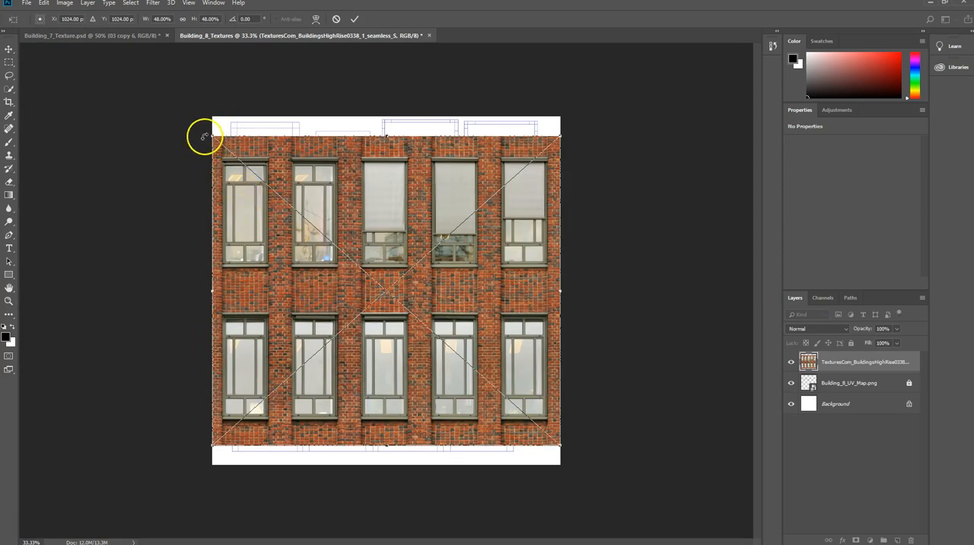
# Scale the brick facade down to about 1.5 x 1.46 in and move it onto the first wall section of the large bottom UV shell.
pyautogui.moveTo(213, 135); pyautogui.dragTo(487, 373)
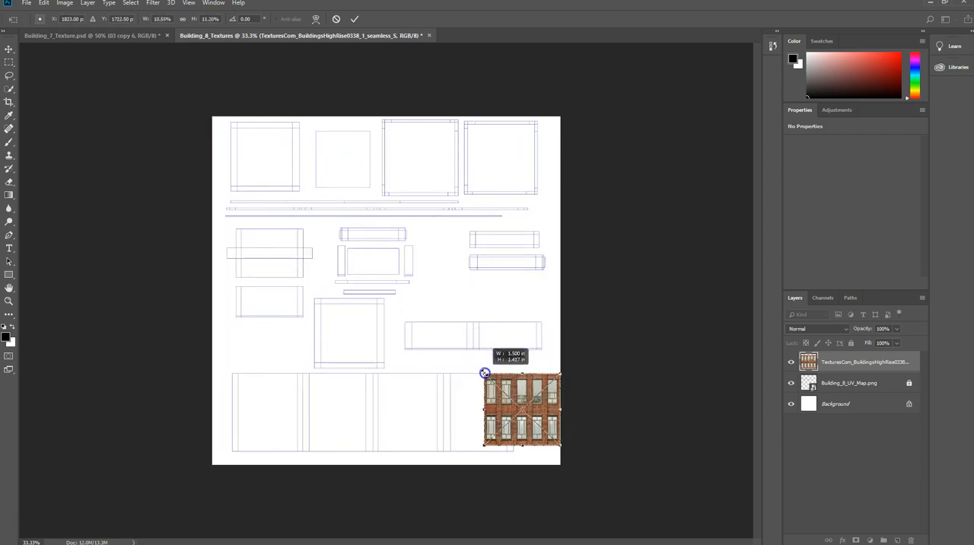
pyautogui.moveTo(529, 410); pyautogui.dragTo(277, 423)
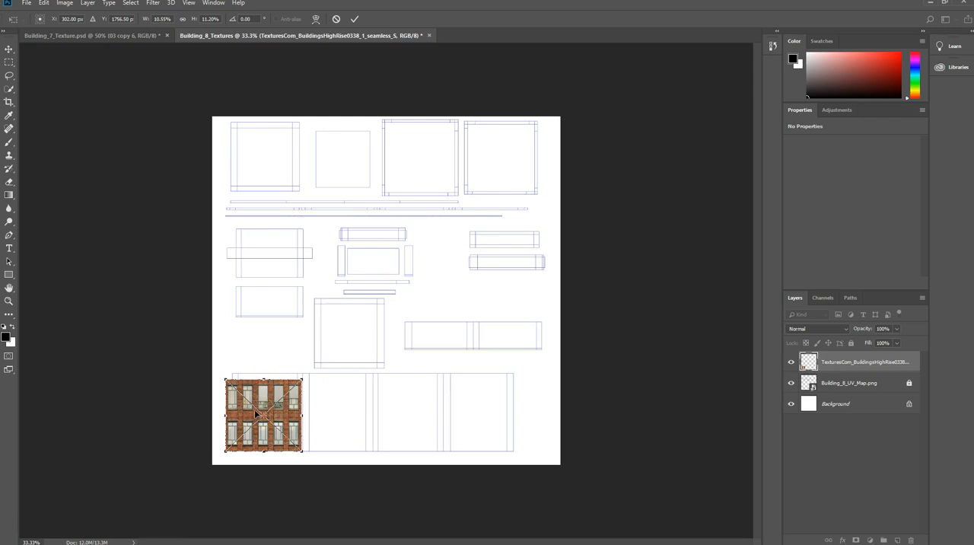
pyautogui.hotkey('ctrl', '+')
pyautogui.hotkey('ctrl', '+')
pyautogui.hotkey('ctrl', '+')
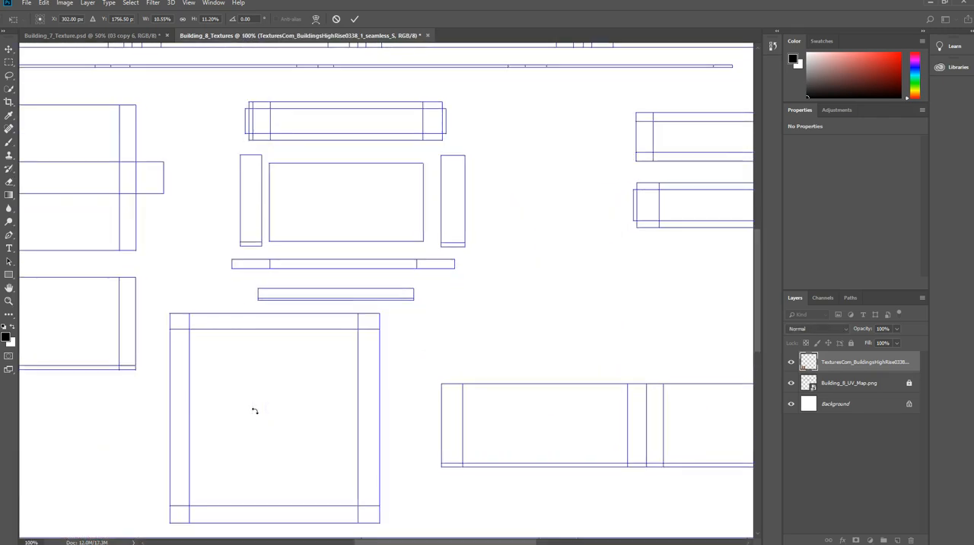
pyautogui.scroll(-6, 255, 411)
pyautogui.moveTo(391, 540); pyautogui.dragTo(317, 540)
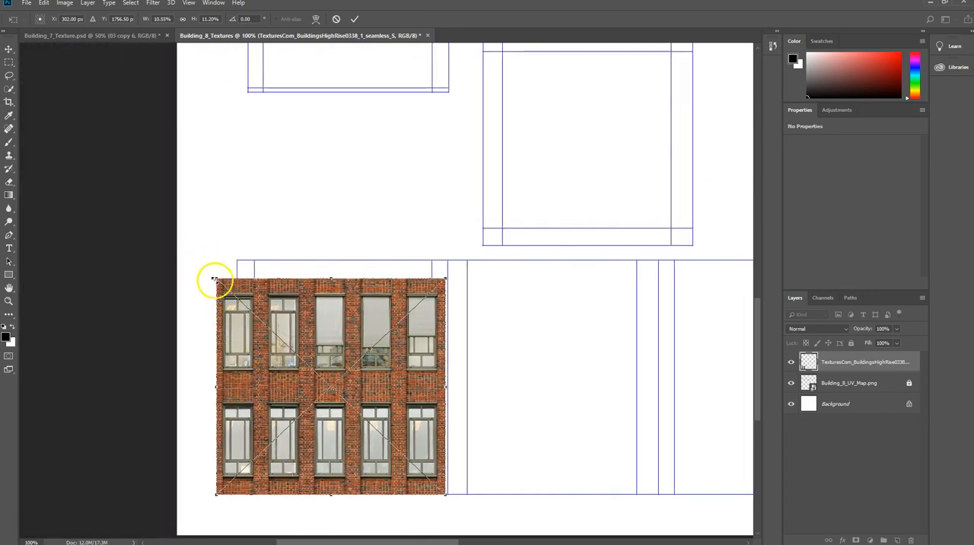
# Fit the facade to the wall section's width and squash it to about half the section's height, roughly 1.39 x 0.79 in.
pyautogui.moveTo(218, 278); pyautogui.dragTo(238, 299)
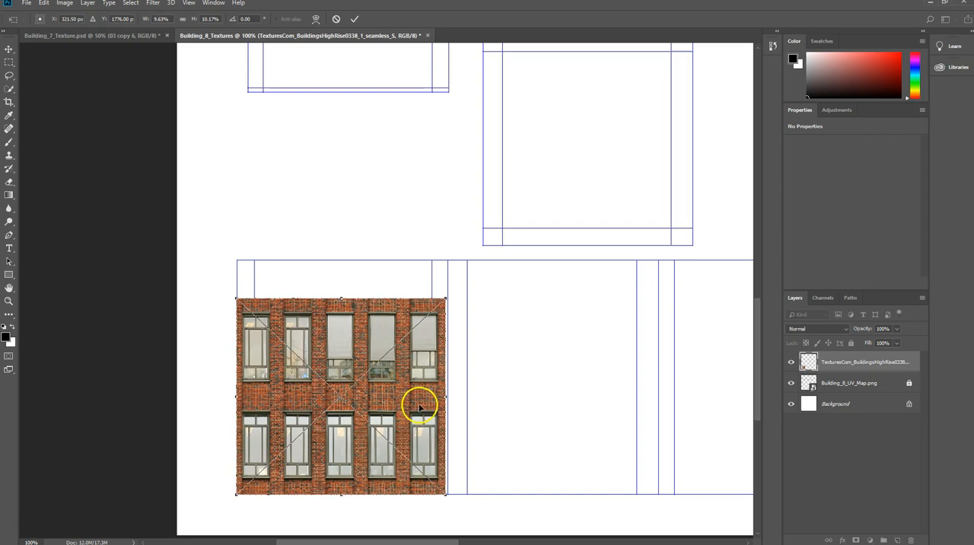
pyautogui.moveTo(447, 396); pyautogui.dragTo(449, 396)
pyautogui.moveTo(342, 299); pyautogui.dragTo(350, 374)
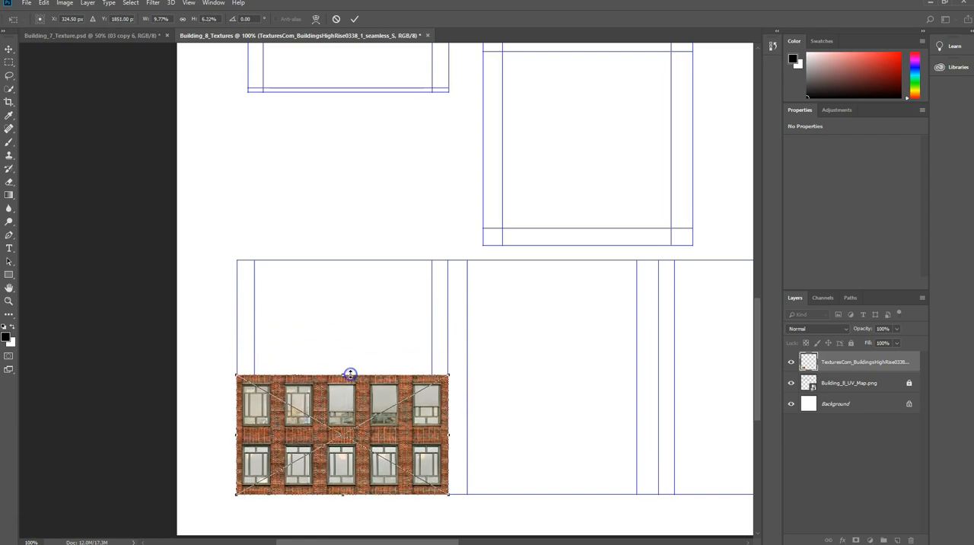
pyautogui.press('Return')
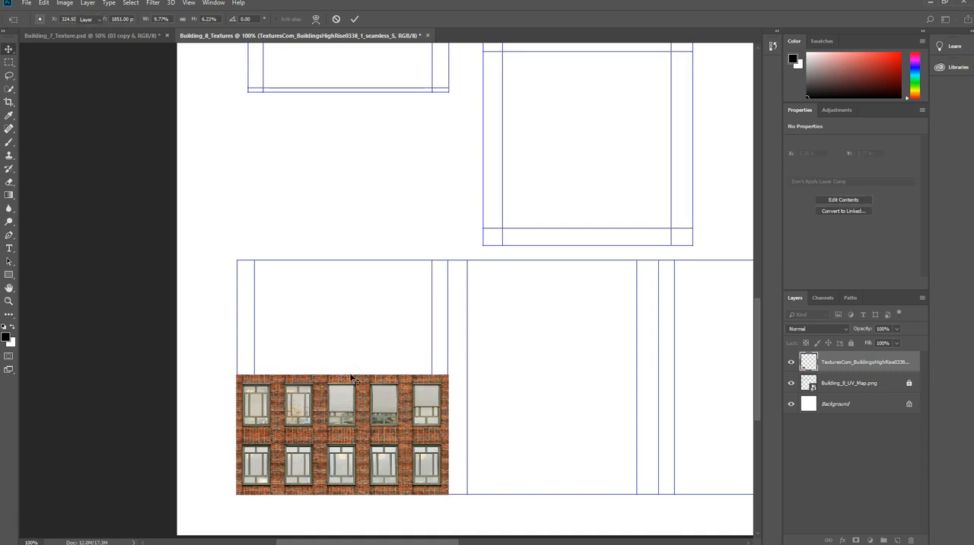
# Duplicate the facade layer, stack the copy directly above the original, and bring the Building_8_UV_Map layer to the top of the layer order.
pyautogui.click(349, 413)
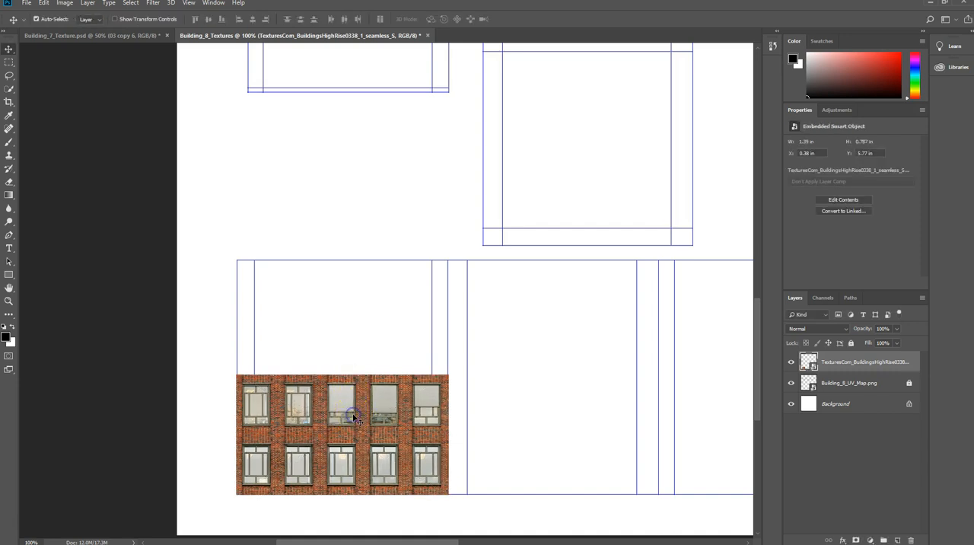
pyautogui.rightClick(887, 361)
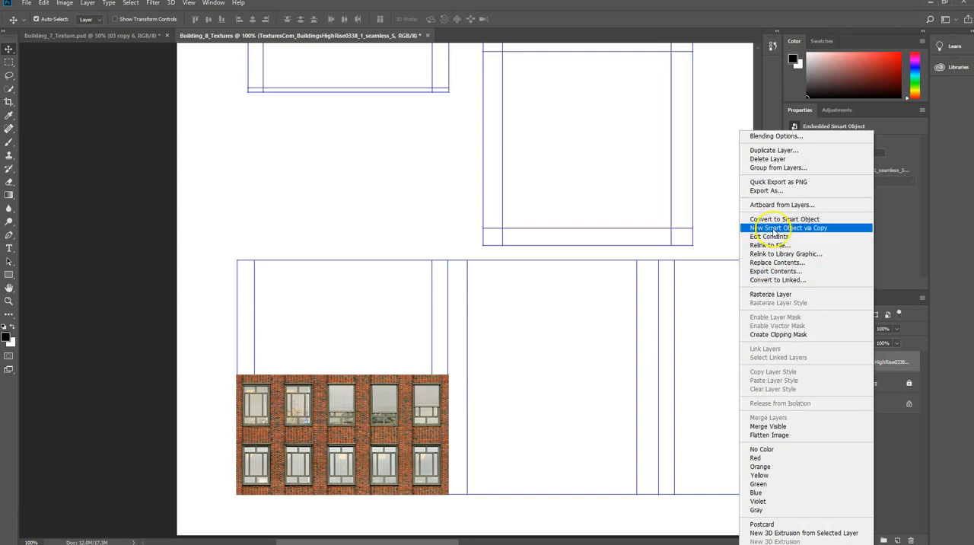
pyautogui.click(761, 149)
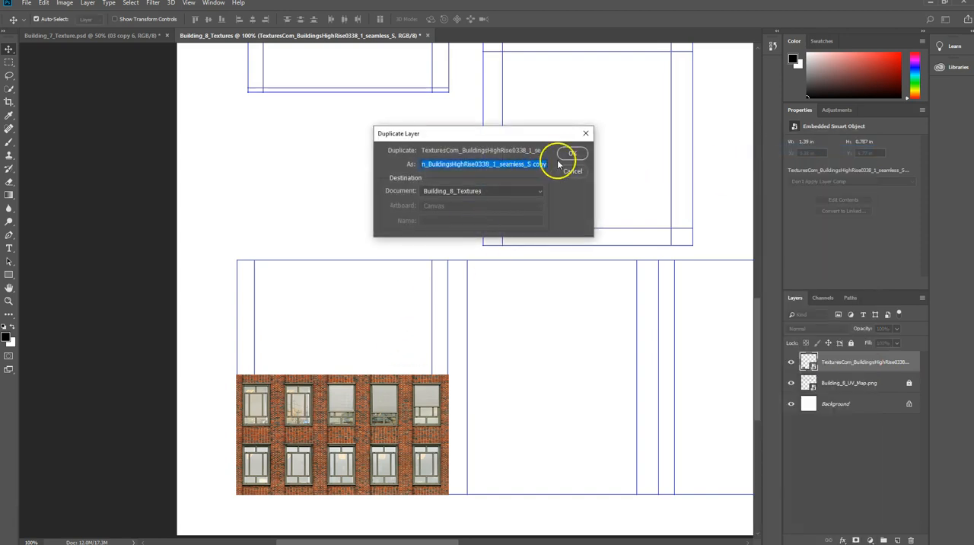
pyautogui.click(572, 153)
pyautogui.moveTo(355, 424); pyautogui.dragTo(354, 306)
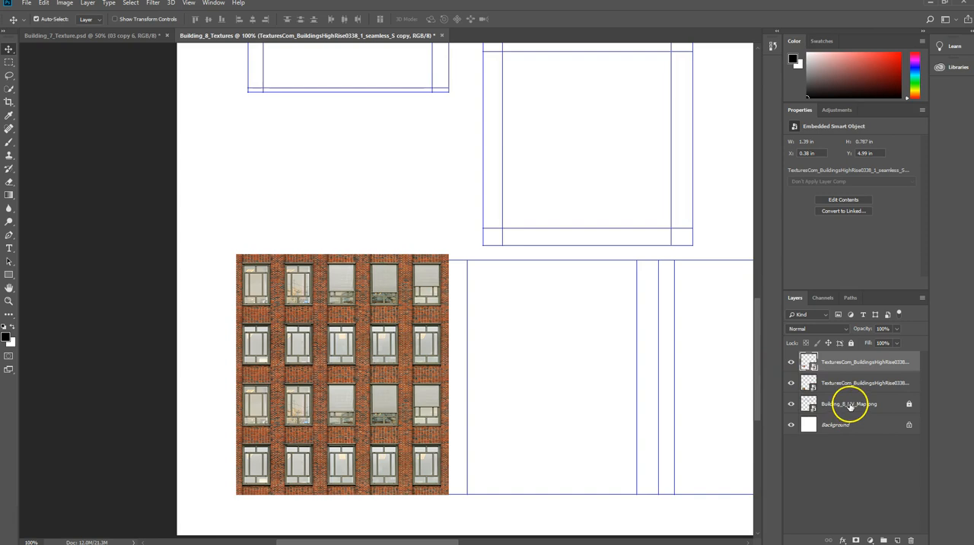
pyautogui.moveTo(859, 402); pyautogui.dragTo(839, 355)
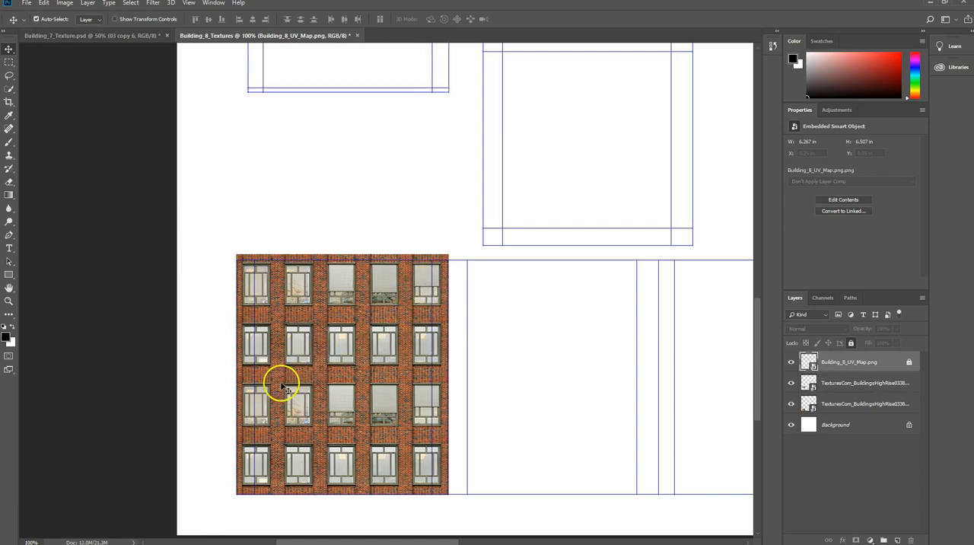
# Reduce the lower facade layer's height to about 0.77 in by lowering its upper edge while keeping its base in place.
pyautogui.click(320, 413)
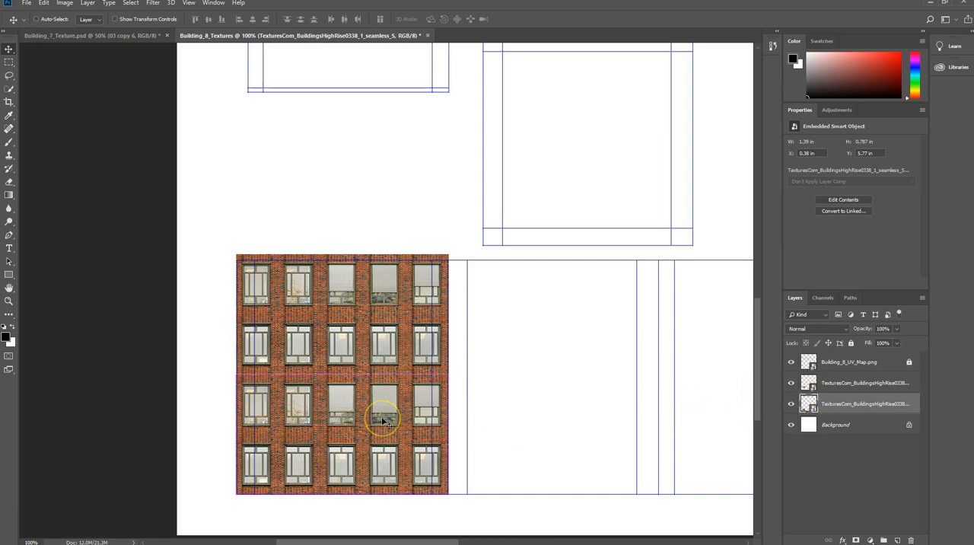
pyautogui.hotkey('ctrl', 't')
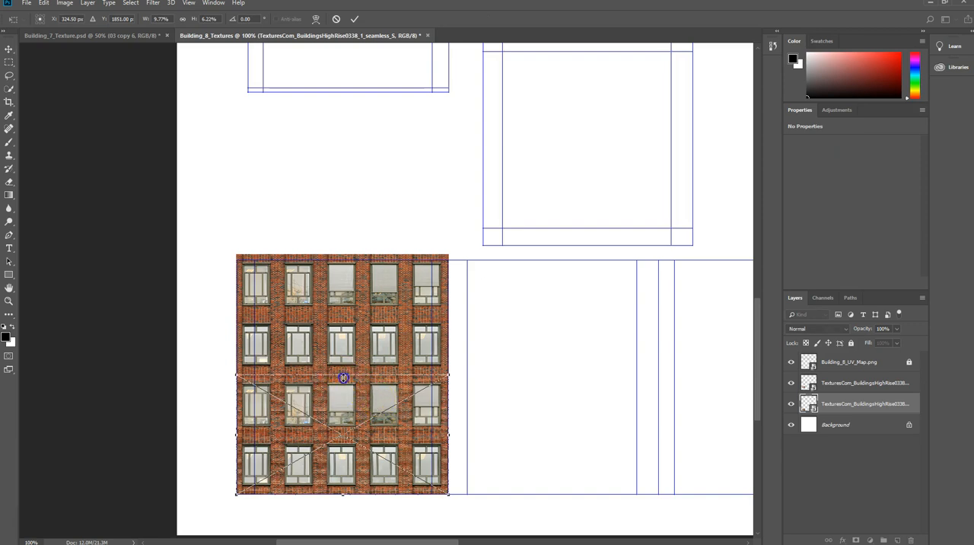
pyautogui.moveTo(344, 375); pyautogui.dragTo(343, 379)
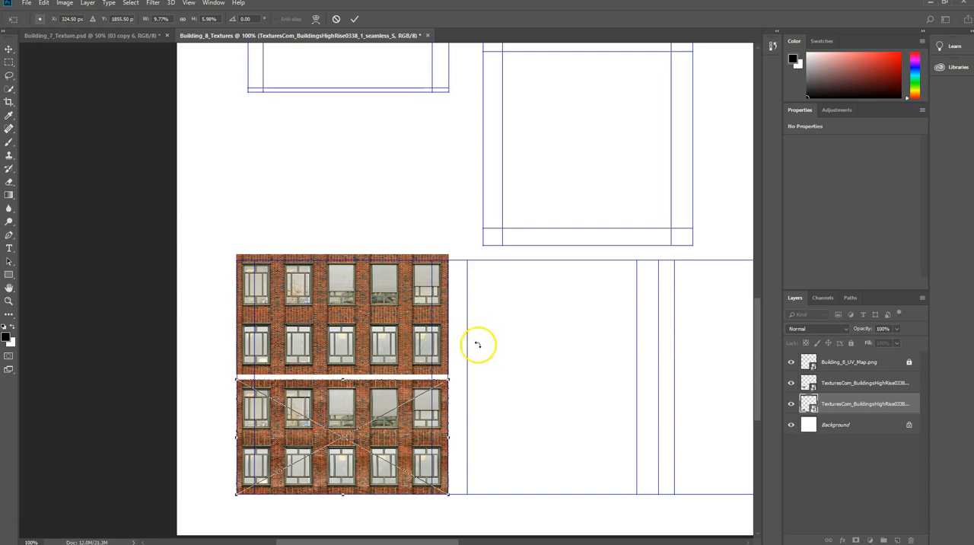
pyautogui.moveTo(344, 379); pyautogui.dragTo(343, 382)
pyautogui.keyDown('alt'); pyautogui.scroll(3, 323, 456); pyautogui.keyUp('alt')
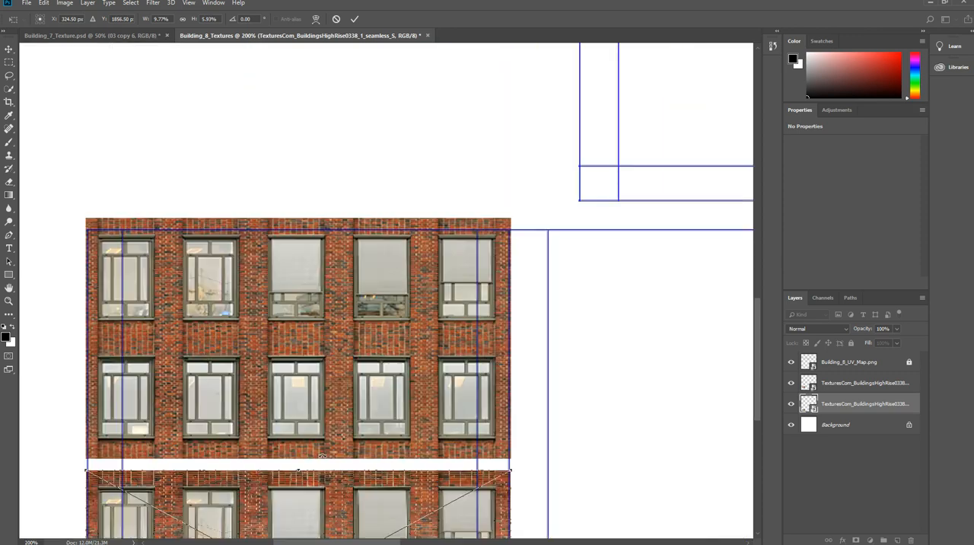
pyautogui.scroll(-10, 322, 456)
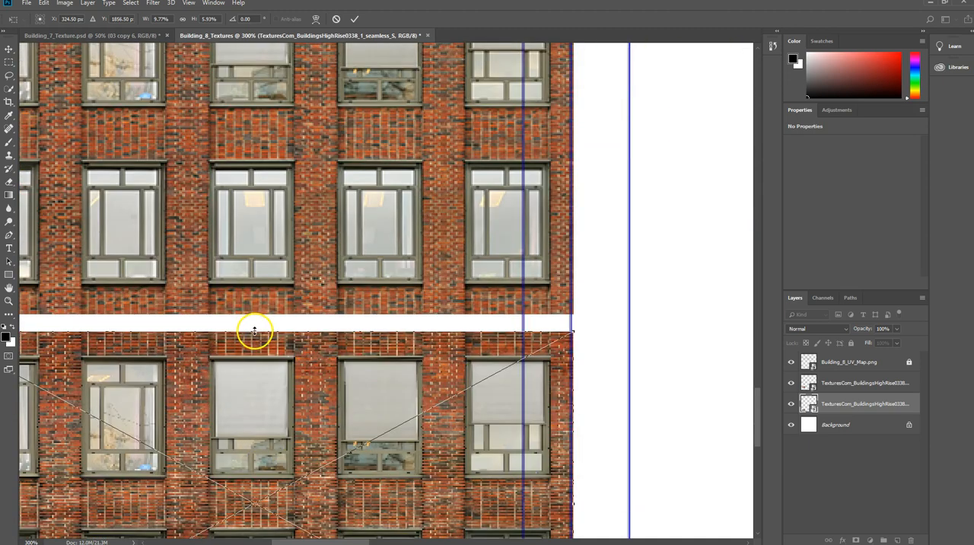
pyautogui.moveTo(256, 330); pyautogui.dragTo(256, 325)
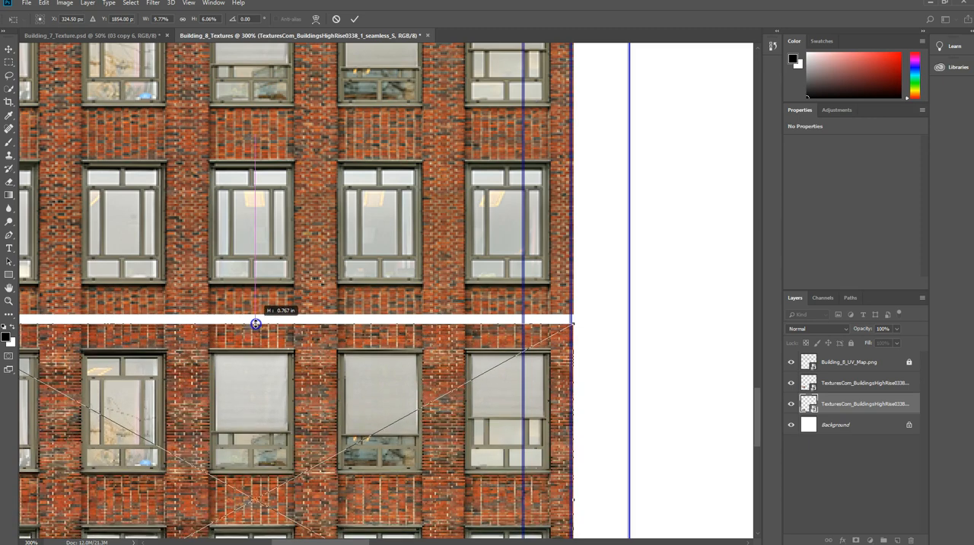
pyautogui.scroll(-1, 310, 191)
pyautogui.scroll(2, 309, 196)
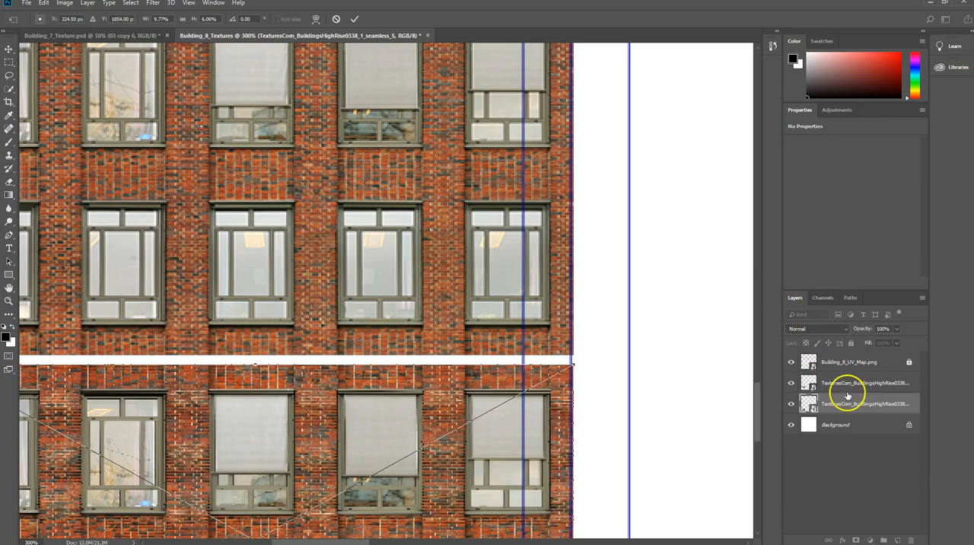
pyautogui.press('Return')
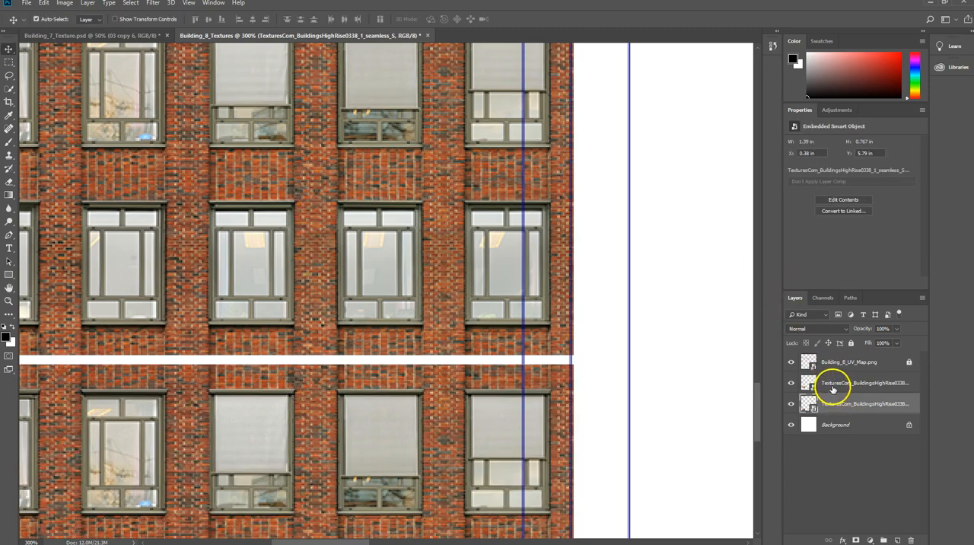
# Move the upper facade copy down until its base meets the lower facade, closing the white gap between them.
pyautogui.click(832, 388)
pyautogui.moveTo(220, 169); pyautogui.dragTo(221, 176)
pyautogui.scroll(-1, 251, 178)
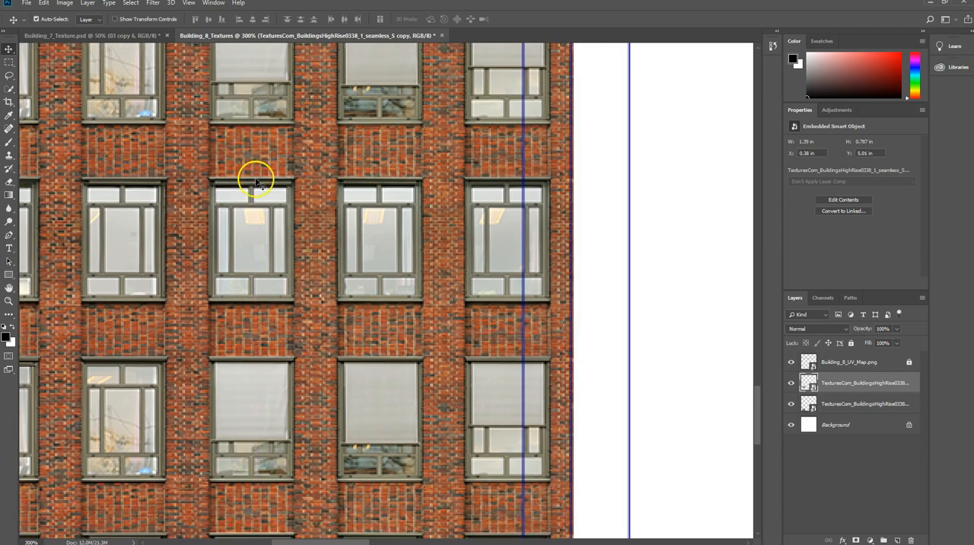
# Reduce the upper facade copy's height to about 0.77 in by lowering its upper edge to the UV shell's outline.
pyautogui.scroll(1, 296, 200)
pyautogui.hotkey('ctrl', '-')
pyautogui.hotkey('ctrl', '-')
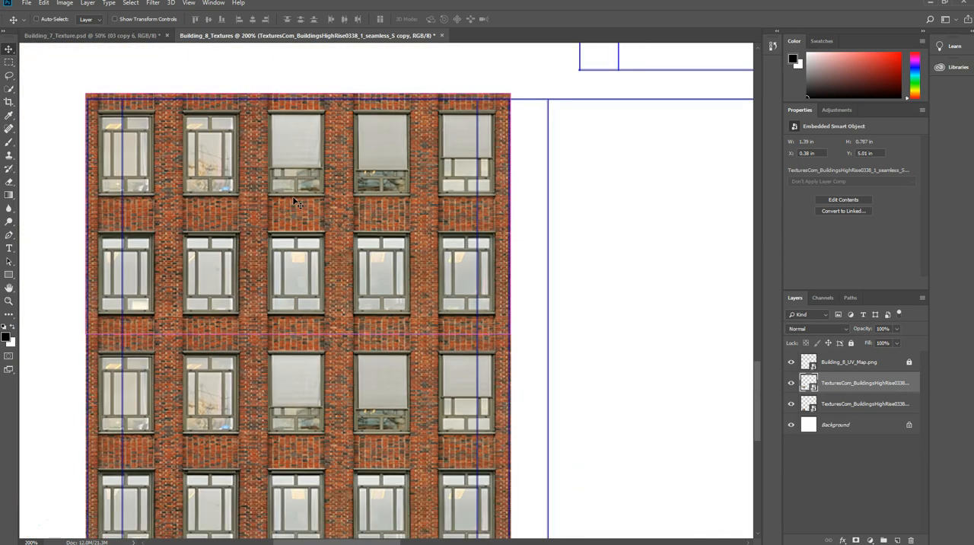
pyautogui.scroll(1, 331, 122)
pyautogui.hotkey('ctrl', 't')
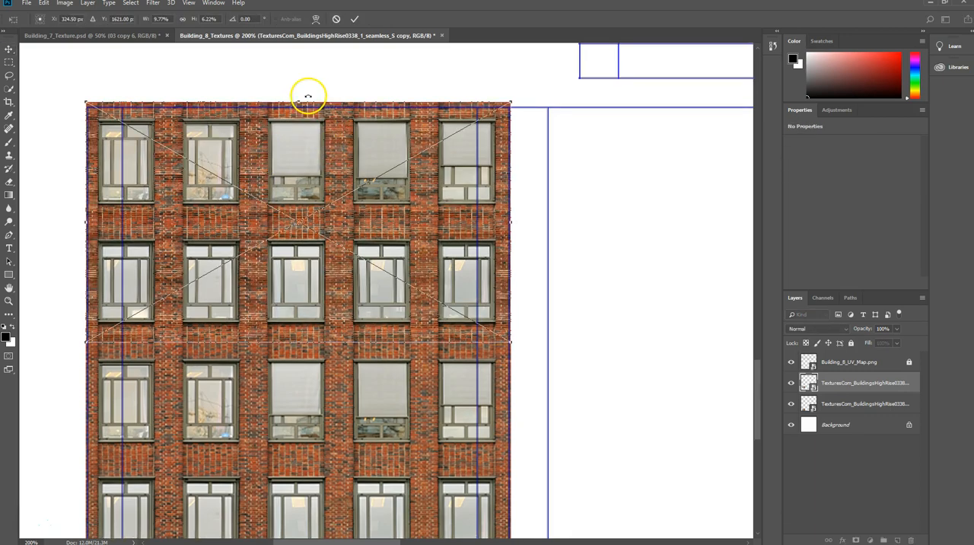
pyautogui.moveTo(298, 101); pyautogui.dragTo(298, 106)
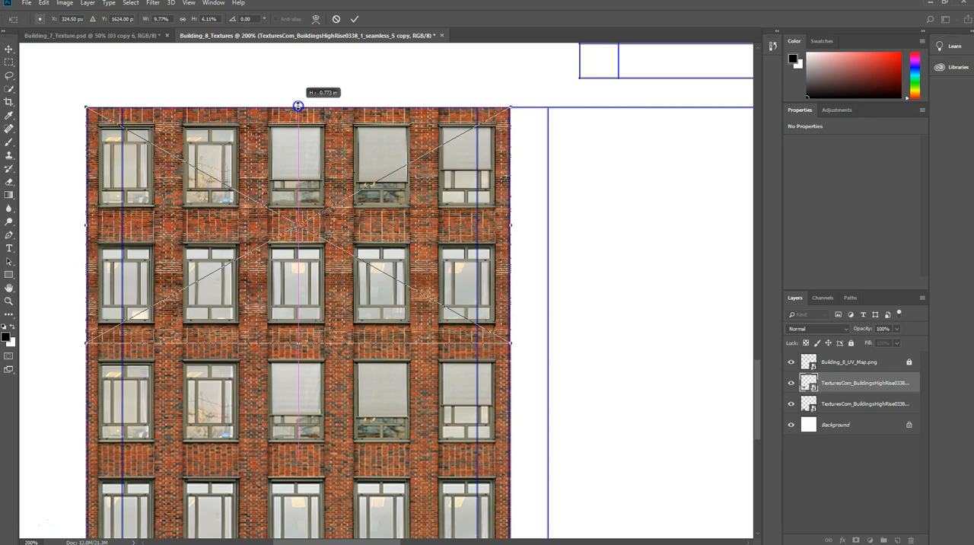
pyautogui.scroll(-3, 454, 295)
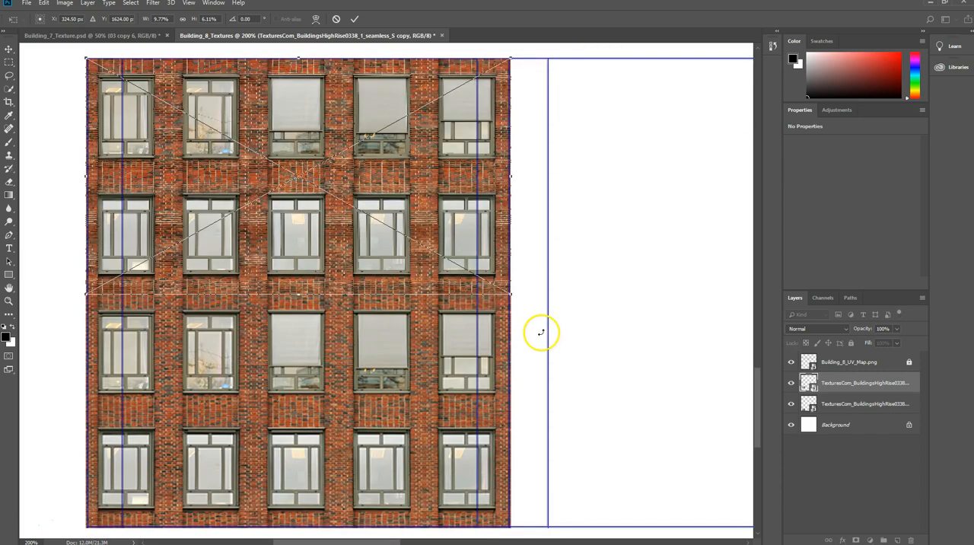
pyautogui.scroll(-2, 542, 332)
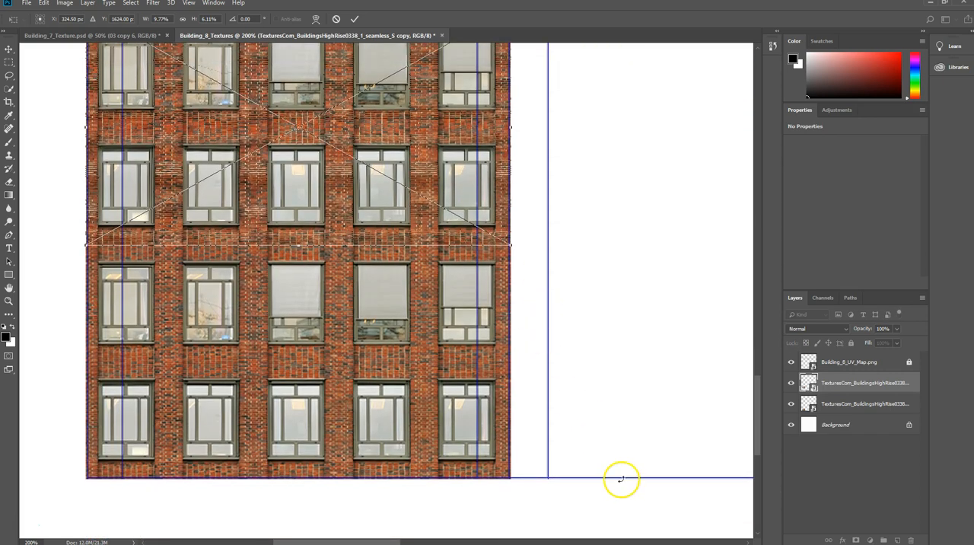
pyautogui.hotkey('ctrl', '-')
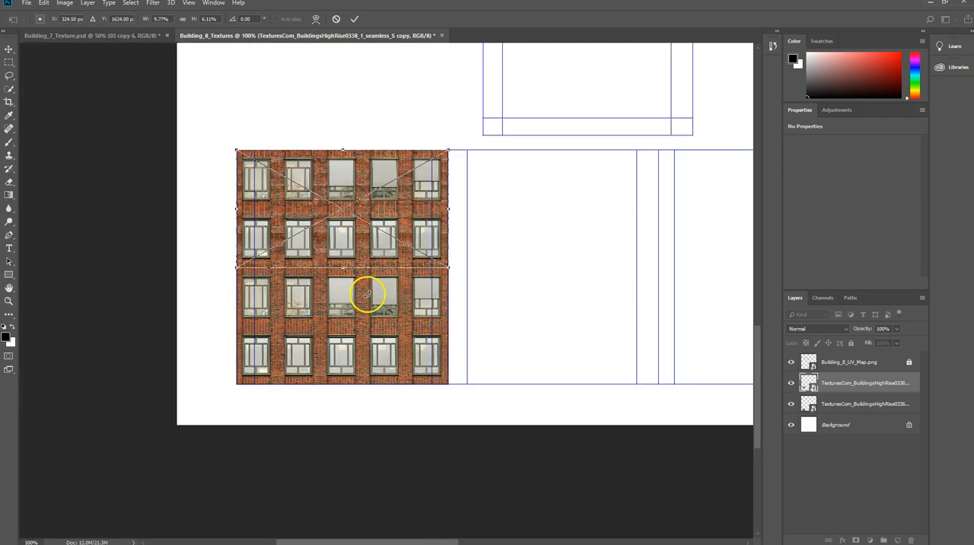
pyautogui.press('Return')
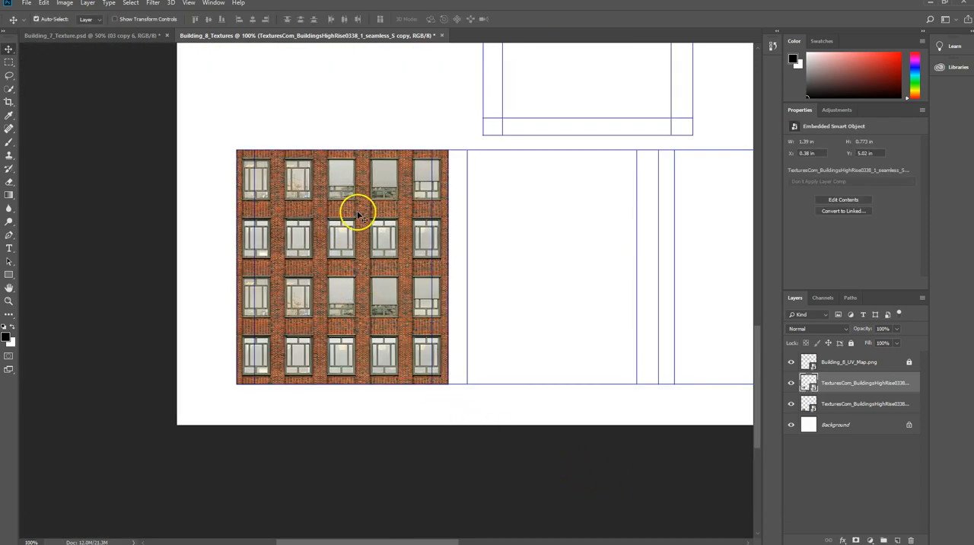
# Duplicate both facade layers together and move the copies about 1.39 in across onto the second wall section, flush with the first pair.
pyautogui.keyDown('shift'); pyautogui.click(402, 314); pyautogui.keyUp('shift')
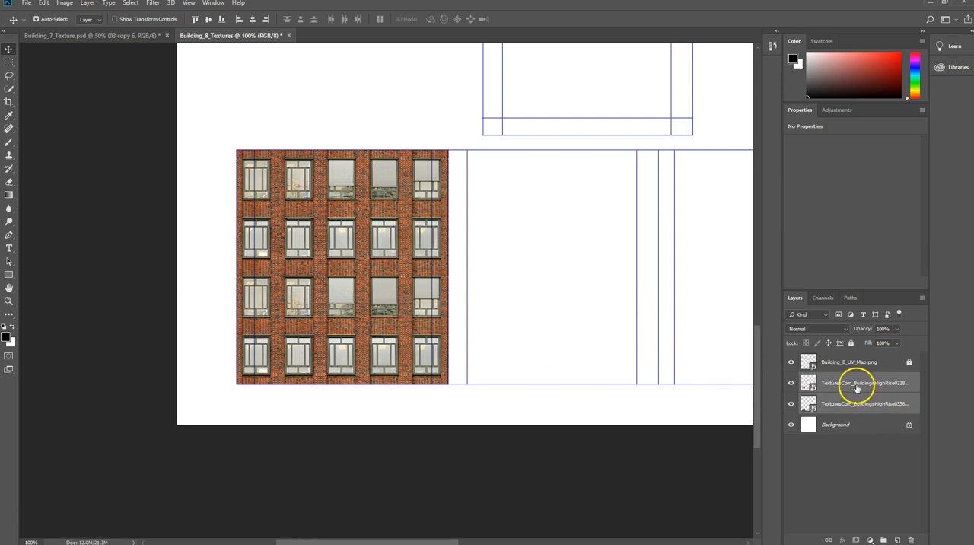
pyautogui.rightClick(854, 386)
pyautogui.click(764, 152)
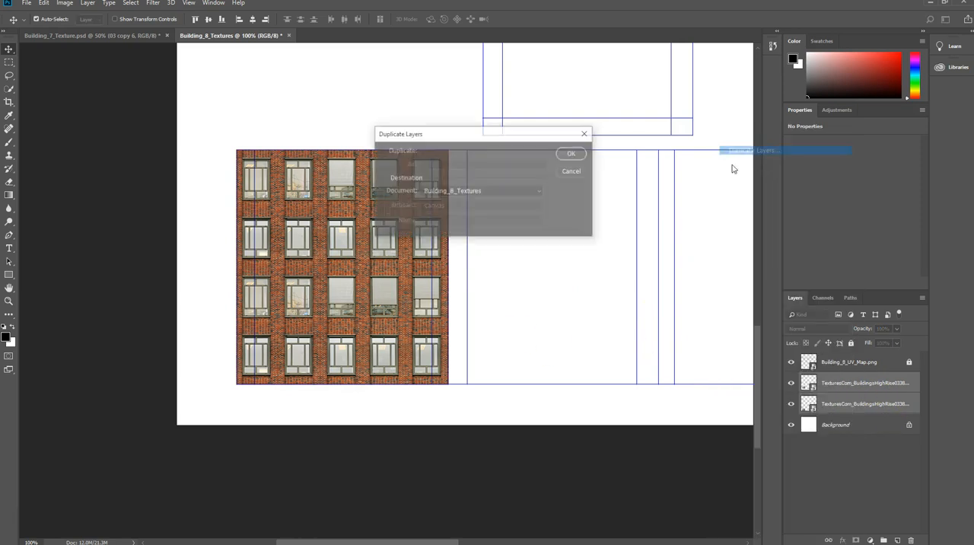
pyautogui.click(567, 155)
pyautogui.moveTo(359, 255); pyautogui.dragTo(567, 258)
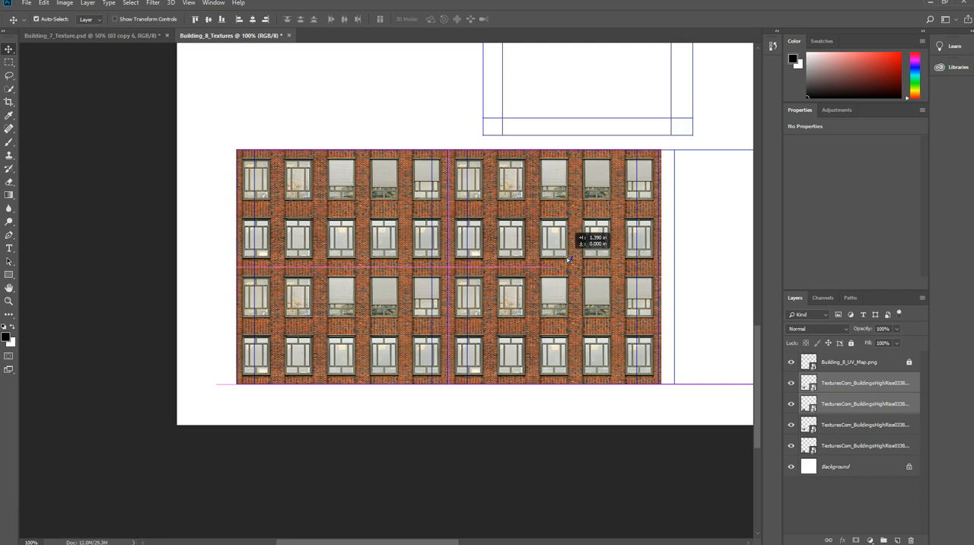
pyautogui.moveTo(568, 259); pyautogui.dragTo(568, 260)
# Duplicate the second section's facade pair and move the copies about 1.36 in across onto the third wall section, slightly overlapping the second.
pyautogui.scroll(-1, 640, 315)
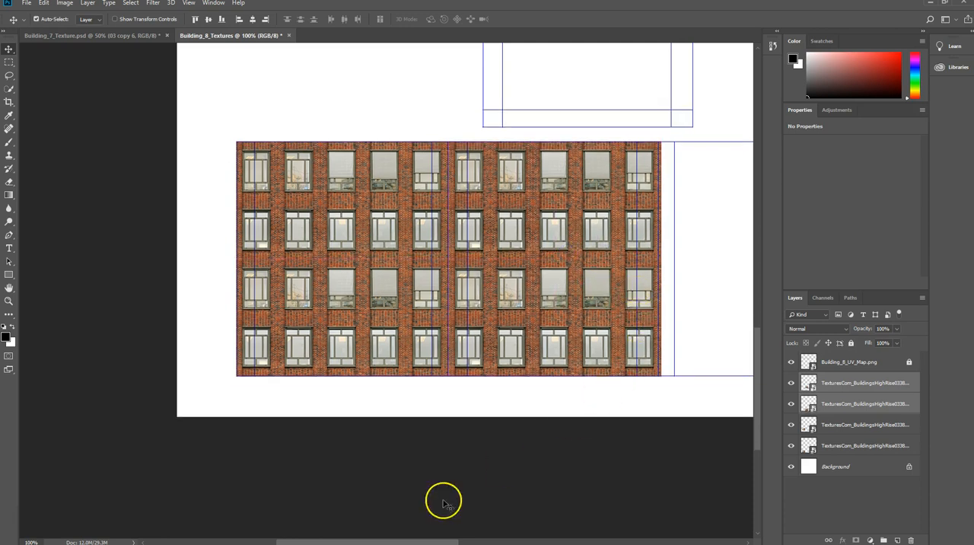
pyautogui.moveTo(403, 537); pyautogui.dragTo(499, 533)
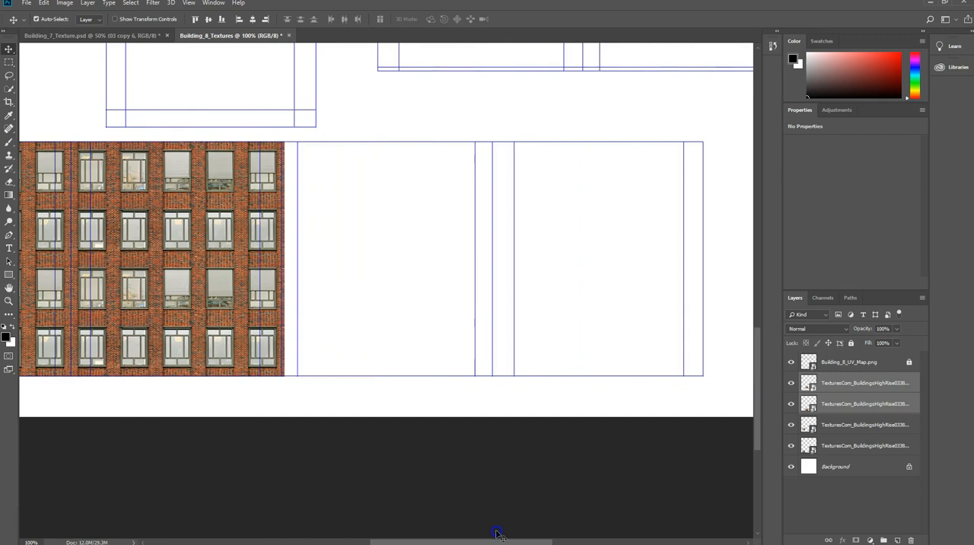
pyautogui.rightClick(823, 402)
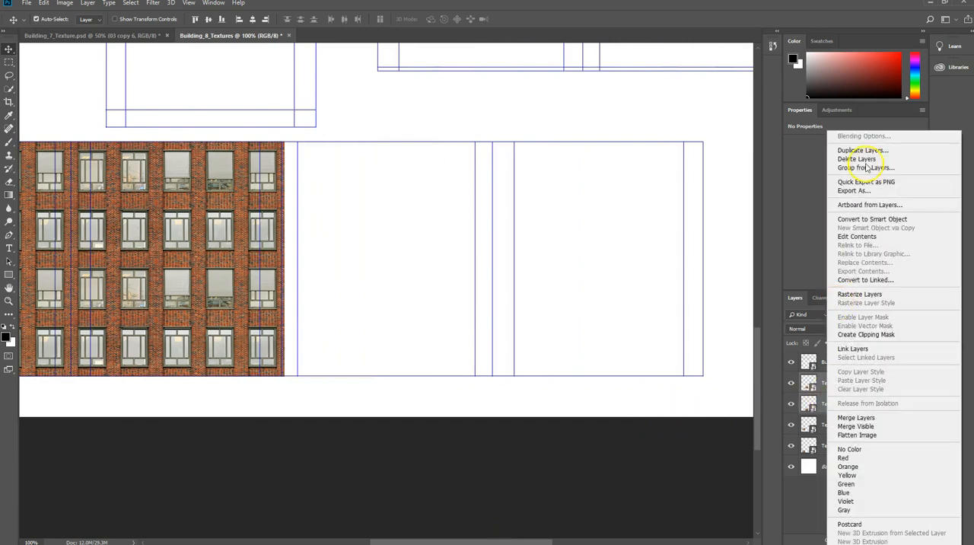
pyautogui.click(863, 150)
pyautogui.click(569, 153)
pyautogui.moveTo(181, 260); pyautogui.dragTo(394, 259)
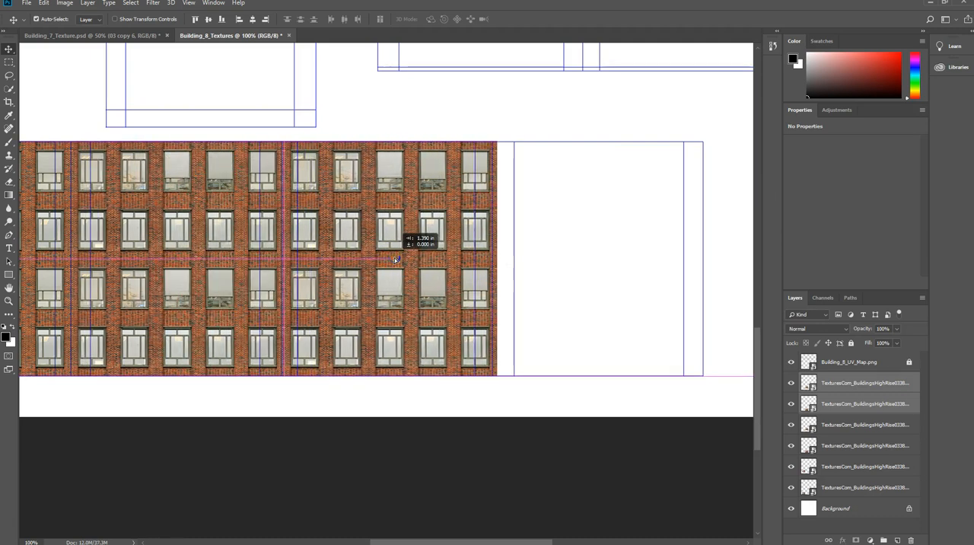
pyautogui.moveTo(392, 259); pyautogui.dragTo(389, 259)
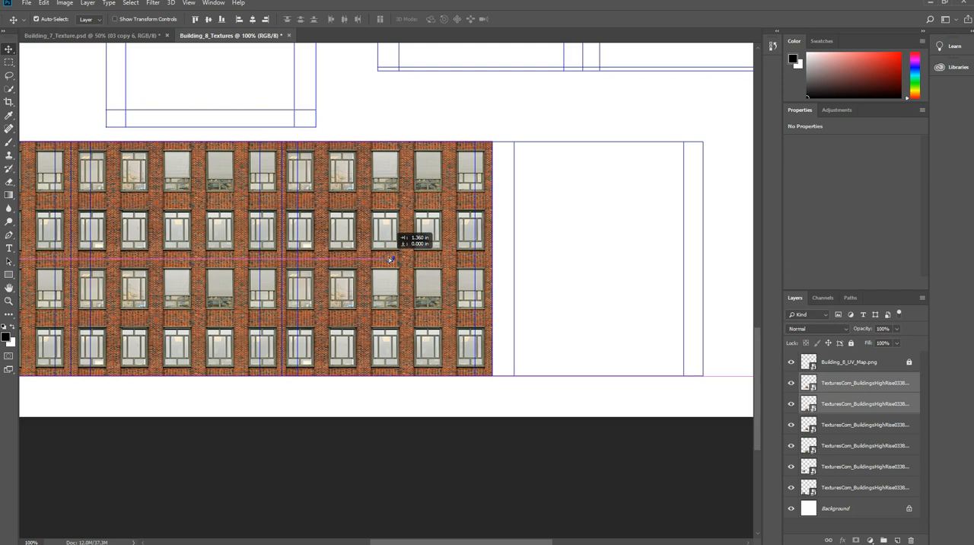
pyautogui.moveTo(390, 260); pyautogui.dragTo(389, 259)
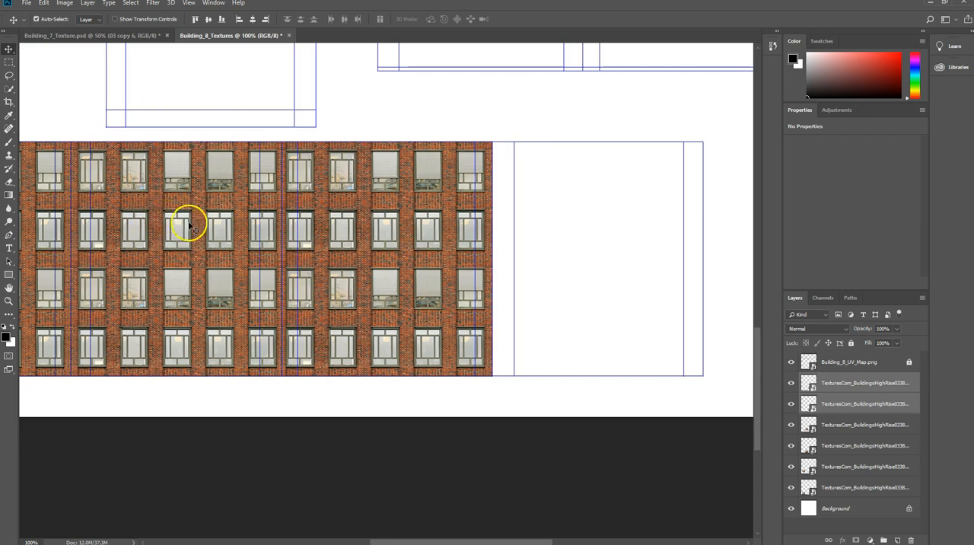
# Try shifting the second section's two facade layers about 0.03 in toward the first section.
pyautogui.click(197, 226)
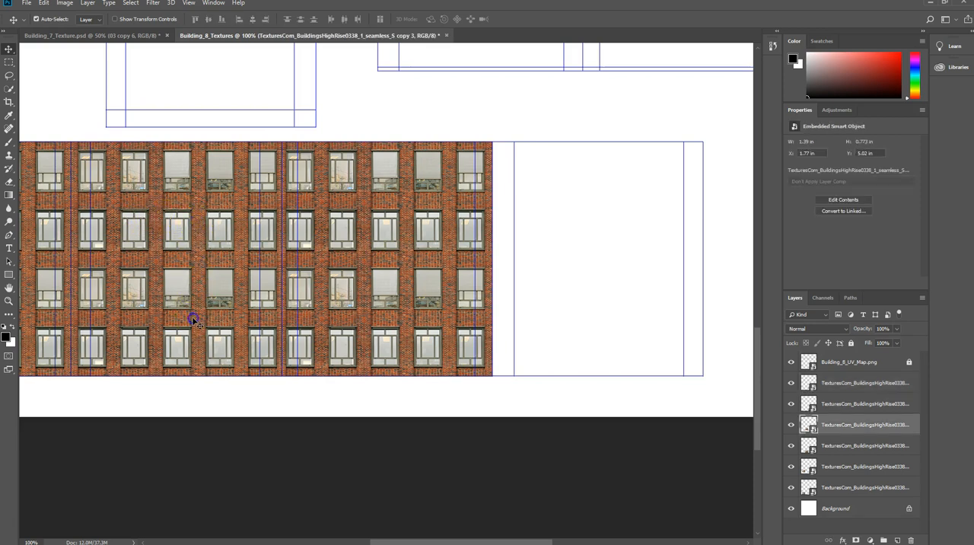
pyautogui.keyDown('shift'); pyautogui.click(192, 291); pyautogui.keyUp('shift')
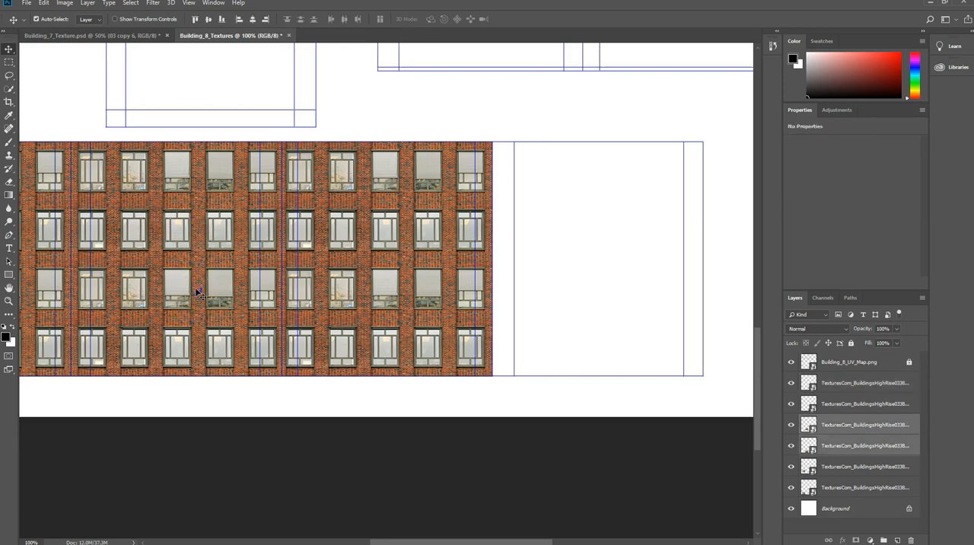
pyautogui.moveTo(195, 291); pyautogui.dragTo(190, 288)
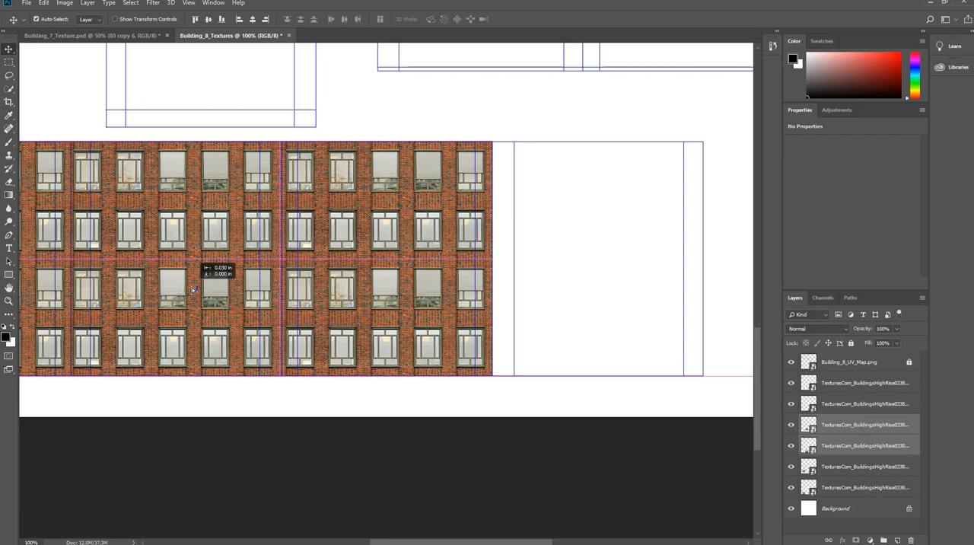
pyautogui.moveTo(194, 288); pyautogui.dragTo(195, 289)
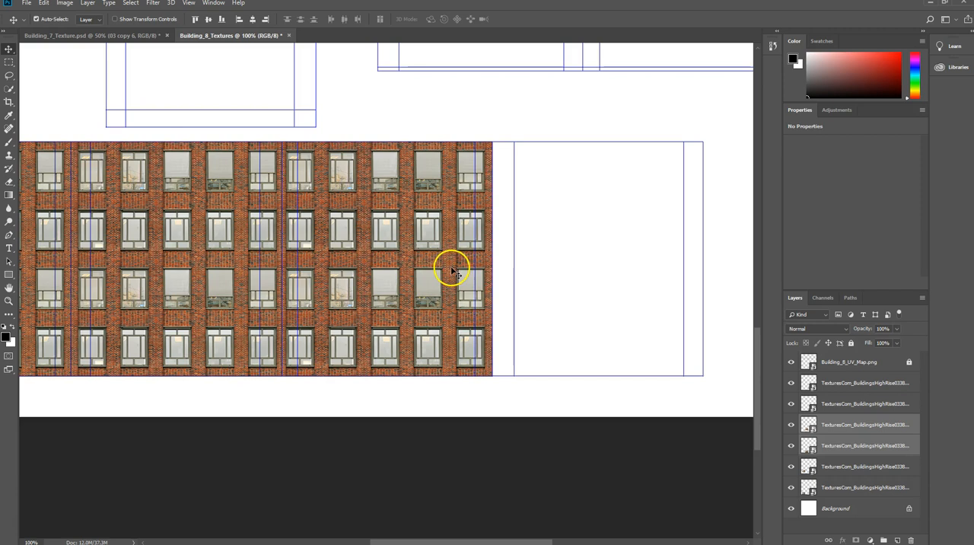
# Duplicate the third section's facade pair and move the copies about 1.39 in across onto the last wall section of the shell.
pyautogui.click(860, 382)
pyautogui.keyDown('shift'); pyautogui.click(856, 404); pyautogui.keyUp('shift')
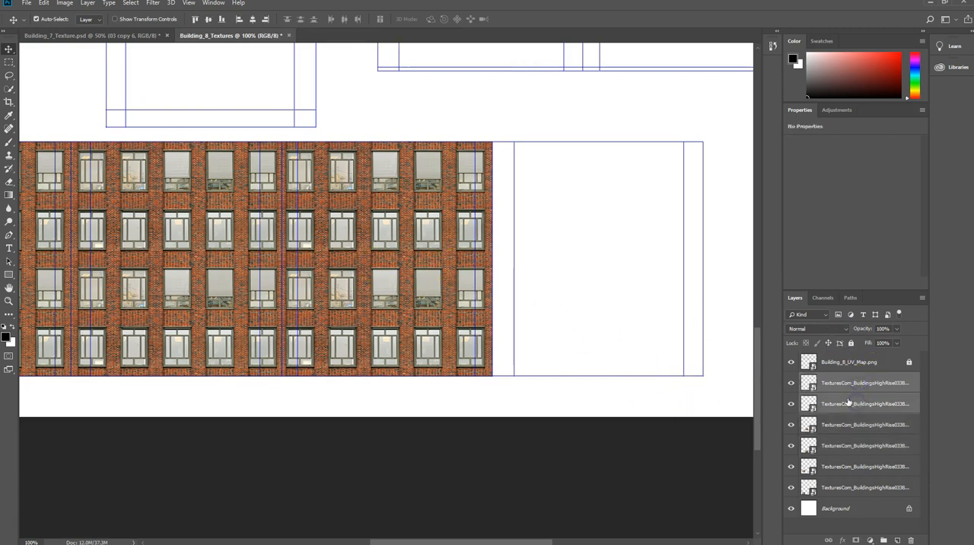
pyautogui.rightClick(841, 399)
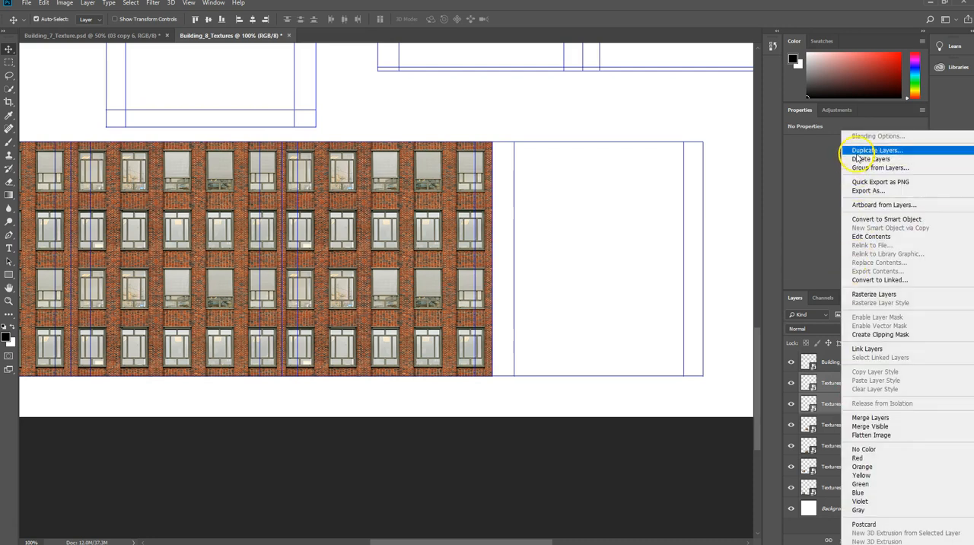
pyautogui.click(868, 150)
pyautogui.click(568, 153)
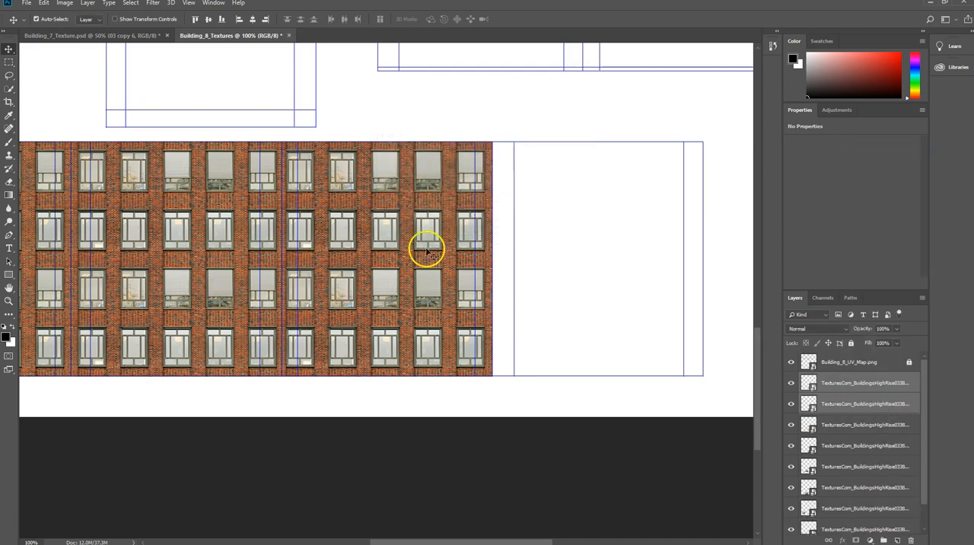
pyautogui.moveTo(403, 260); pyautogui.dragTo(618, 257)
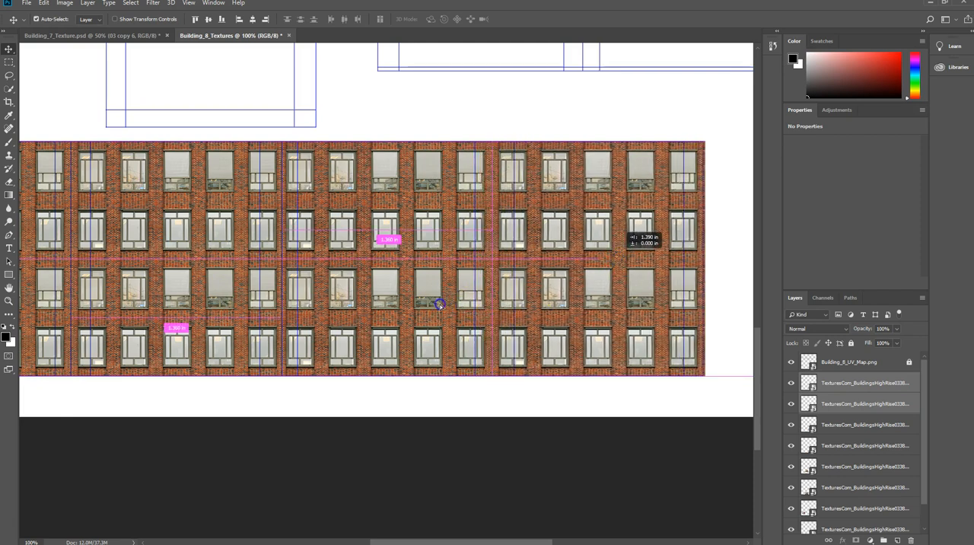
pyautogui.scroll(-3, 440, 306)
pyautogui.scroll(4, 441, 306)
pyautogui.scroll(-5, 370, 323)
pyautogui.scroll(4, 361, 342)
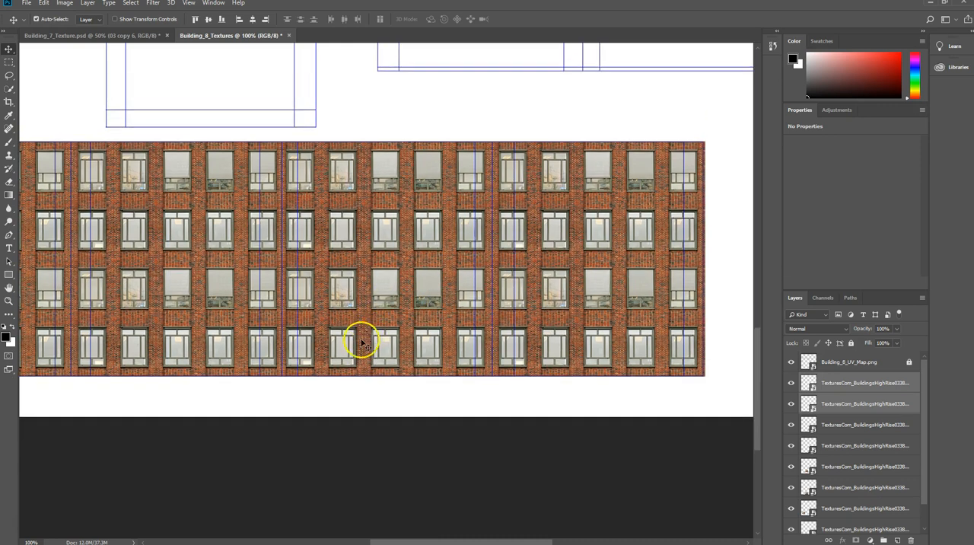
# Save the document as the layered Photoshop file Building_8_Textures in the sourceimages folder, with Maximize Compatibility on.
pyautogui.click(30, 5)
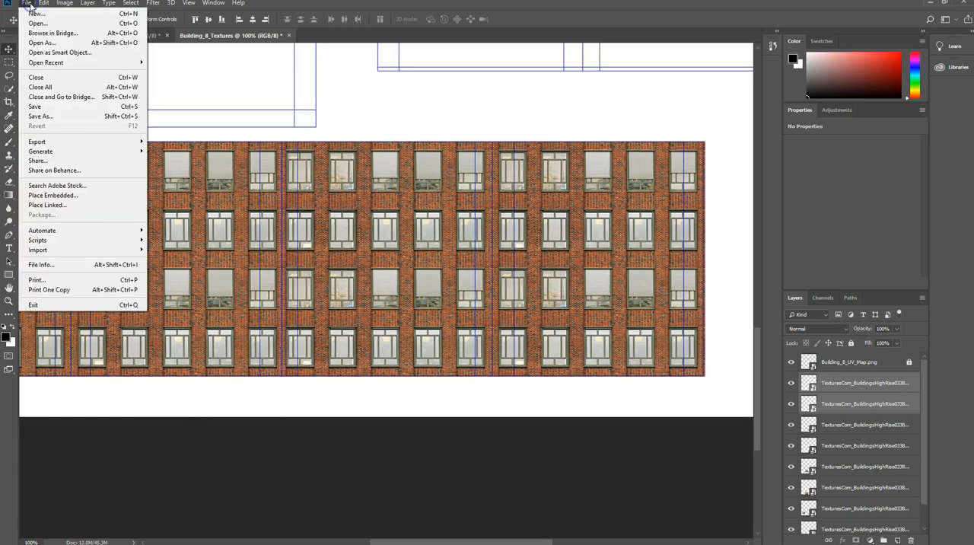
pyautogui.click(34, 107)
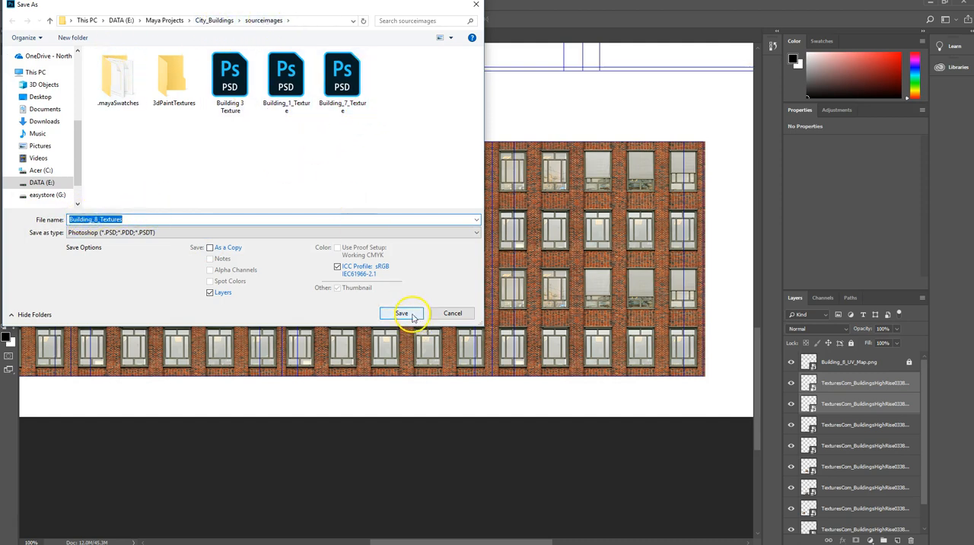
pyautogui.click(403, 313)
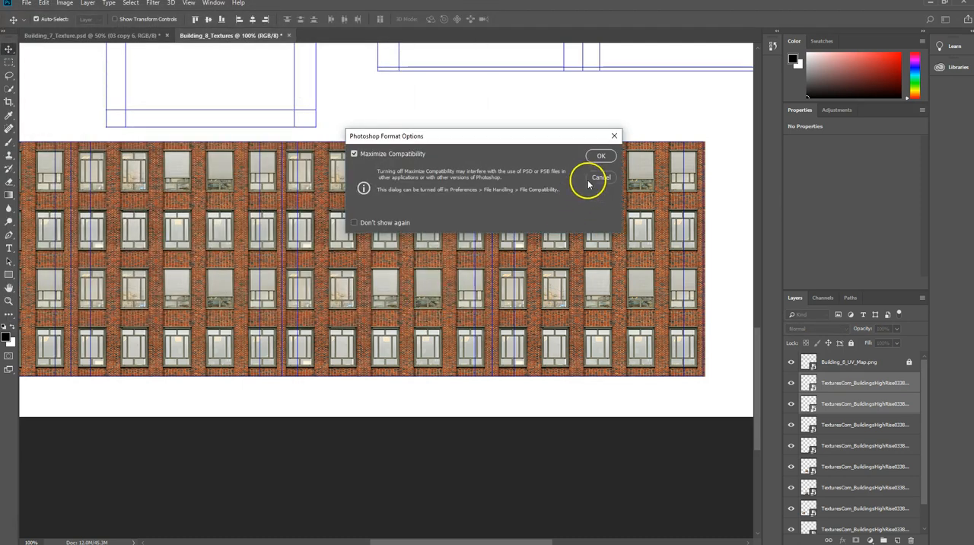
pyautogui.click(598, 157)
# Switch to Maya and minimize the UV Editor window to reveal the building model.
pyautogui.moveTo(436, 543)
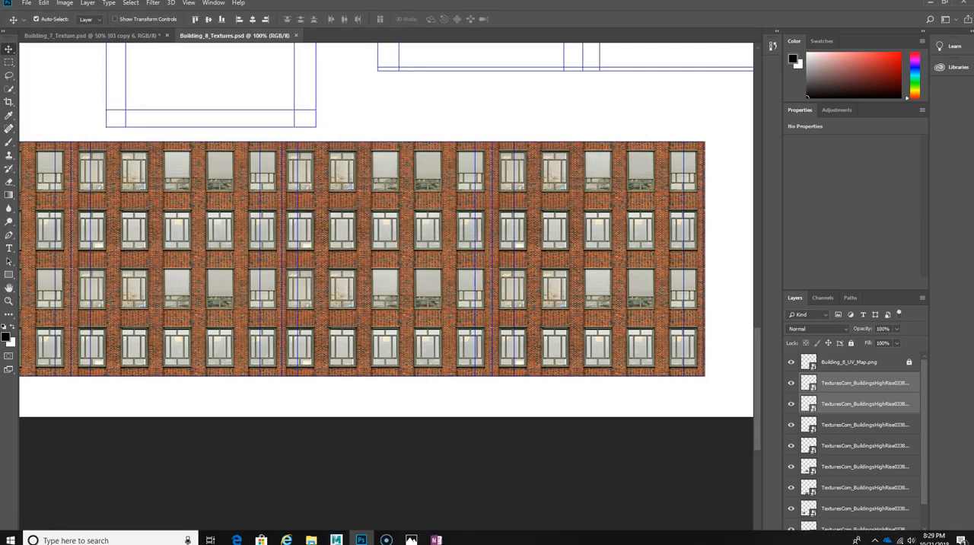
pyautogui.moveTo(340, 537)
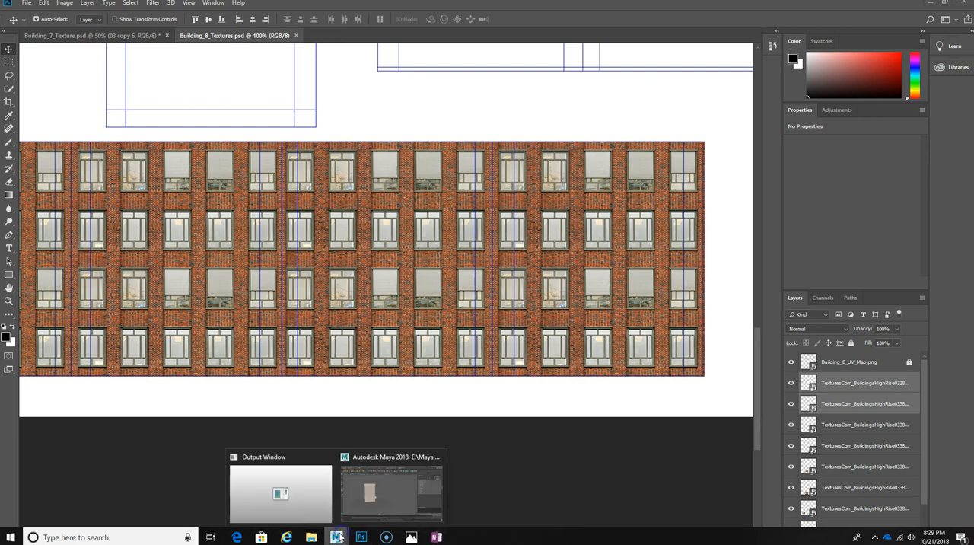
pyautogui.click(366, 510)
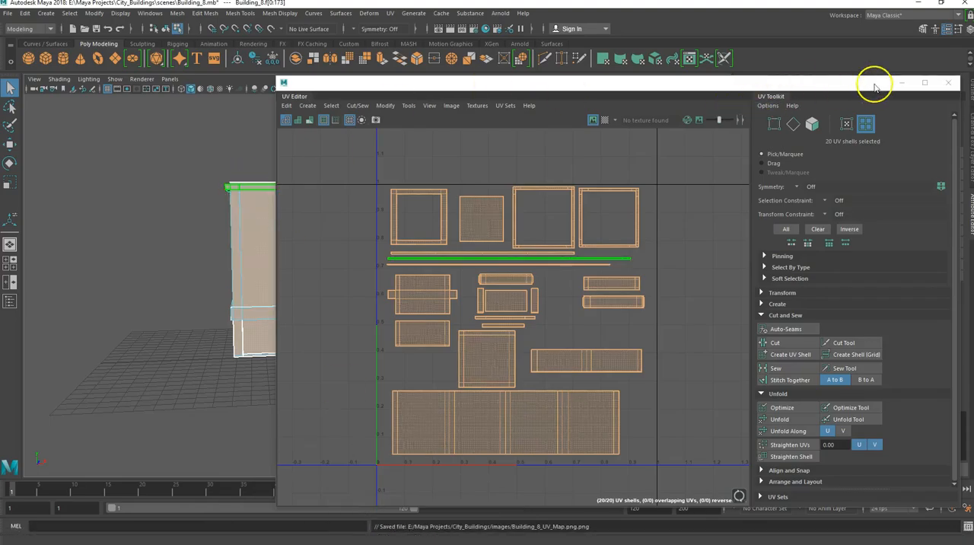
pyautogui.click(902, 82)
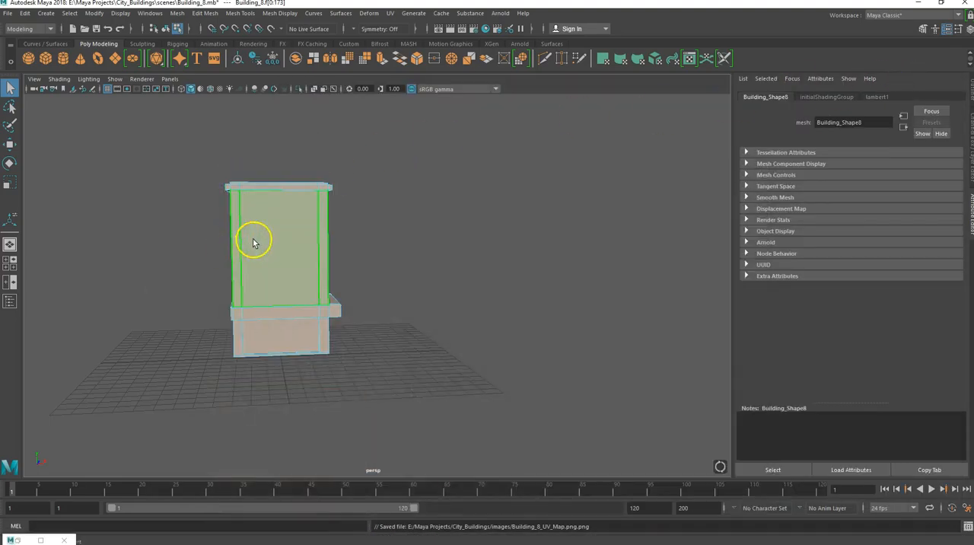
# Select the whole building and assign it a new Arnold aiStandardSurface material.
pyautogui.keyDown('alt'); pyautogui.moveTo(285, 248); pyautogui.dragTo(235, 257); pyautogui.keyUp('alt')
pyautogui.moveTo(236, 252); pyautogui.dragTo(287, 238, button='right')
pyautogui.click(145, 228)
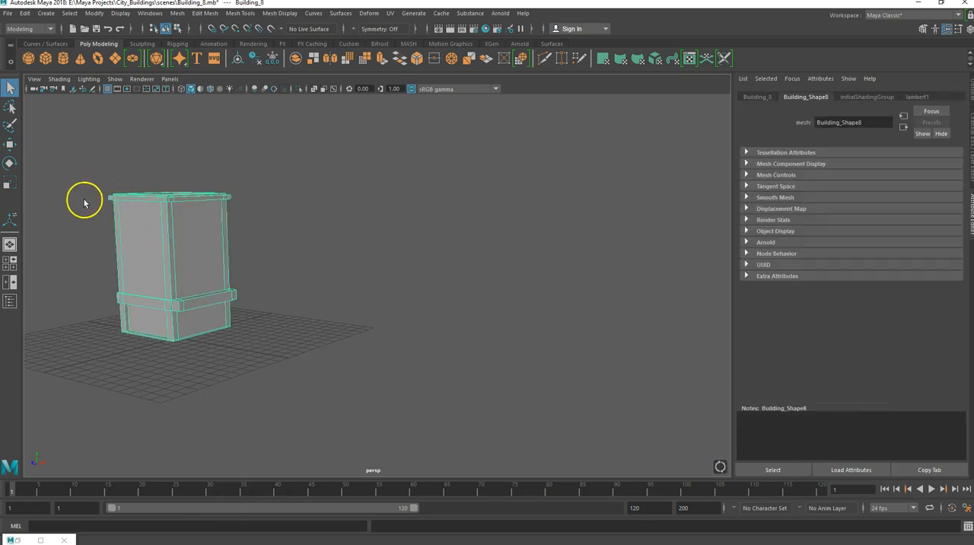
pyautogui.rightClick(149, 233)
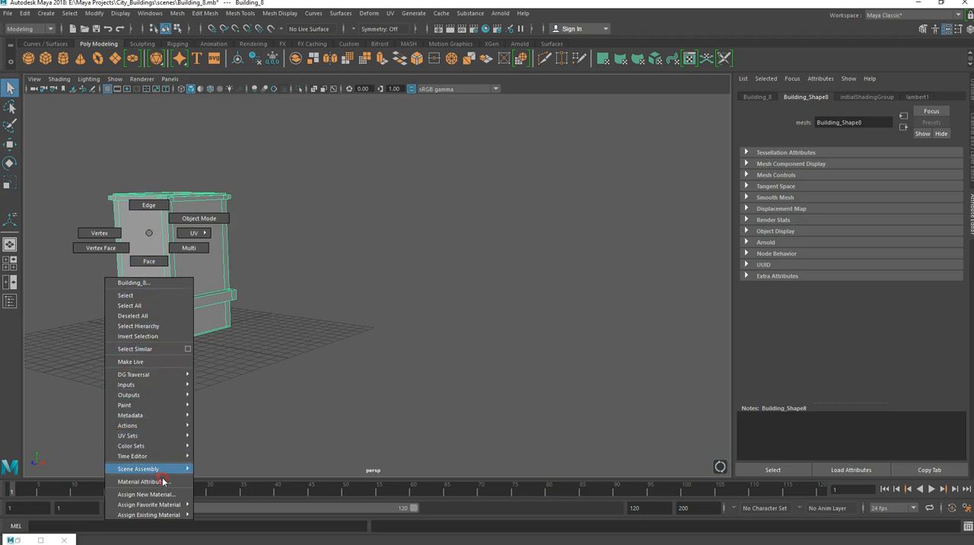
pyautogui.click(145, 495)
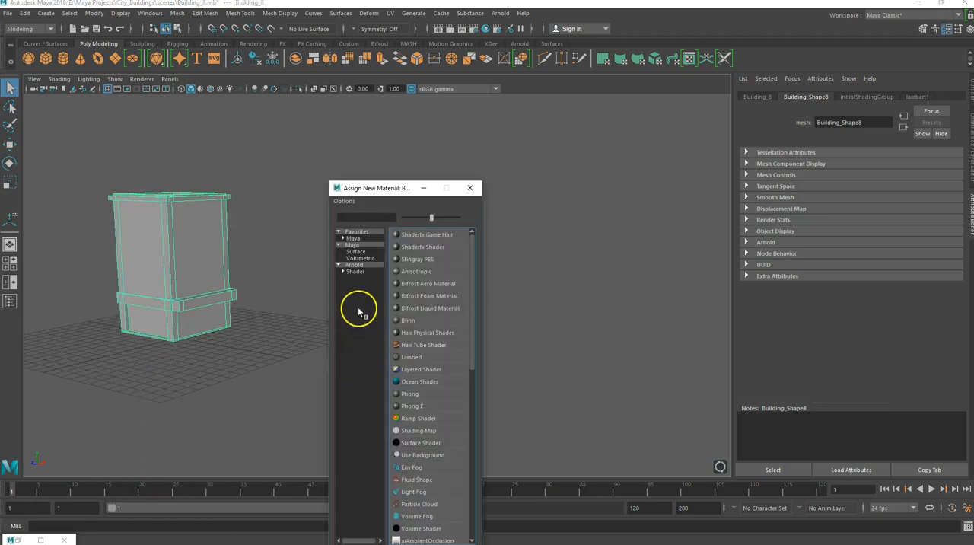
pyautogui.click(358, 266)
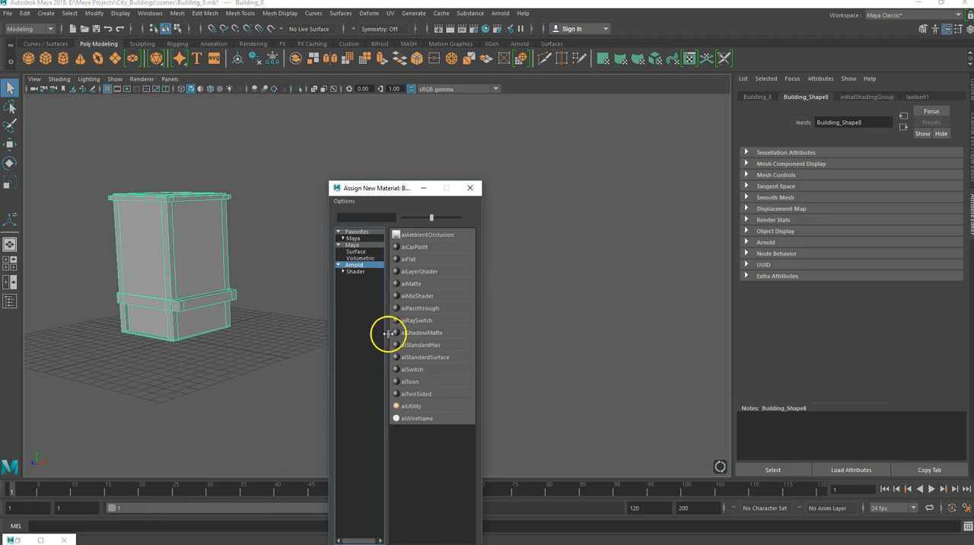
pyautogui.click(425, 357)
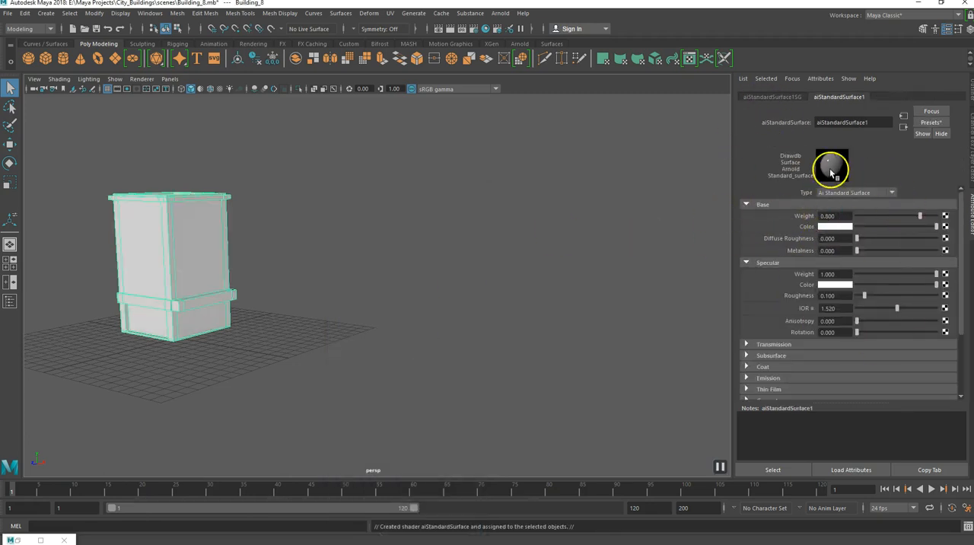
# Rename the building's new material as BuildingTexture.
pyautogui.doubleClick(868, 121)
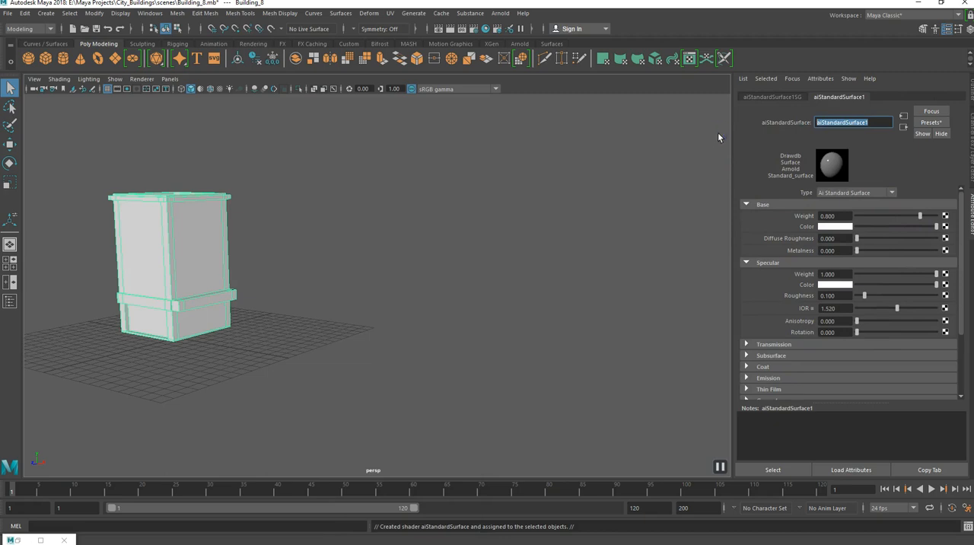
pyautogui.write('BuildingTexture')
pyautogui.press('Return')
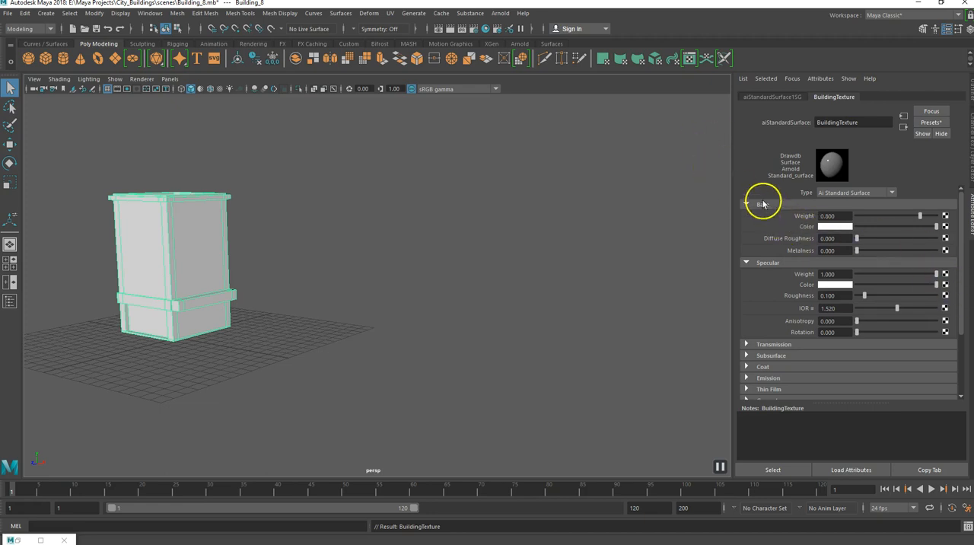
# Connect a File texture to the material's base color, load Building_8_Textures.psd from sourceimages, and show textures in the viewport.
pyautogui.click(946, 227)
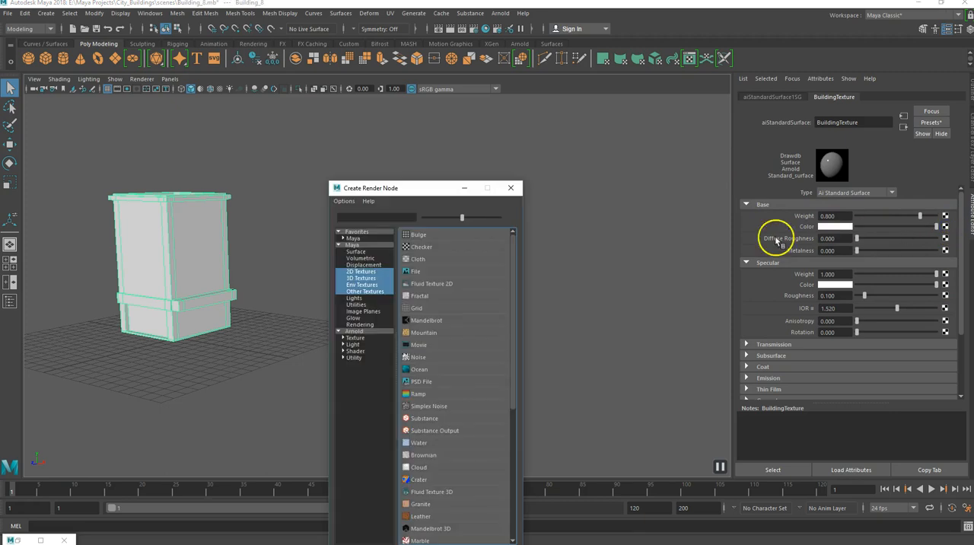
pyautogui.click(416, 272)
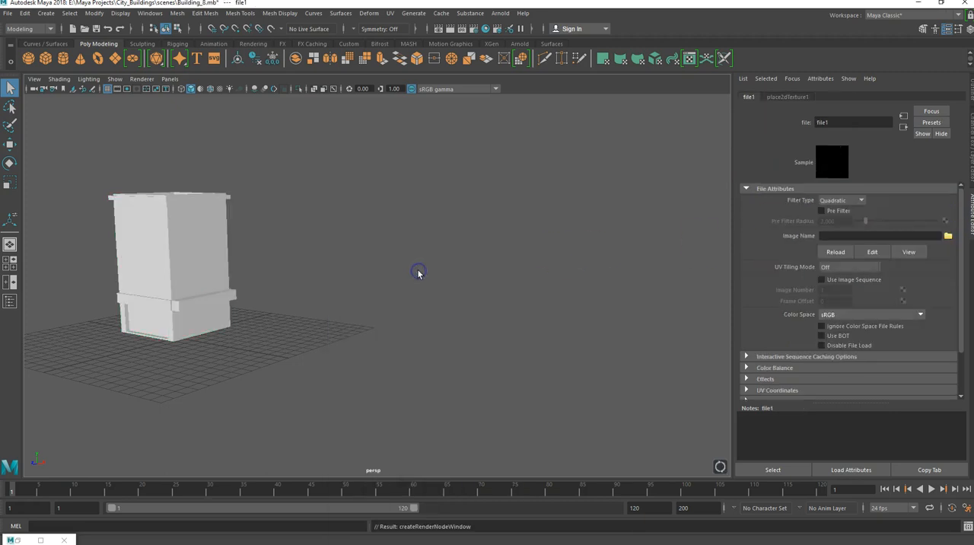
pyautogui.click(948, 237)
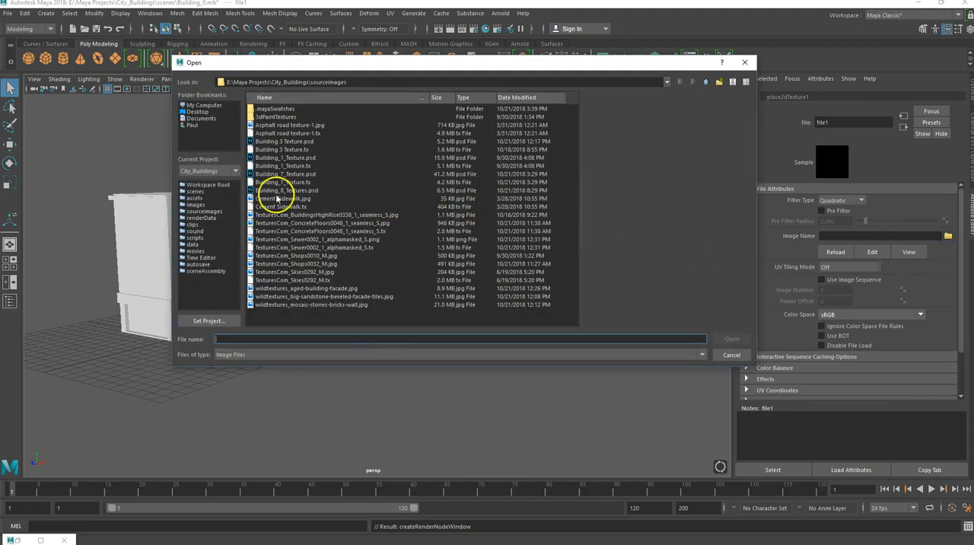
pyautogui.click(282, 191)
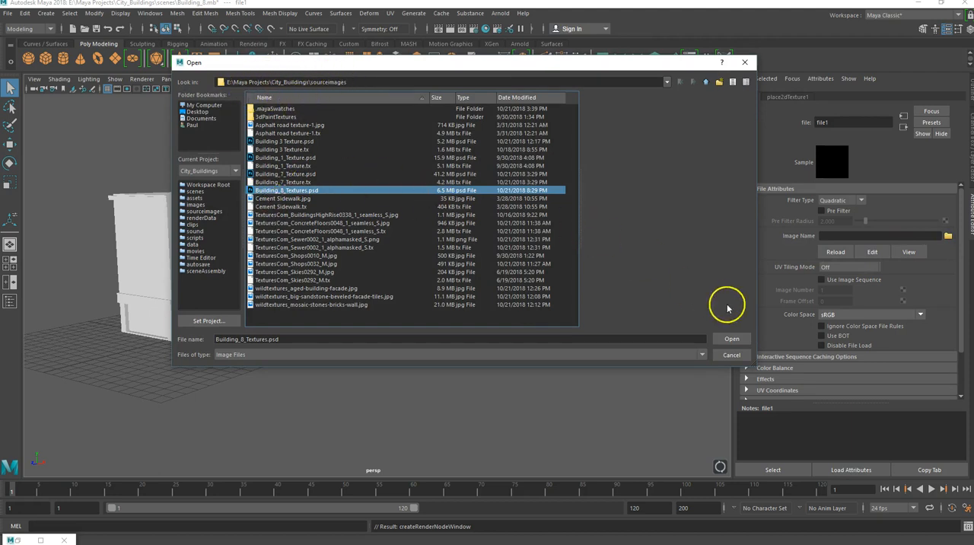
pyautogui.click(730, 340)
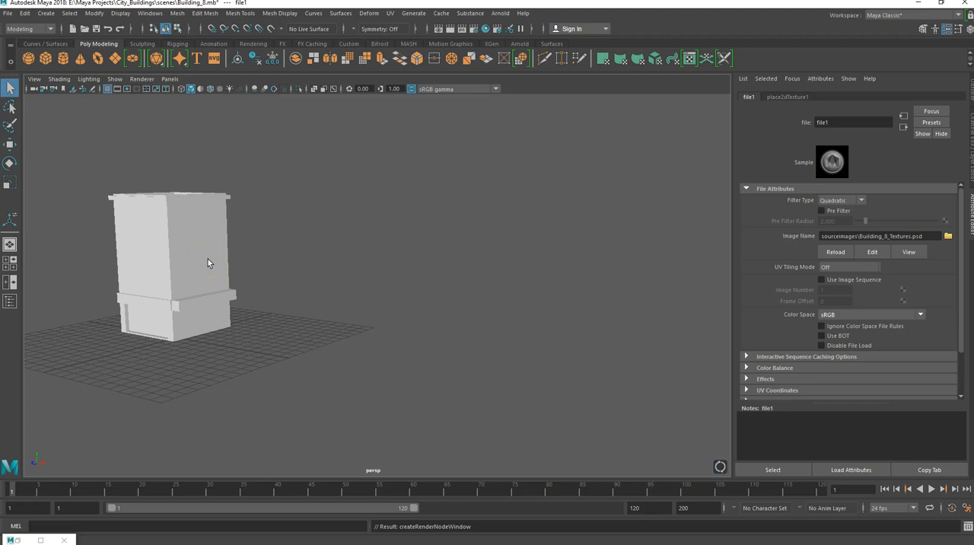
pyautogui.press('6')
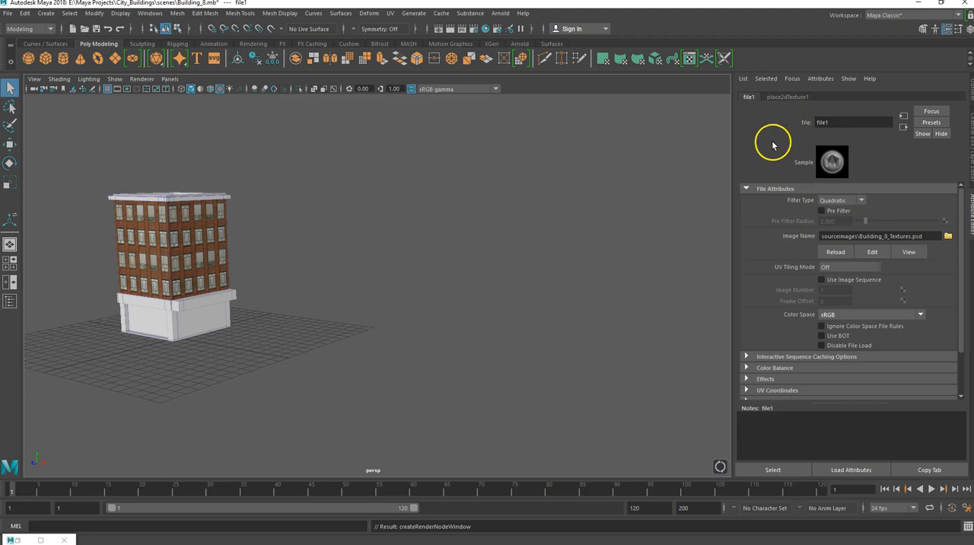
# Raise the specular roughness of the building's BuildingTexture material to about 0.9.
pyautogui.click(166, 245)
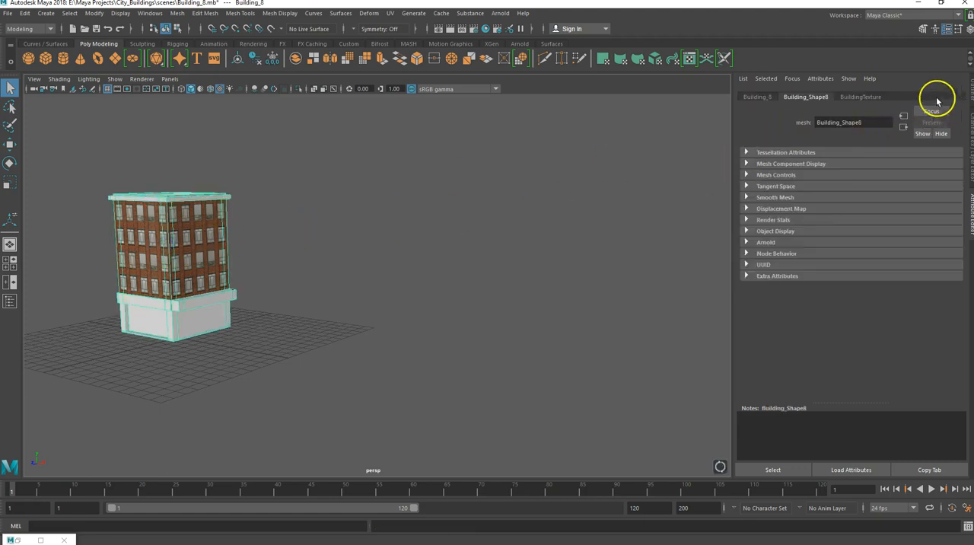
pyautogui.click(870, 97)
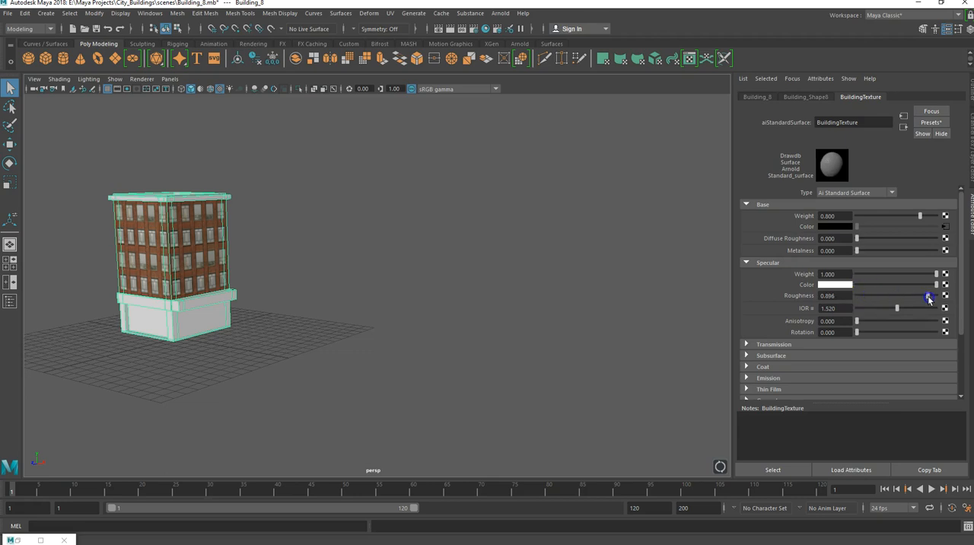
pyautogui.moveTo(928, 299); pyautogui.dragTo(927, 299)
# Check the textured brick walls from several sides and save the Building_8 scene.
pyautogui.scroll(3, 180, 291)
pyautogui.keyDown('alt'); pyautogui.moveTo(140, 268); pyautogui.dragTo(368, 307, button='middle'); pyautogui.keyUp('alt')
pyautogui.scroll(5, 368, 307)
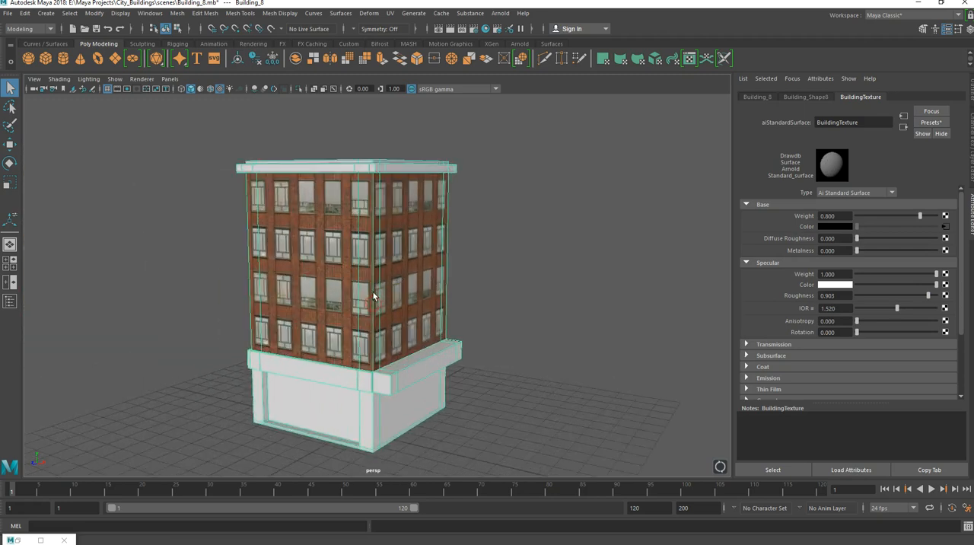
pyautogui.keyDown('alt'); pyautogui.moveTo(348, 283); pyautogui.dragTo(419, 283); pyautogui.keyUp('alt')
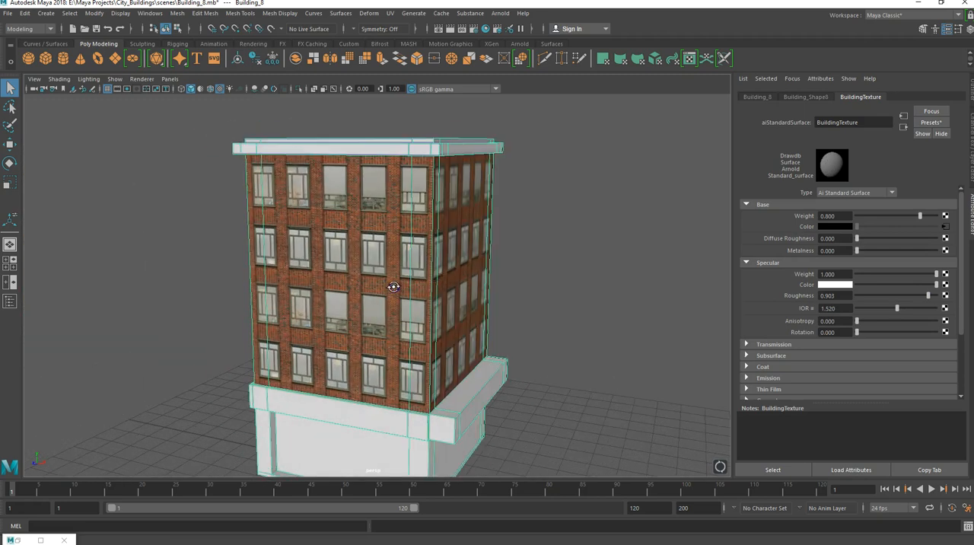
pyautogui.scroll(-5, 391, 280)
pyautogui.keyDown('alt'); pyautogui.moveTo(417, 268); pyautogui.dragTo(342, 305, button='middle'); pyautogui.keyUp('alt')
pyautogui.keyDown('alt'); pyautogui.moveTo(343, 305); pyautogui.dragTo(313, 337); pyautogui.keyUp('alt')
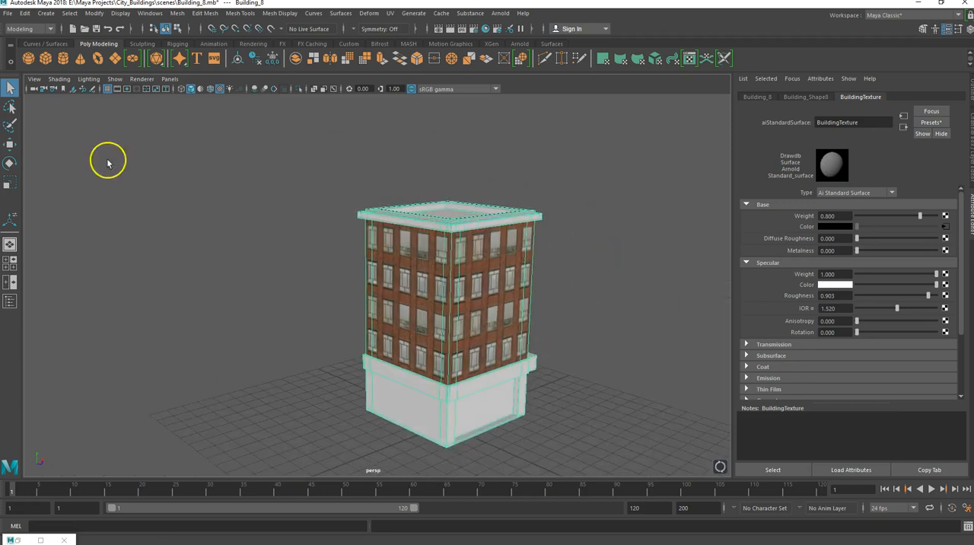
pyautogui.click(7, 13)
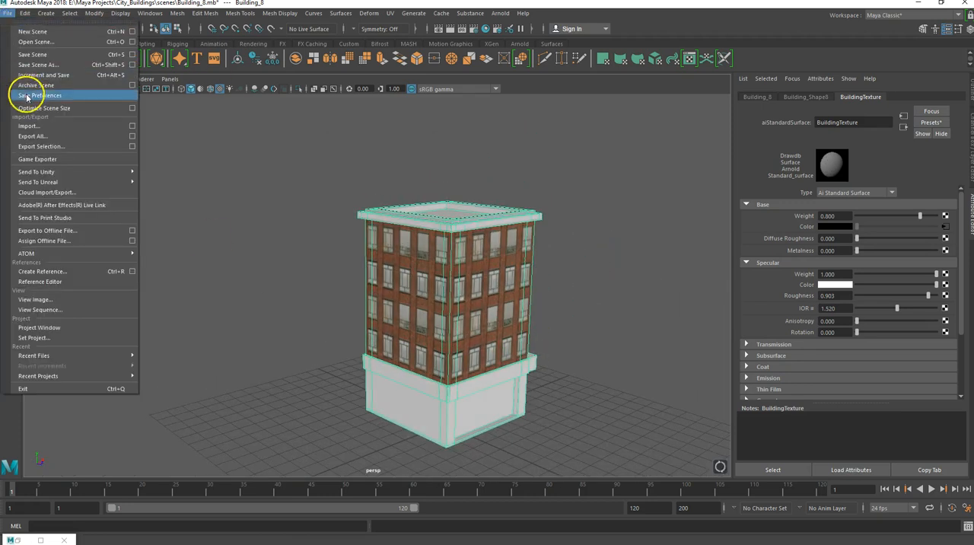
pyautogui.click(31, 57)
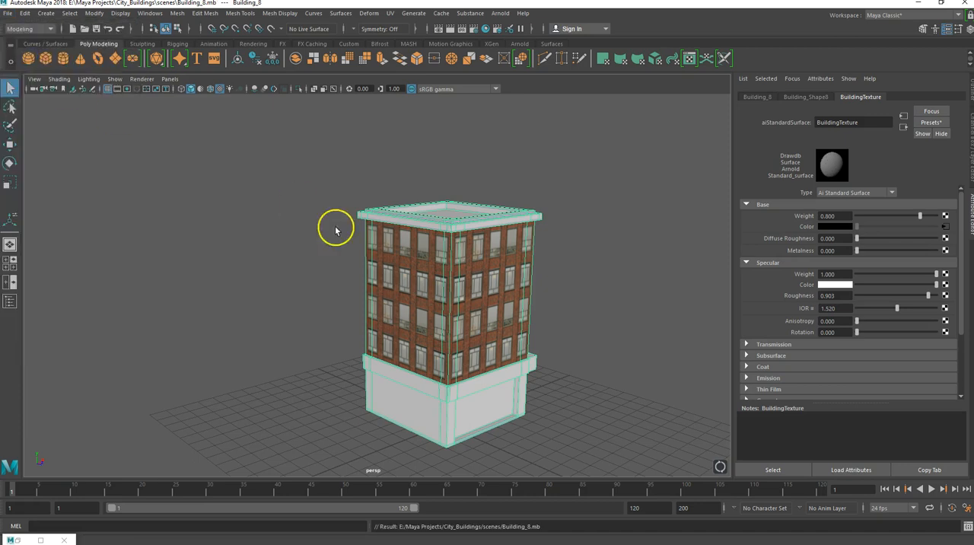
# Examine the brick facade up close and around the building's corners for how the windows and bricks line up.
pyautogui.scroll(2, 401, 297)
pyautogui.scroll(2, 402, 297)
pyautogui.keyDown('alt'); pyautogui.moveTo(402, 294); pyautogui.dragTo(428, 286); pyautogui.keyUp('alt')
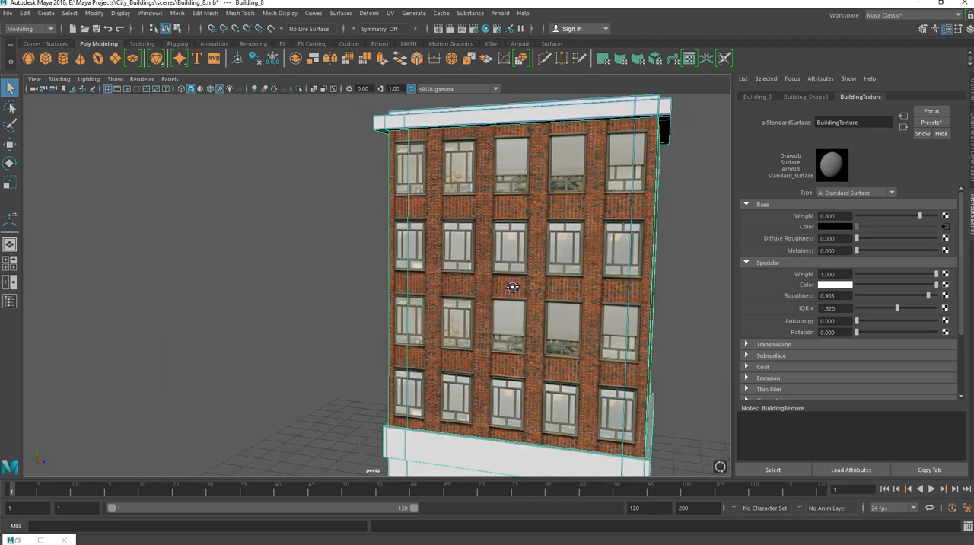
pyautogui.press('f')
pyautogui.scroll(3, 359, 285)
pyautogui.keyDown('alt'); pyautogui.moveTo(357, 285); pyautogui.dragTo(325, 284); pyautogui.keyUp('alt')
pyautogui.scroll(-2, 372, 264)
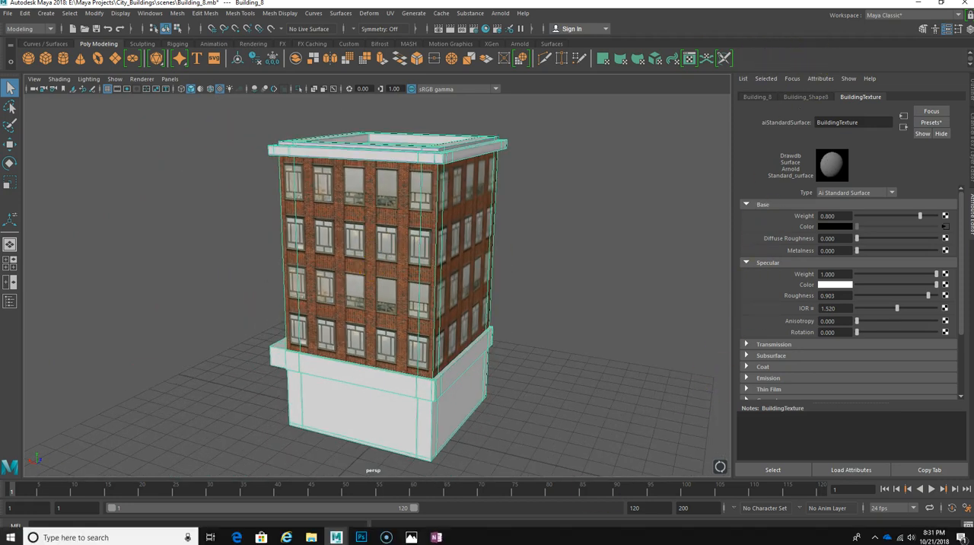
# Switch to Photoshop and review the layout of empty UV shells above the brick facade in Building_8_Textures.psd.
pyautogui.click(360, 537)
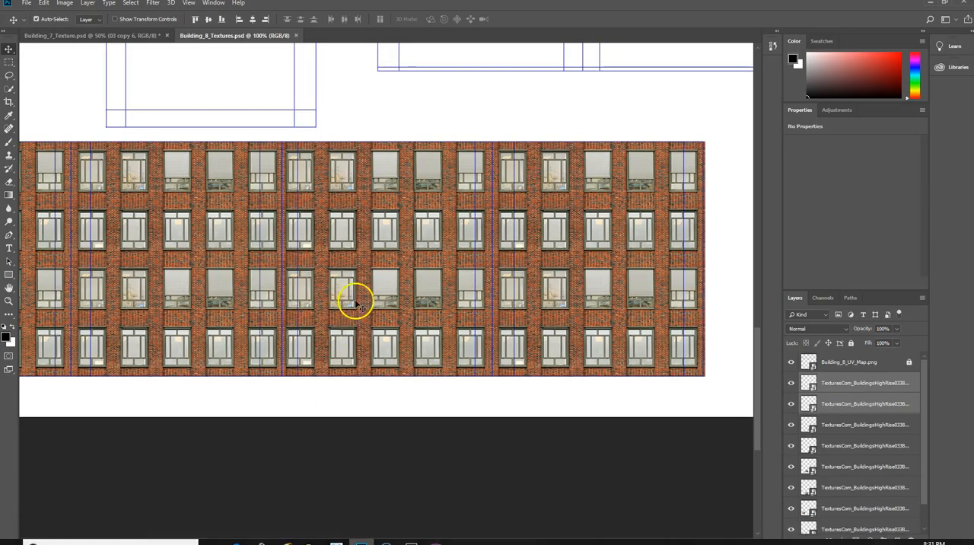
pyautogui.scroll(2, 372, 293)
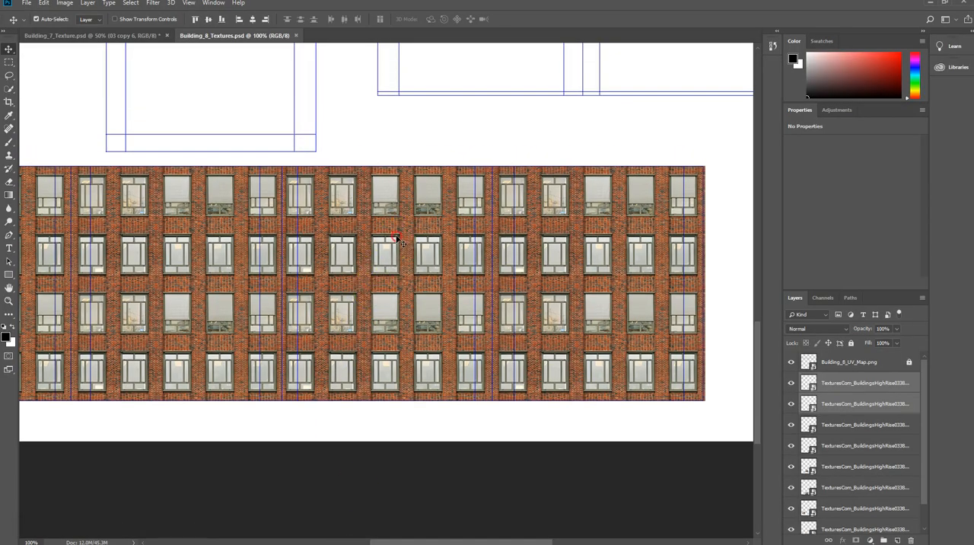
pyautogui.scroll(3, 415, 298)
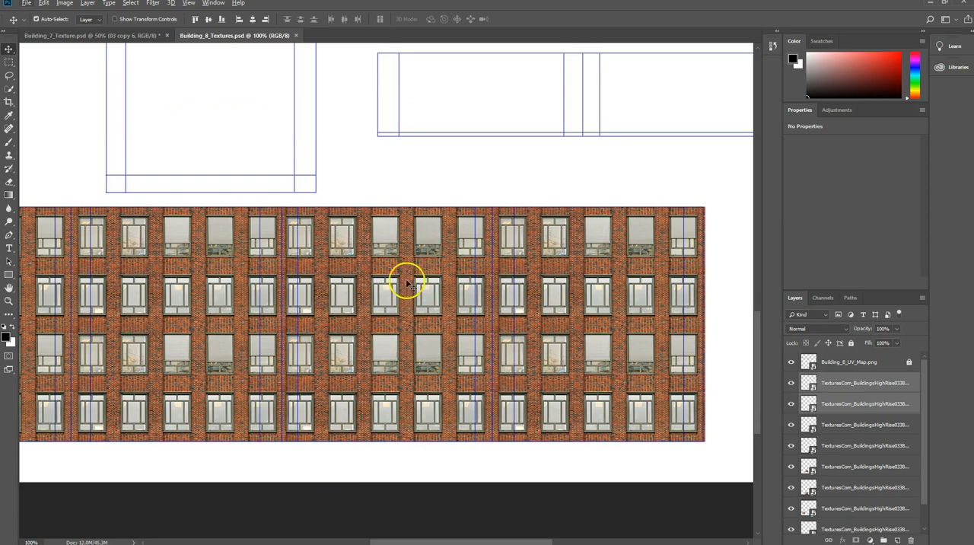
pyautogui.scroll(-2, 407, 283)
pyautogui.scroll(15, 405, 274)
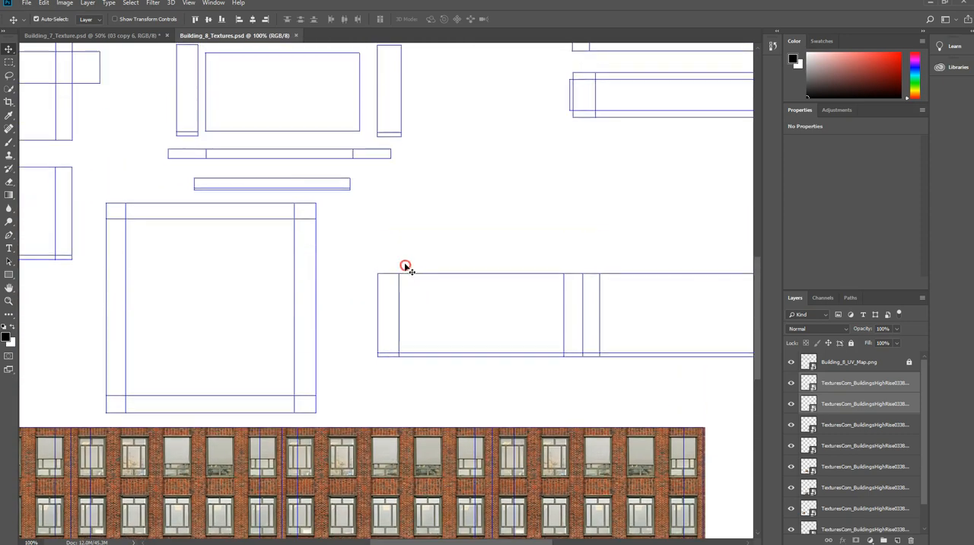
pyautogui.scroll(4, 406, 267)
pyautogui.hotkey('ctrl', '-')
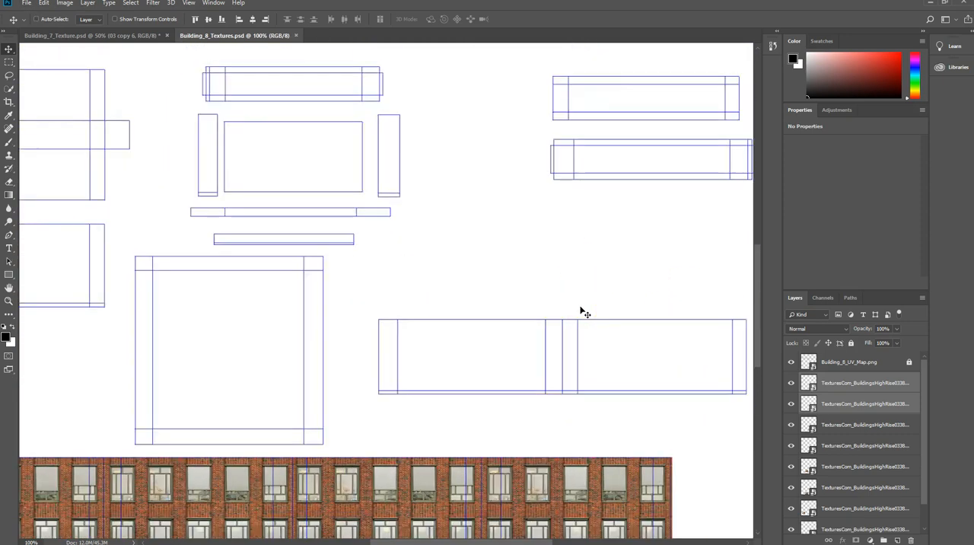
pyautogui.hotkey('ctrl', '-')
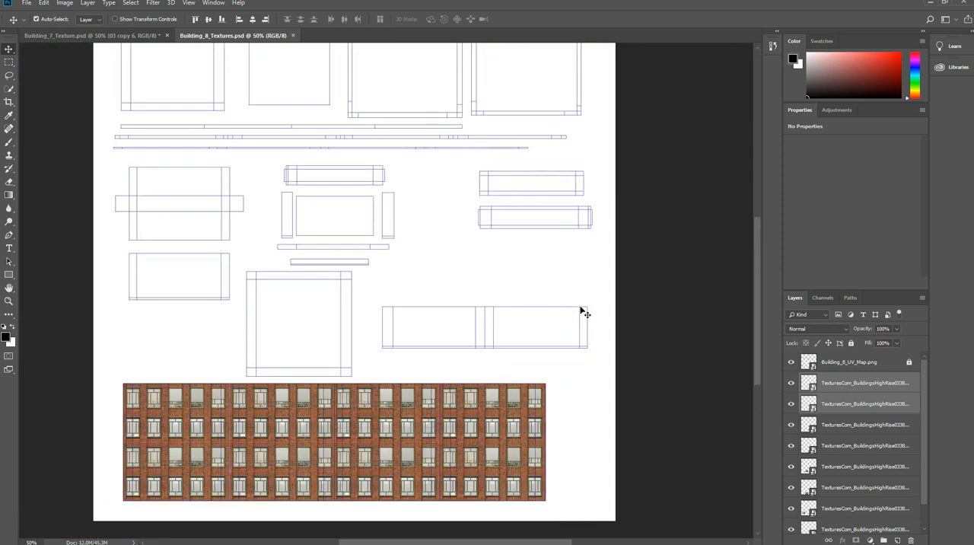
pyautogui.scroll(1, 459, 417)
pyautogui.scroll(-2, 453, 409)
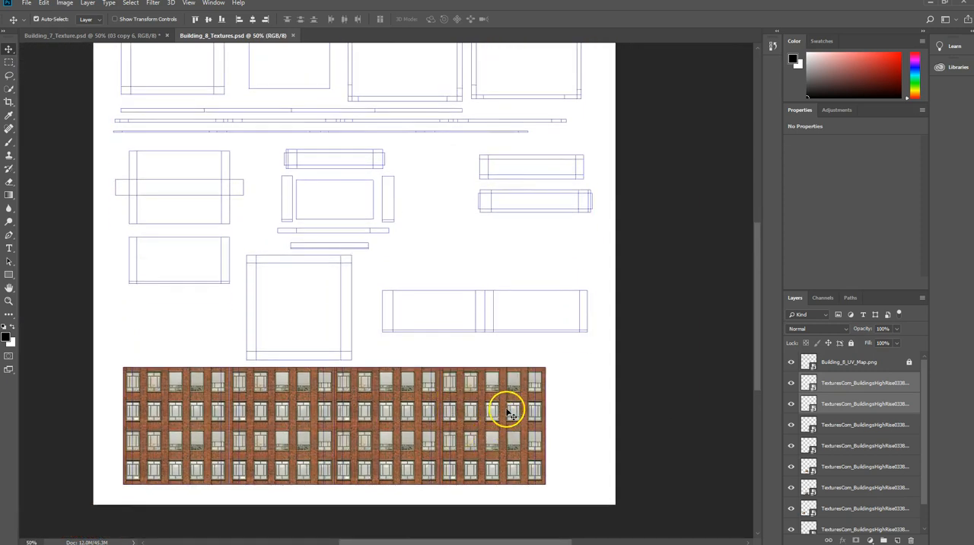
# Examine the brick facade close up against the UV lines, especially at the last wall section's outer edge.
pyautogui.hotkey('ctrl', '+')
pyautogui.hotkey('ctrl', '+')
pyautogui.hotkey('ctrl', '+')
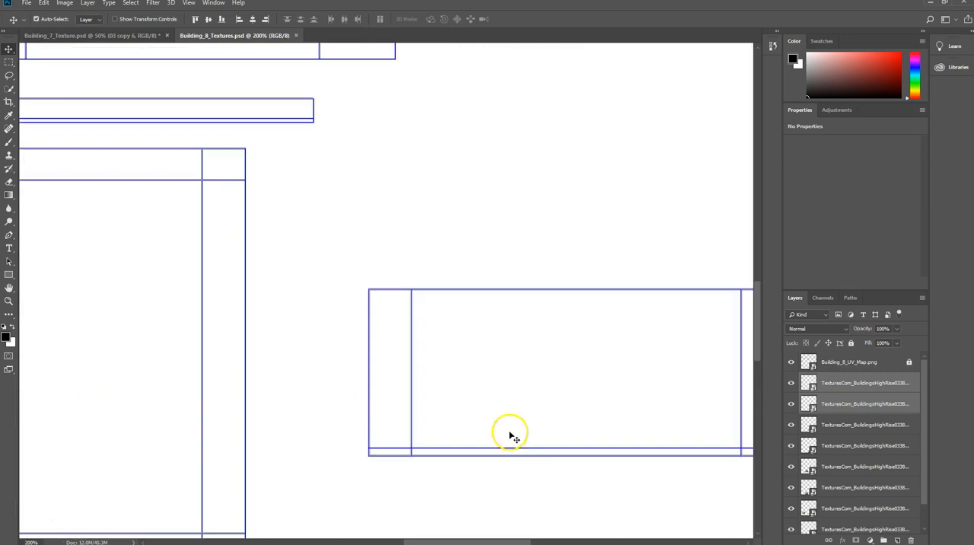
pyautogui.scroll(-5, 511, 436)
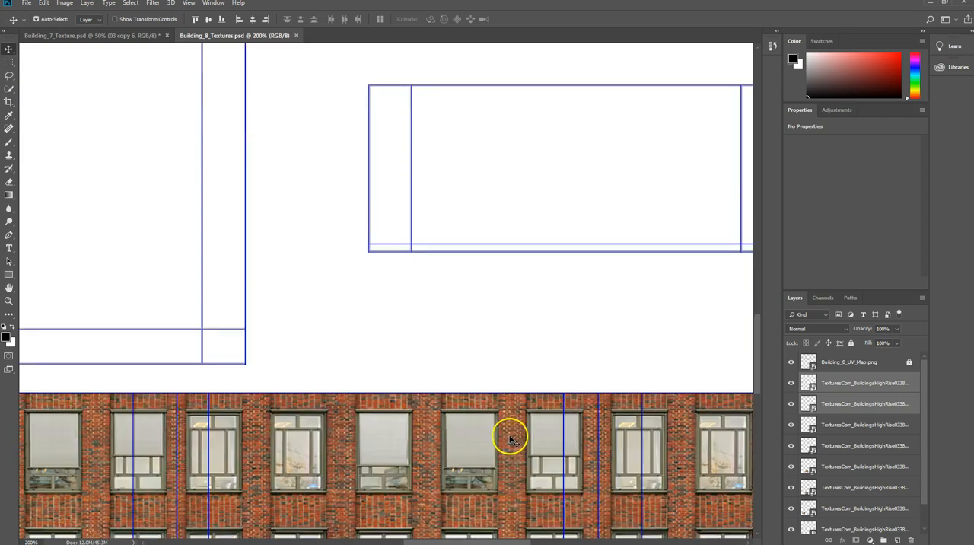
pyautogui.scroll(-6, 510, 439)
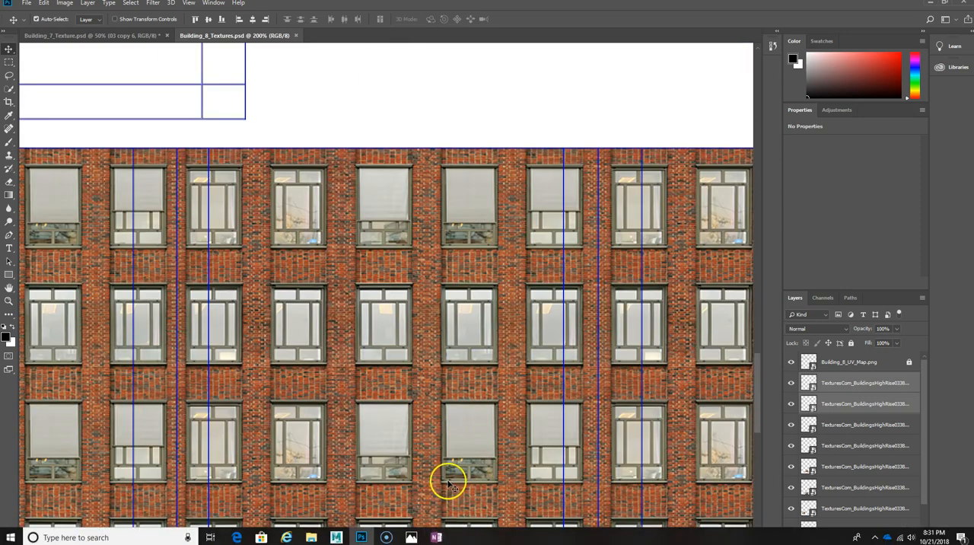
pyautogui.moveTo(481, 540); pyautogui.dragTo(548, 538)
pyautogui.scroll(2, 601, 202)
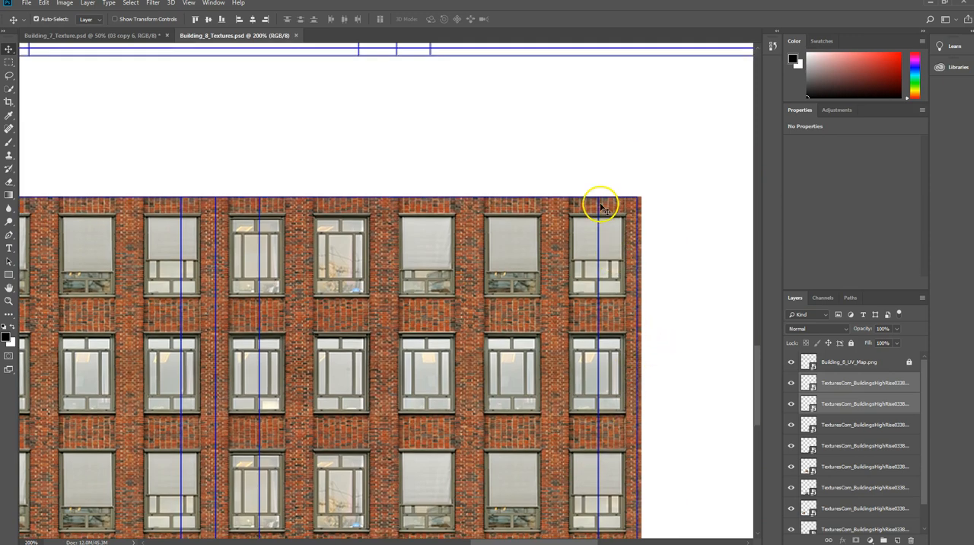
pyautogui.keyDown('alt'); pyautogui.scroll(-3, 485, 196); pyautogui.keyUp('alt')
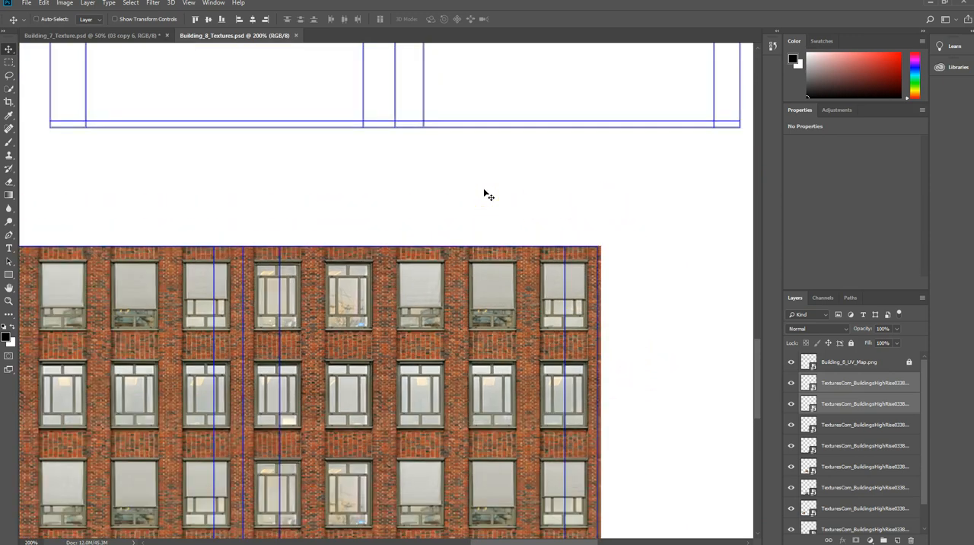
pyautogui.keyDown('alt'); pyautogui.scroll(-1, 485, 196); pyautogui.keyUp('alt')
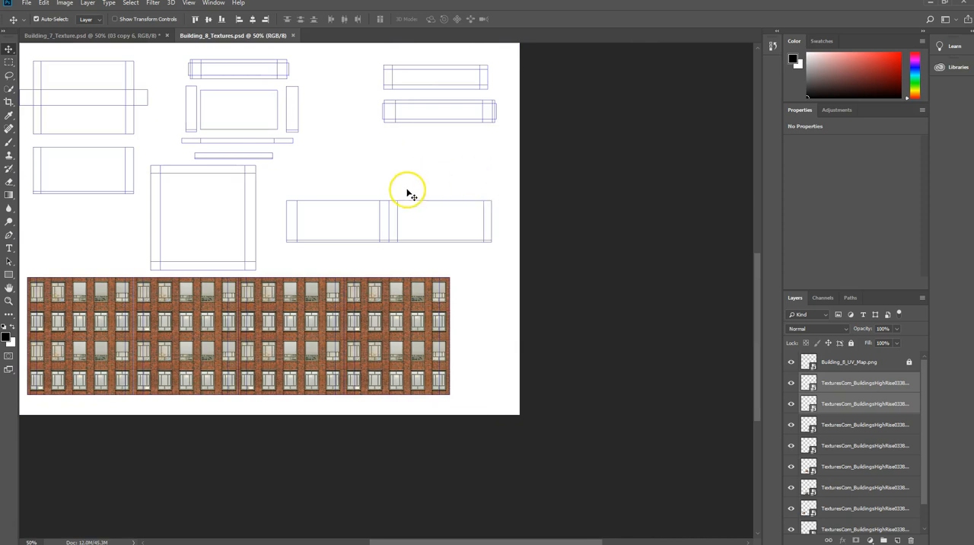
# Deselect the brick facade layers and review the empty UV shells across the whole upper layout.
pyautogui.click(193, 204)
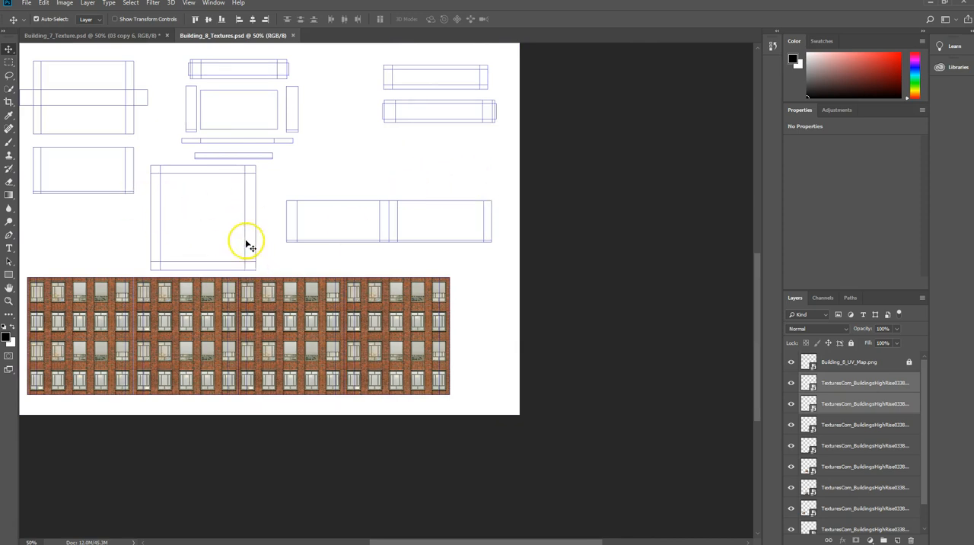
pyautogui.click(699, 351)
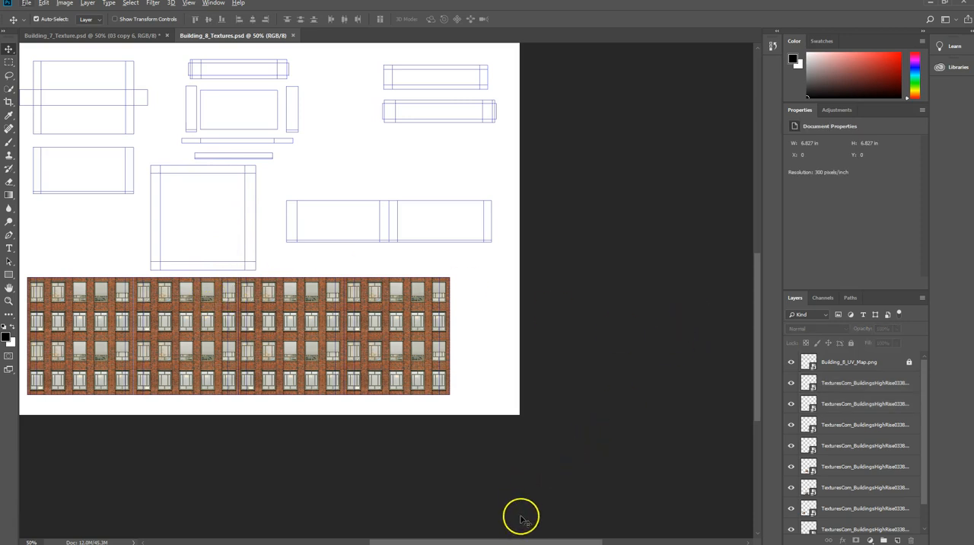
pyautogui.moveTo(522, 543); pyautogui.dragTo(452, 542)
pyautogui.scroll(3, 345, 249)
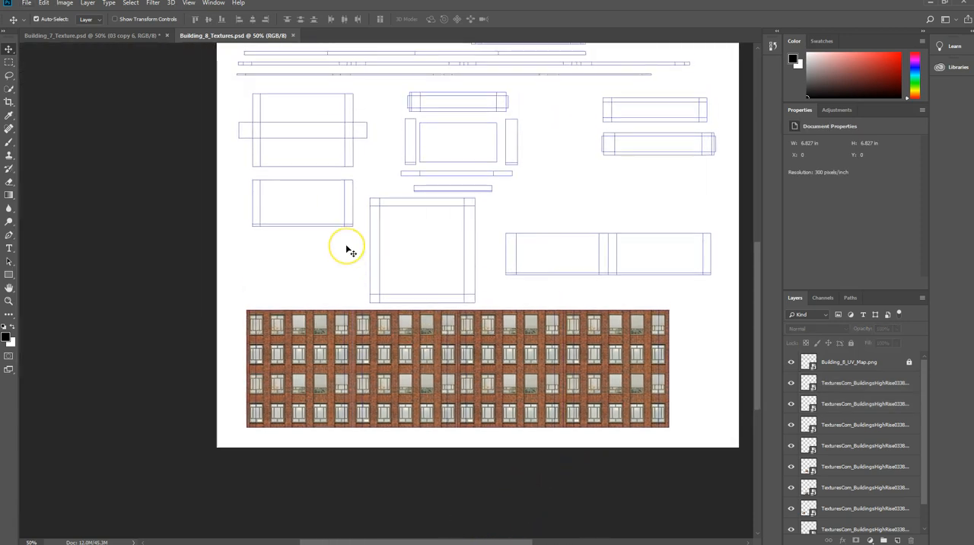
pyautogui.scroll(2, 347, 249)
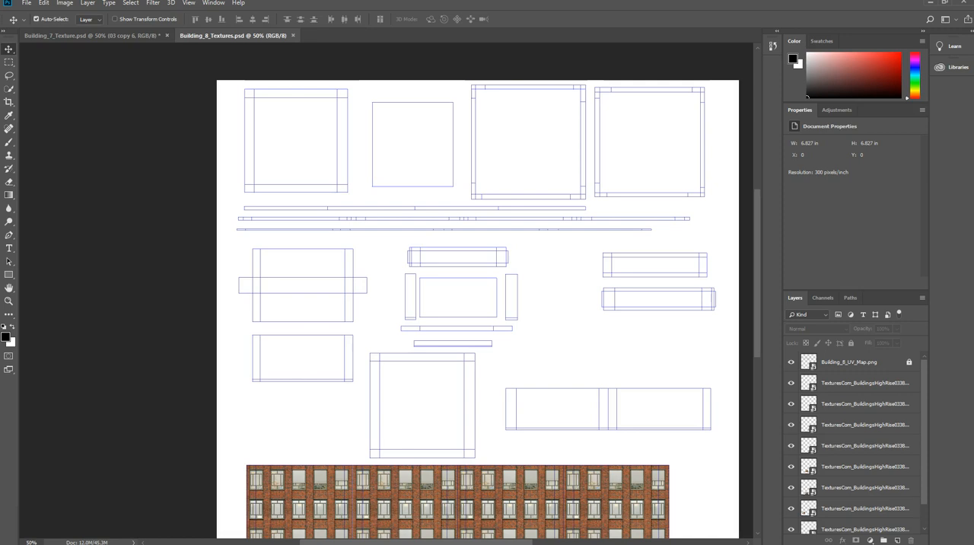
# Place the TexturesCom_Shops0010_M storefront image, scale it onto the small shell below the cross-shaped one, and move the Building_8_UV_Map.png layer above it.
pyautogui.moveTo(2, 327); pyautogui.dragTo(306, 366)
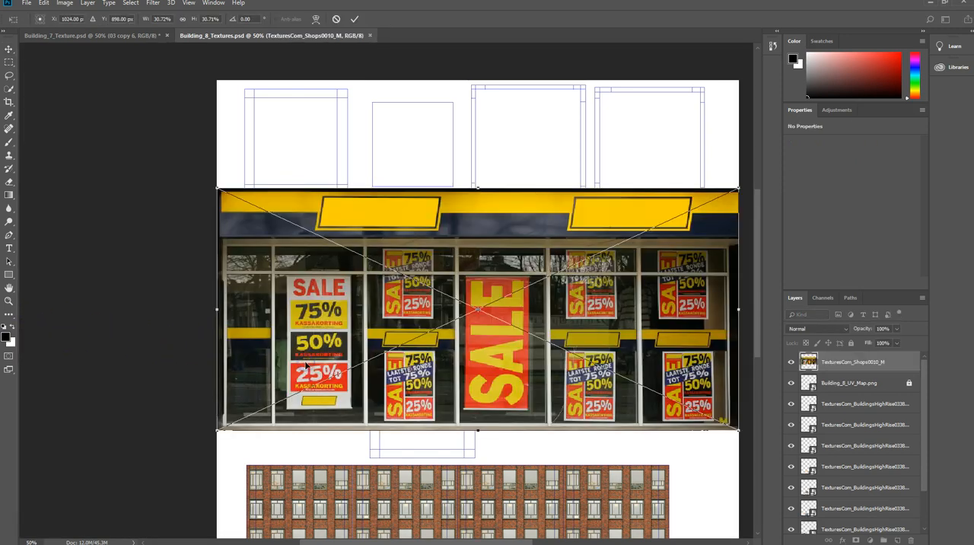
pyautogui.moveTo(739, 188); pyautogui.dragTo(301, 376)
pyautogui.moveTo(248, 399); pyautogui.dragTo(348, 354)
pyautogui.click(304, 370)
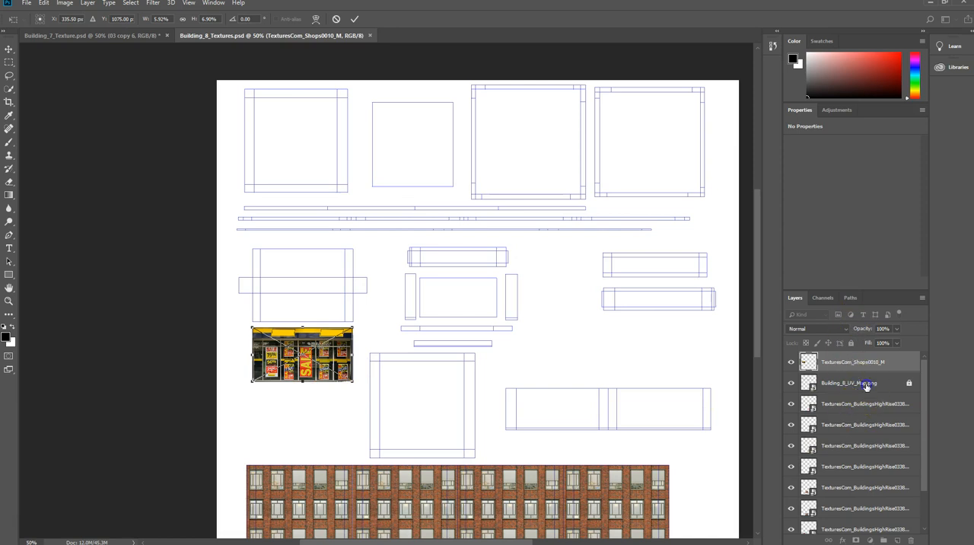
pyautogui.click(467, 361)
pyautogui.press('Return')
pyautogui.moveTo(871, 382); pyautogui.dragTo(865, 355)
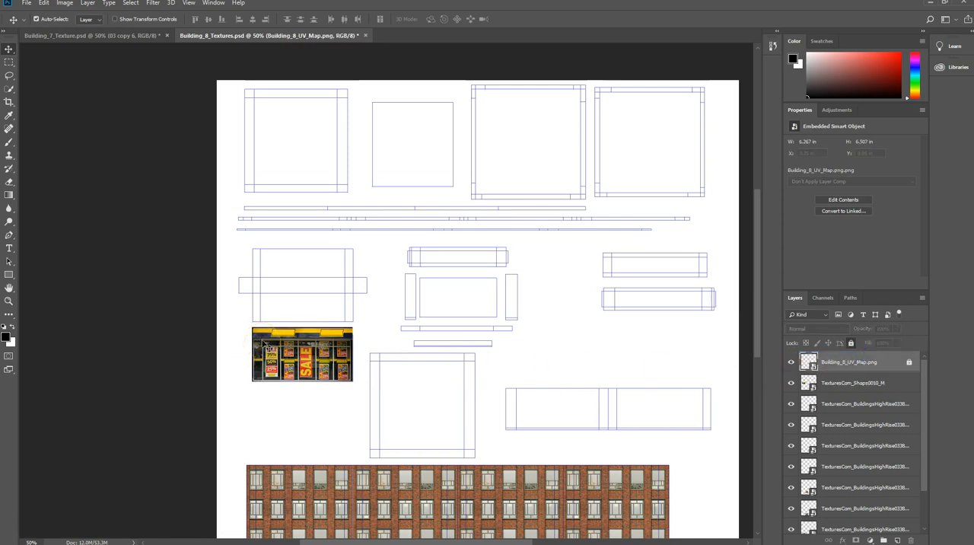
# Align the storefront image with the shell's lower edge and stretch it upward to a height of about 0.793 in.
pyautogui.keyDown('alt'); pyautogui.scroll(4, 265, 346); pyautogui.keyUp('alt')
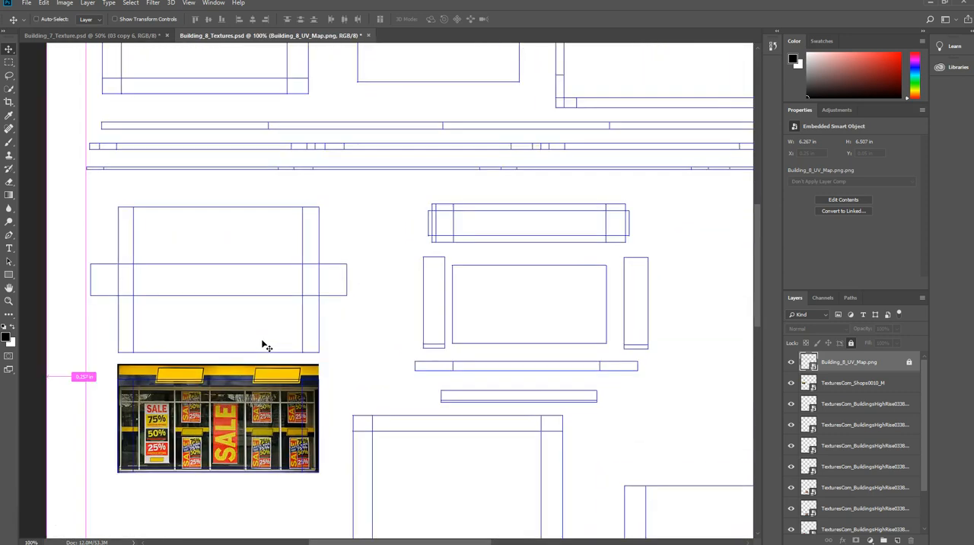
pyautogui.scroll(-5, 282, 379)
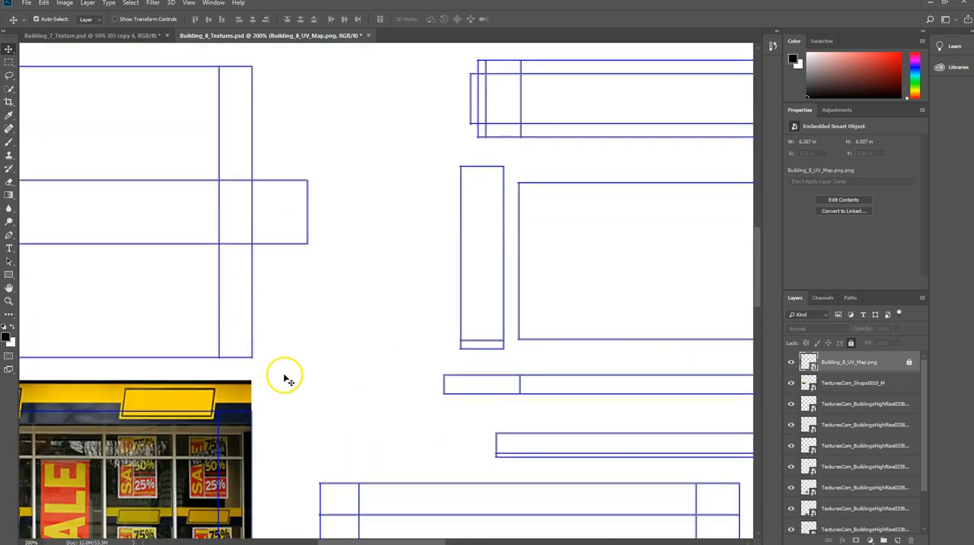
pyautogui.moveTo(417, 542); pyautogui.dragTo(370, 530)
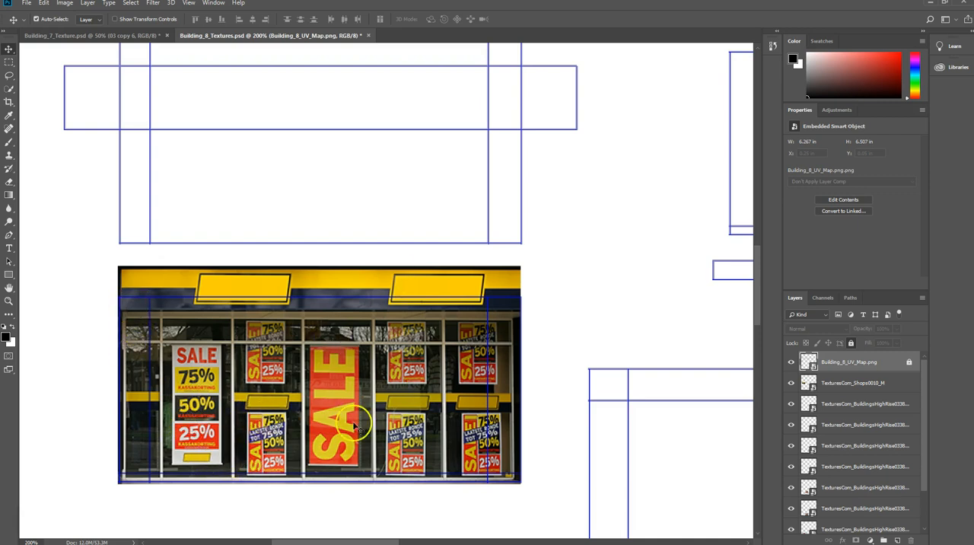
pyautogui.press('ctrl')
pyautogui.keyDown('ctrl'); pyautogui.click(327, 293); pyautogui.keyUp('ctrl')
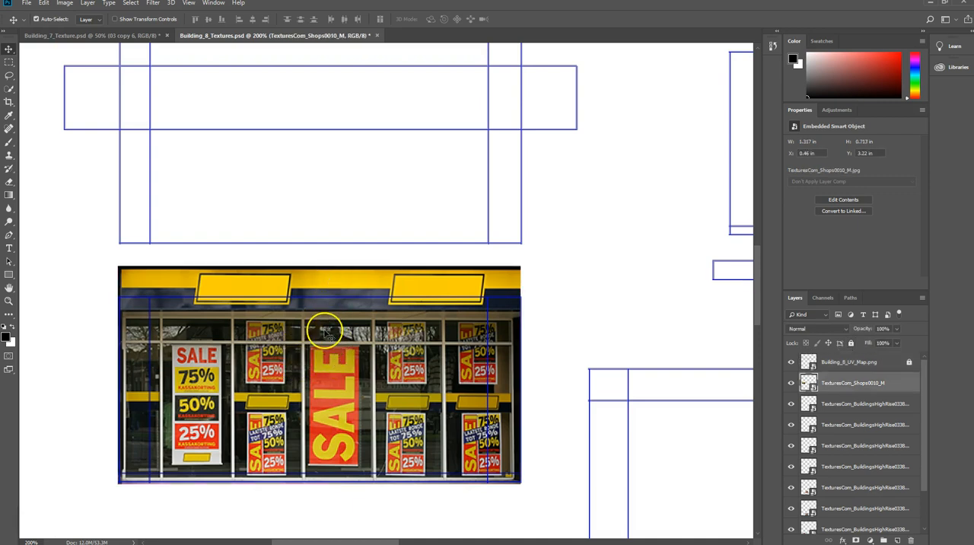
pyautogui.hotkey('ctrl', 't')
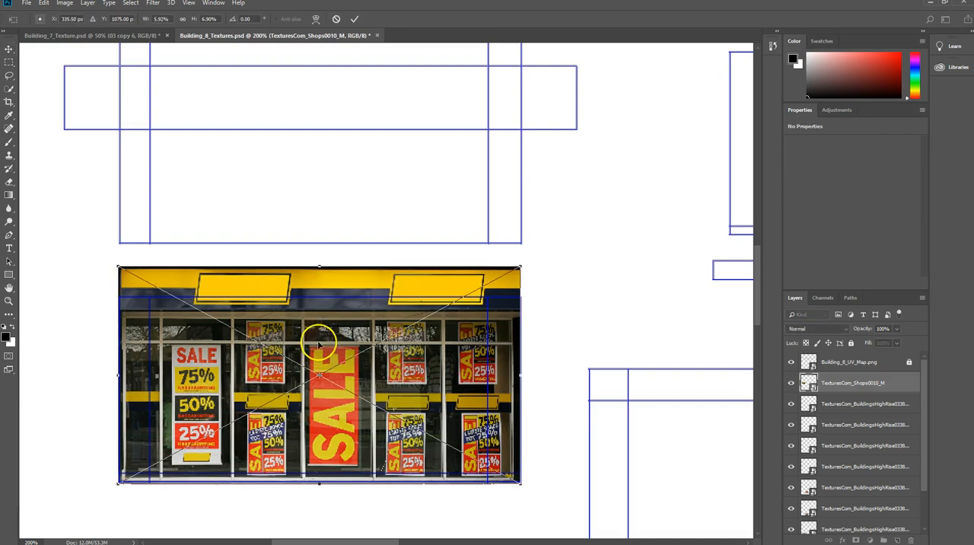
pyautogui.moveTo(319, 343); pyautogui.dragTo(319, 341)
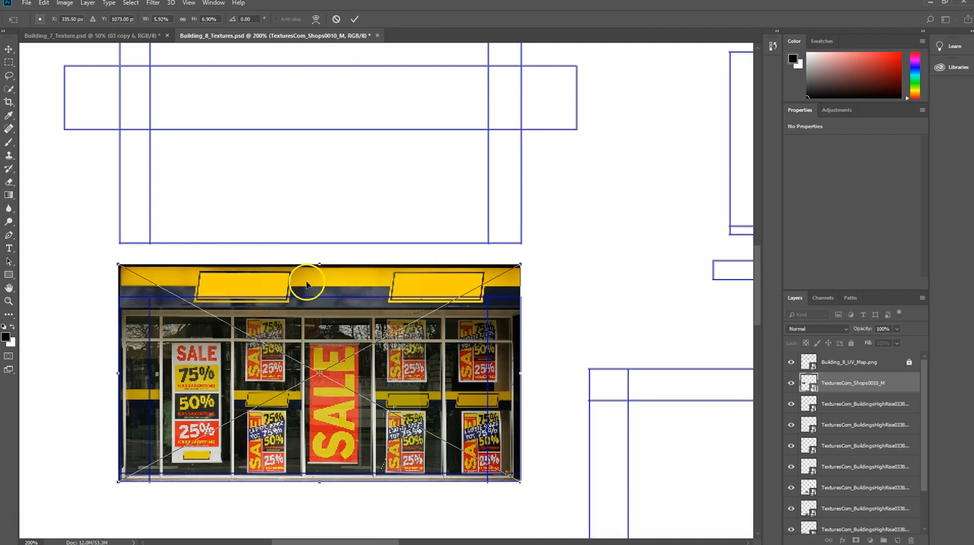
pyautogui.moveTo(319, 264); pyautogui.dragTo(318, 250)
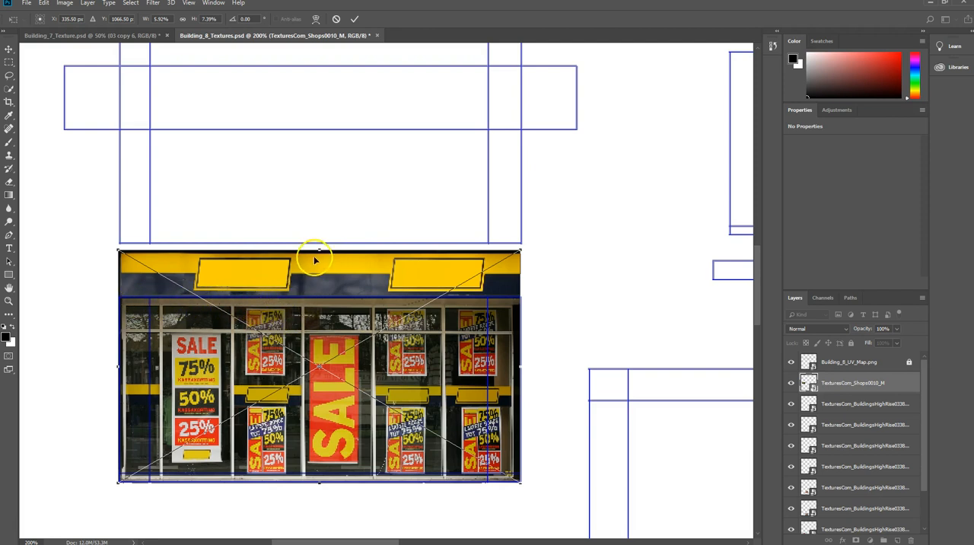
pyautogui.moveTo(319, 250); pyautogui.dragTo(320, 241)
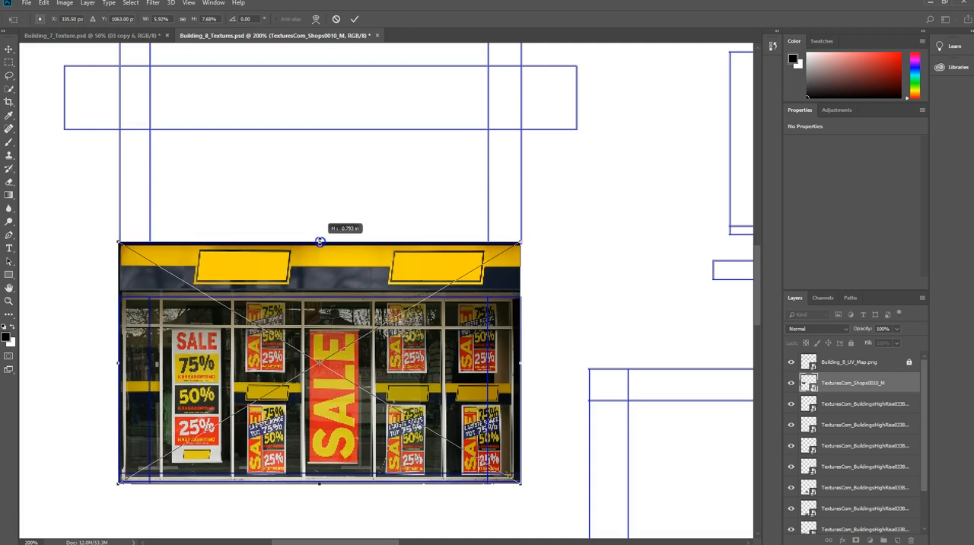
pyautogui.moveTo(320, 241); pyautogui.dragTo(320, 240)
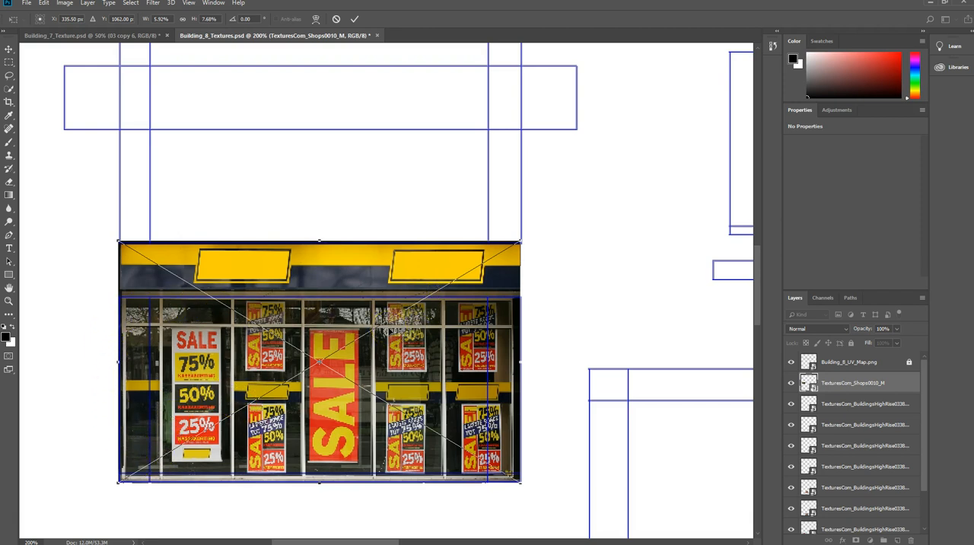
pyautogui.press('Return')
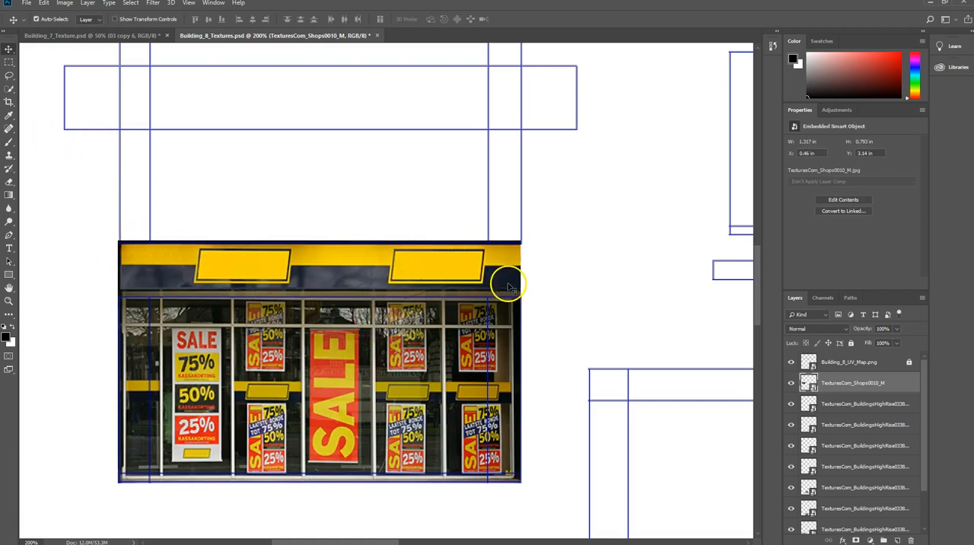
# Rasterize the storefront layer and erase the yellow sign band that extends above the shell's upper line.
pyautogui.click(9, 184)
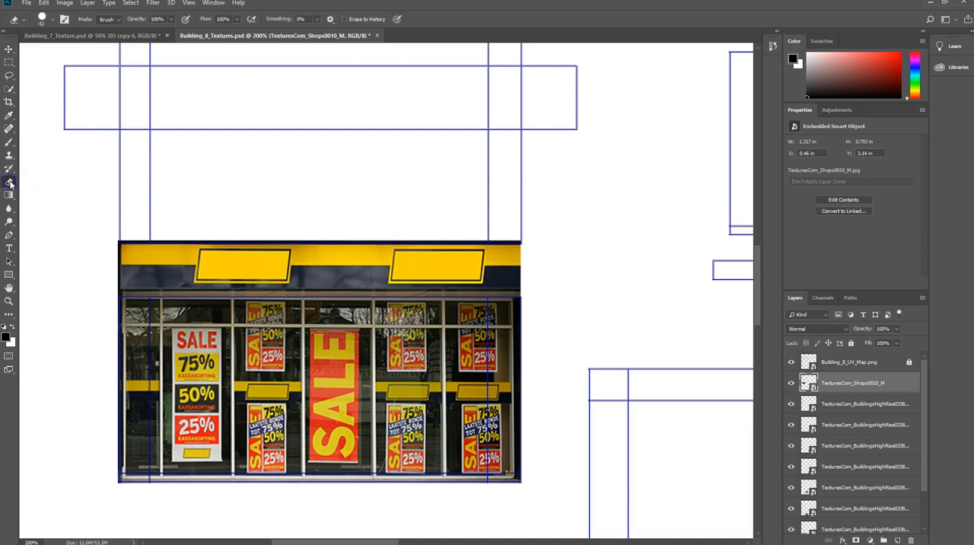
pyautogui.click(221, 264)
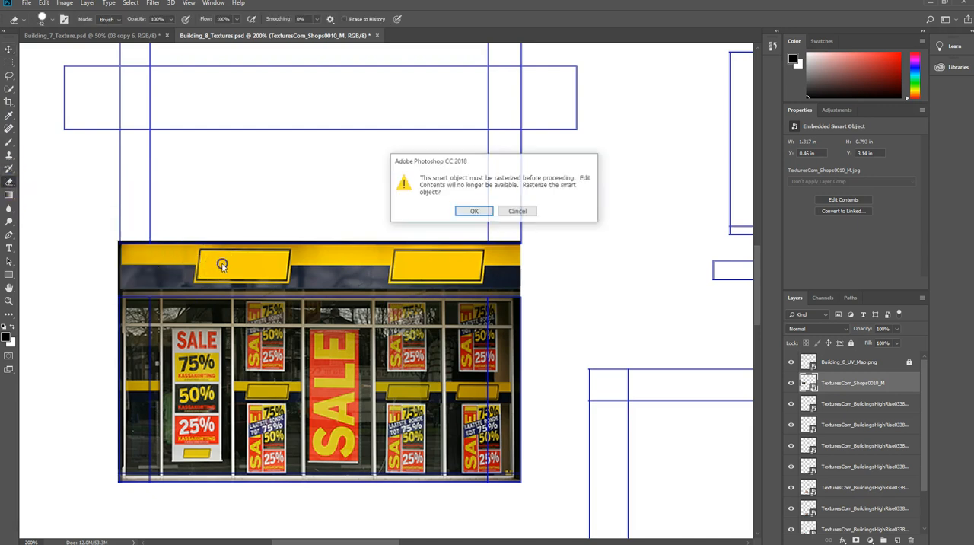
pyautogui.click(469, 211)
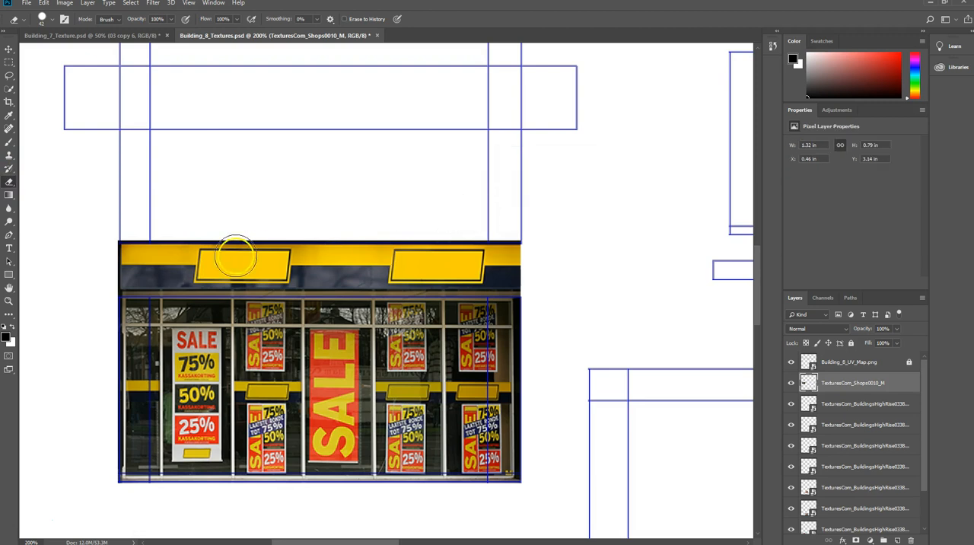
pyautogui.moveTo(96, 242)
pyautogui.mouseDown()
pyautogui.moveTo(113, 235)
pyautogui.moveTo(137, 266)
pyautogui.moveTo(140, 244)
pyautogui.moveTo(317, 241)
pyautogui.moveTo(511, 248)
pyautogui.moveTo(513, 266)
pyautogui.moveTo(385, 259)
pyautogui.moveTo(355, 267)
pyautogui.moveTo(385, 259)
pyautogui.moveTo(304, 256)
pyautogui.moveTo(406, 261)
pyautogui.moveTo(261, 252)
pyautogui.moveTo(181, 263)
pyautogui.moveTo(539, 268)
pyautogui.moveTo(175, 242)
pyautogui.moveTo(72, 292)
pyautogui.mouseUp()
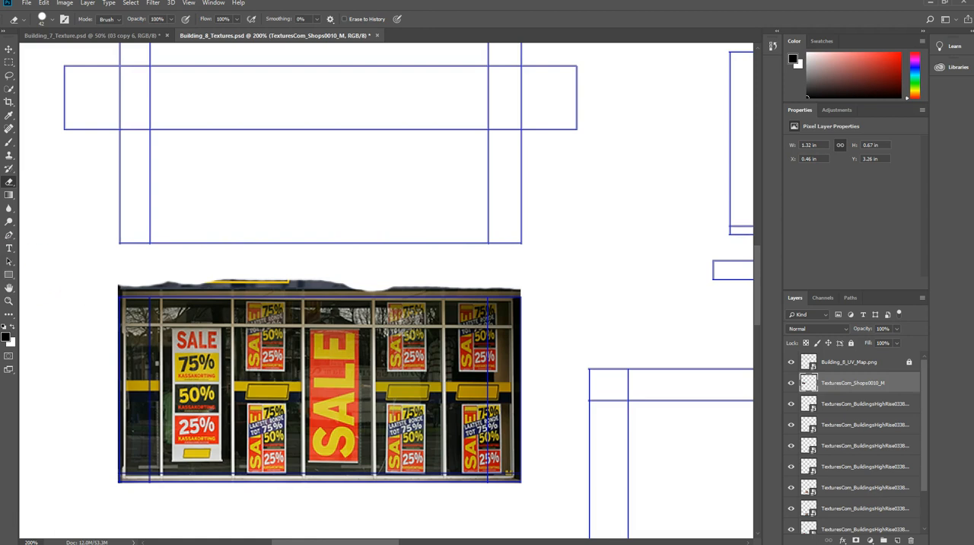
pyautogui.click(9, 48)
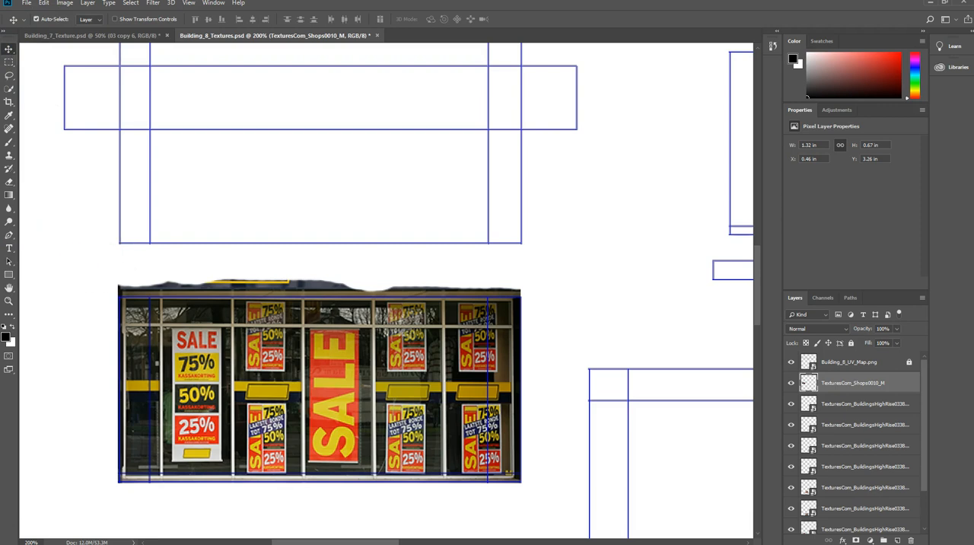
# Place a second TexturesCom_Shops0010_M image and scale it to about 11.3% over the cross-shaped shell.
pyautogui.moveTo(0, 174); pyautogui.dragTo(288, 177)
pyautogui.scroll(-2, 415, 224)
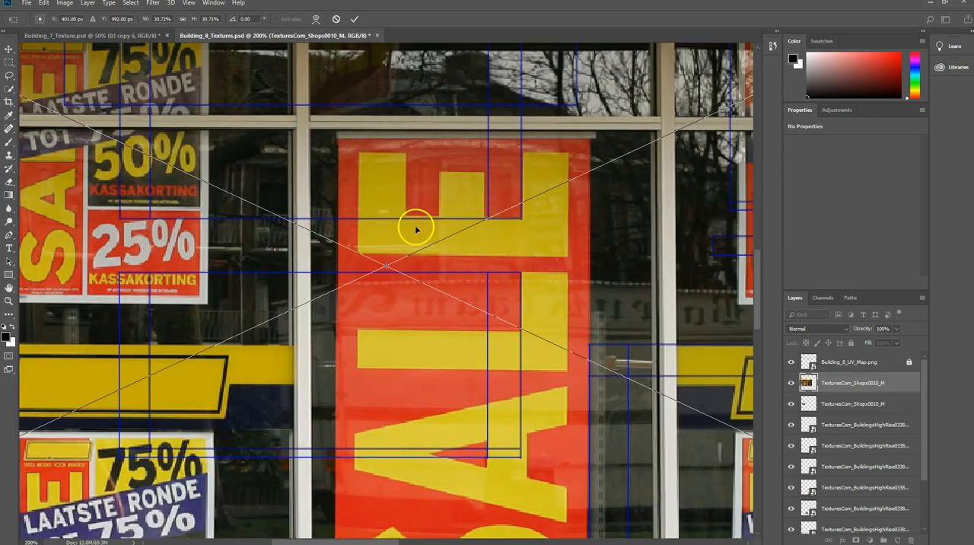
pyautogui.hotkey('ctrl', '-')
pyautogui.hotkey('ctrl', '-')
pyautogui.hotkey('ctrl', '-')
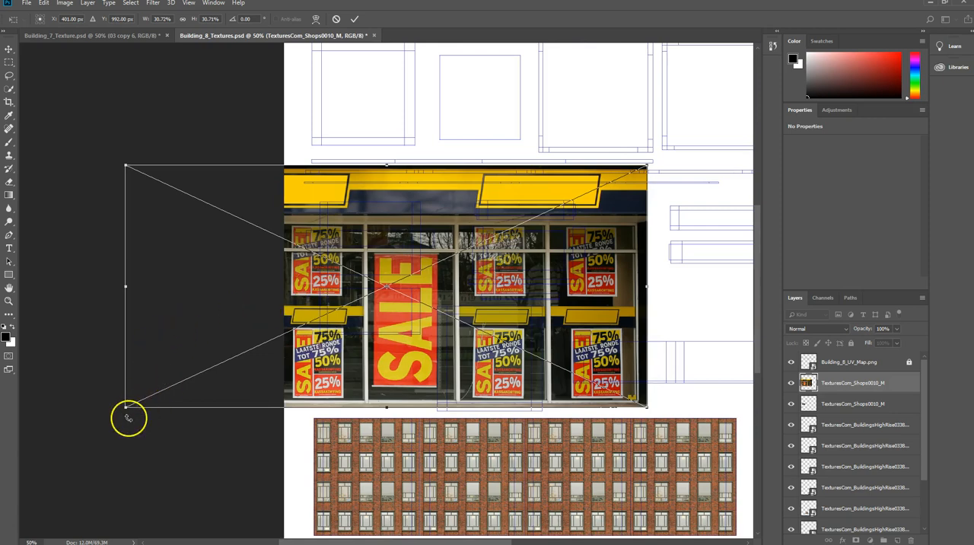
pyautogui.moveTo(127, 408); pyautogui.dragTo(447, 258)
pyautogui.moveTo(542, 227); pyautogui.dragTo(397, 294)
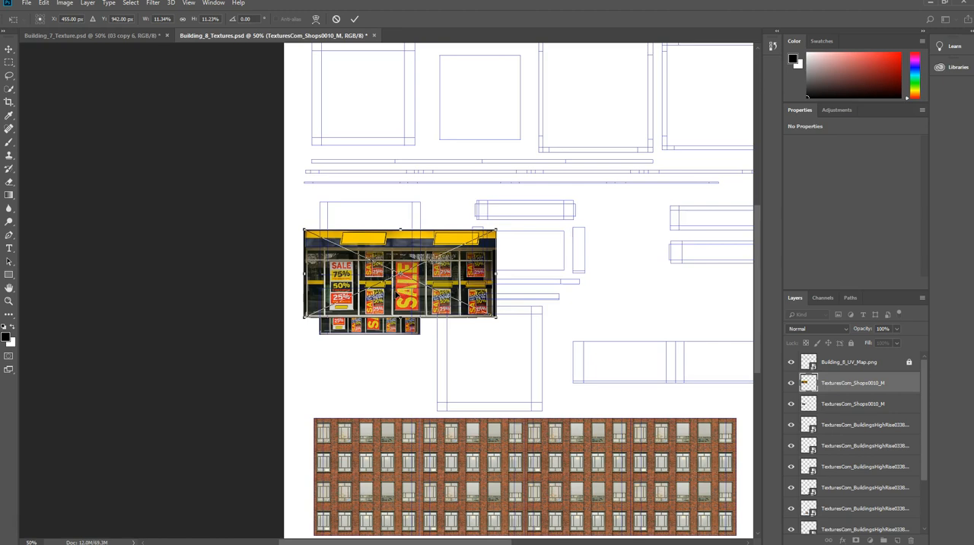
# Shorten the second storefront image to 9.94% height and align its sign band with the start of the long horizontal strip shell.
pyautogui.keyDown('alt'); pyautogui.scroll(3, 397, 295); pyautogui.keyUp('alt')
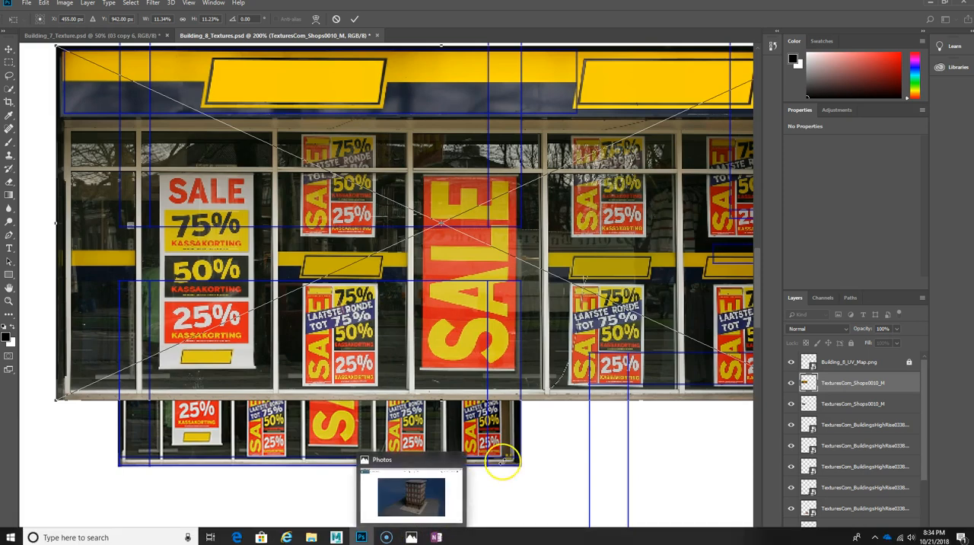
pyautogui.scroll(2, 499, 445)
pyautogui.scroll(2, 499, 440)
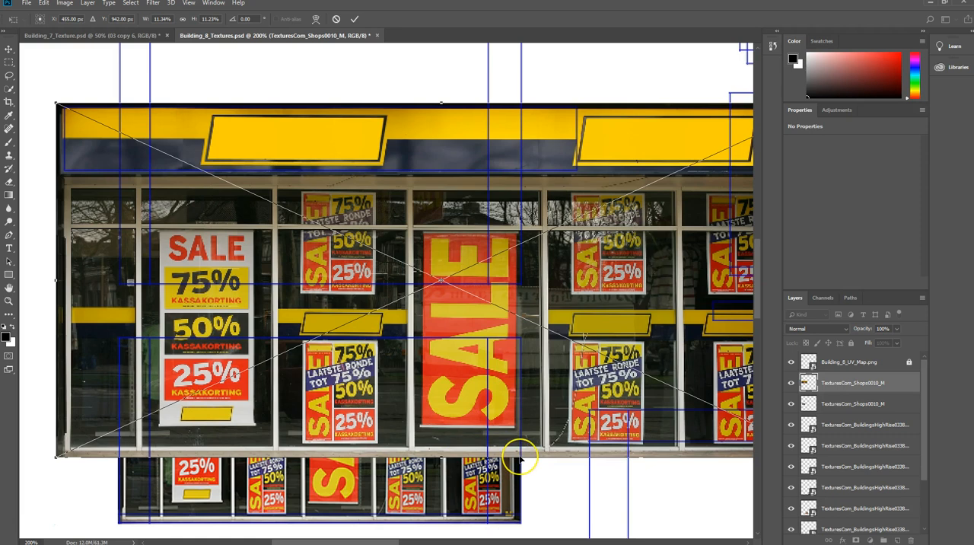
pyautogui.moveTo(521, 457)
pyautogui.mouseDown()
pyautogui.moveTo(510, 448)
pyautogui.moveTo(518, 462)
pyautogui.mouseUp()
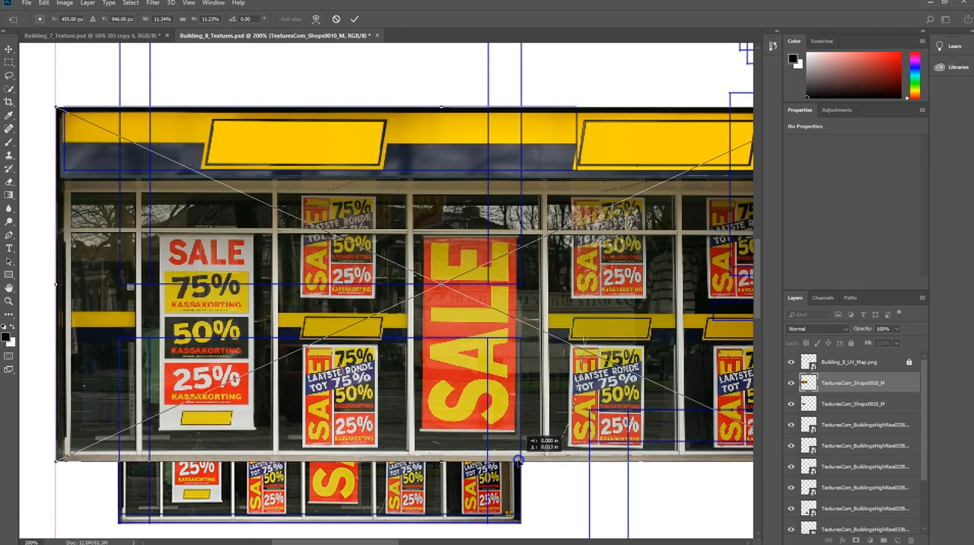
pyautogui.scroll(-2, 533, 456)
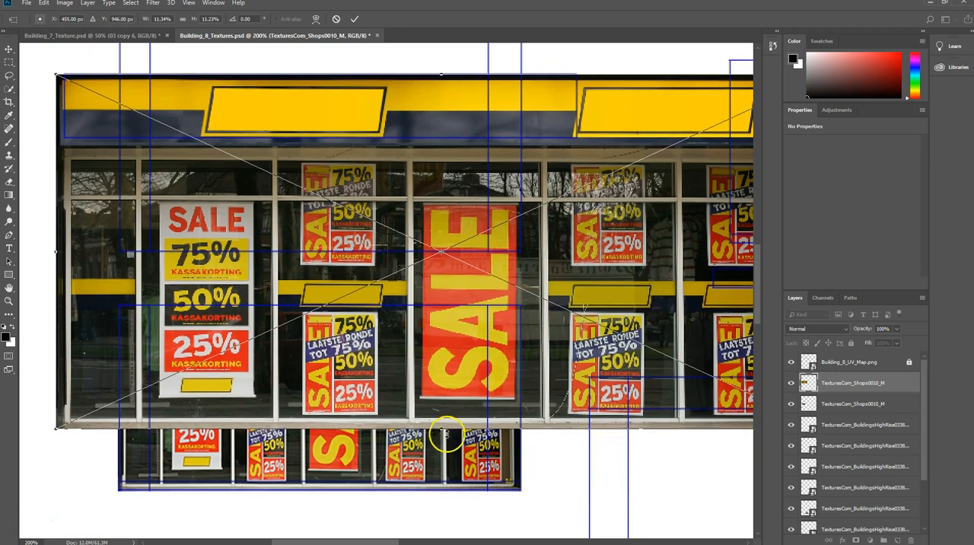
pyautogui.moveTo(443, 431); pyautogui.dragTo(441, 386)
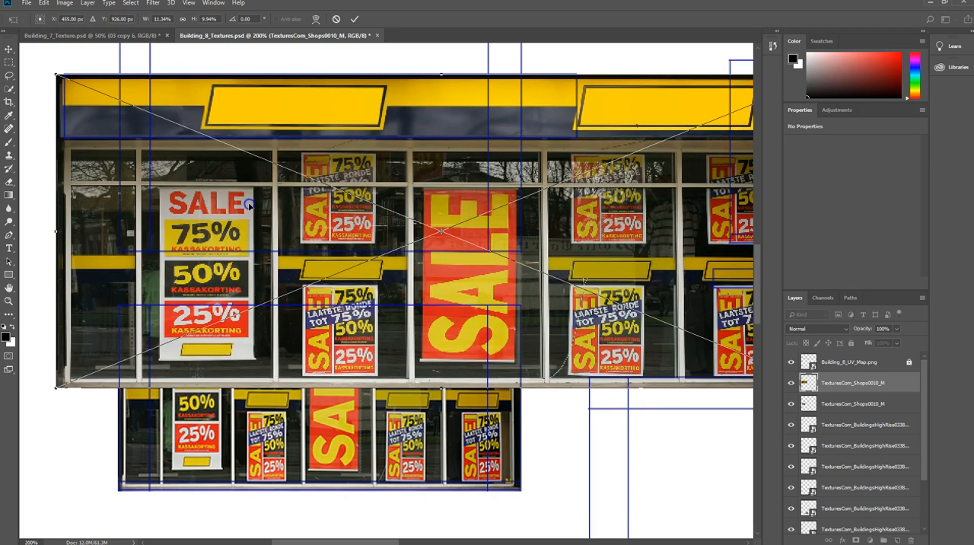
pyautogui.moveTo(258, 205)
pyautogui.mouseDown()
pyautogui.moveTo(267, 204)
pyautogui.moveTo(254, 198)
pyautogui.mouseUp()
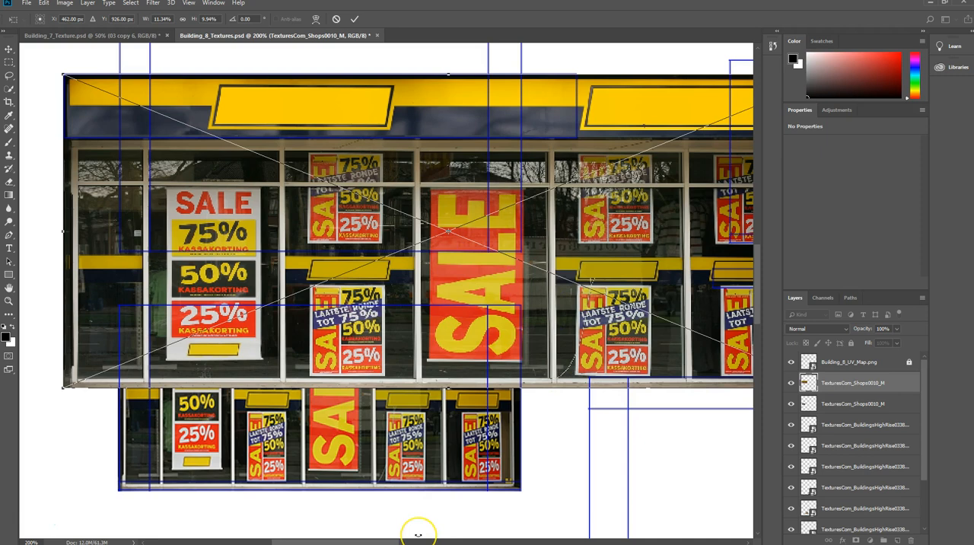
# Narrow the second storefront image to 7.59% width so its sign band spans the horizontal strip shell, and apply the transformation.
pyautogui.hotkey('ctrl', '-')
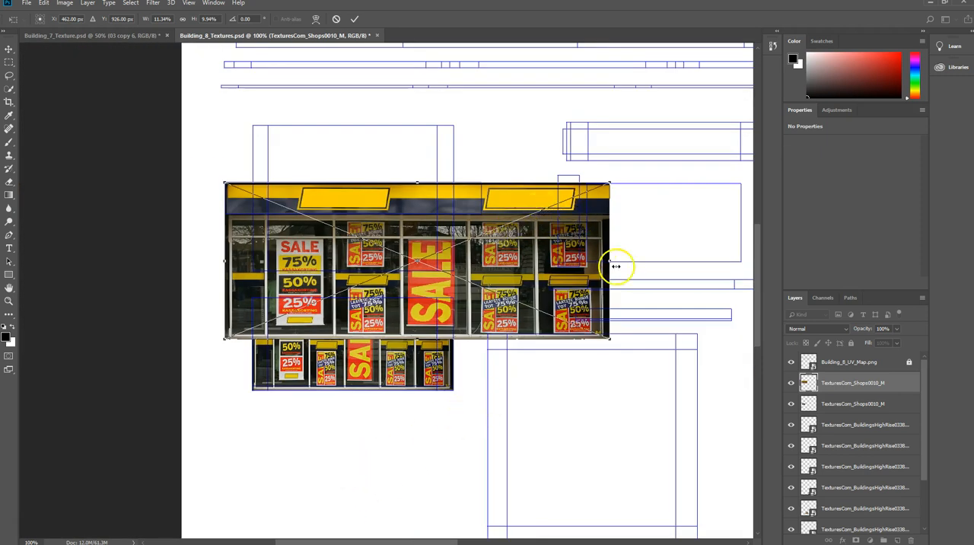
pyautogui.moveTo(608, 260); pyautogui.dragTo(482, 253)
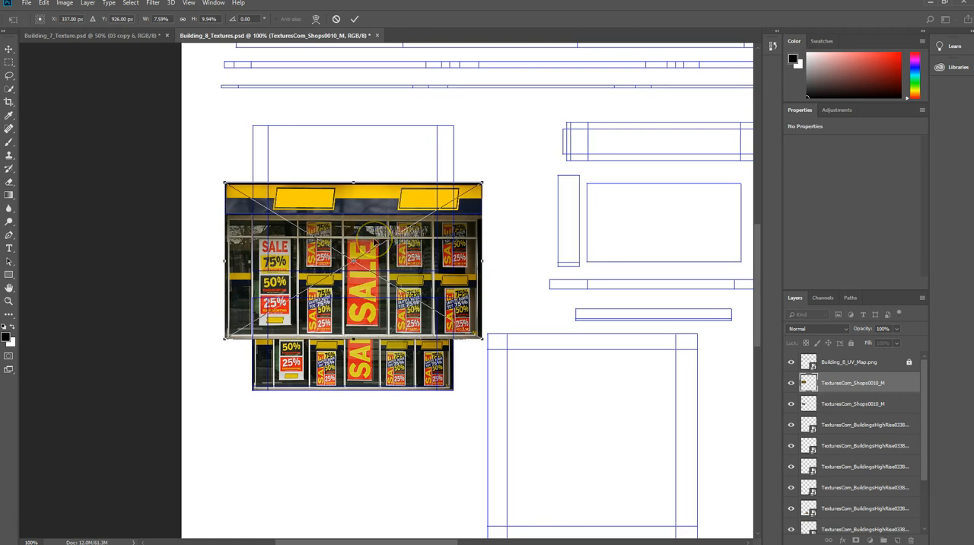
pyautogui.keyDown('alt'); pyautogui.scroll(3, 374, 242); pyautogui.keyUp('alt')
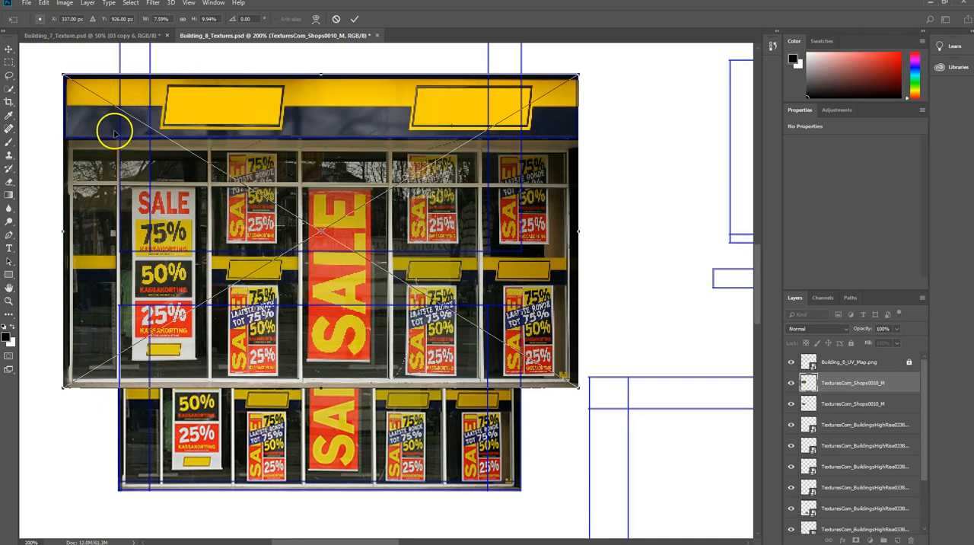
pyautogui.press('Return')
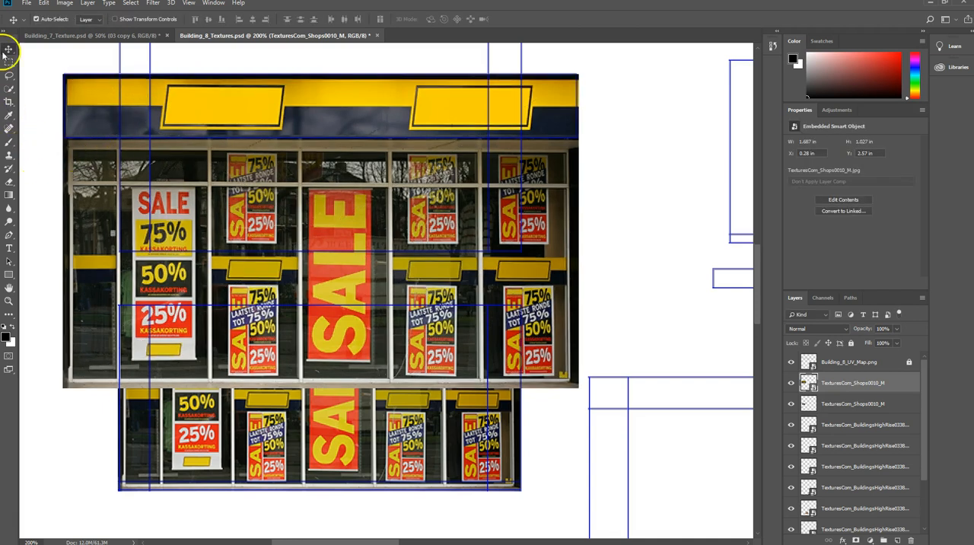
# Rasterize the second storefront layer, erase its lower windows where they overlap the storefront below, and save the texture document.
pyautogui.click(9, 184)
pyautogui.click(71, 350)
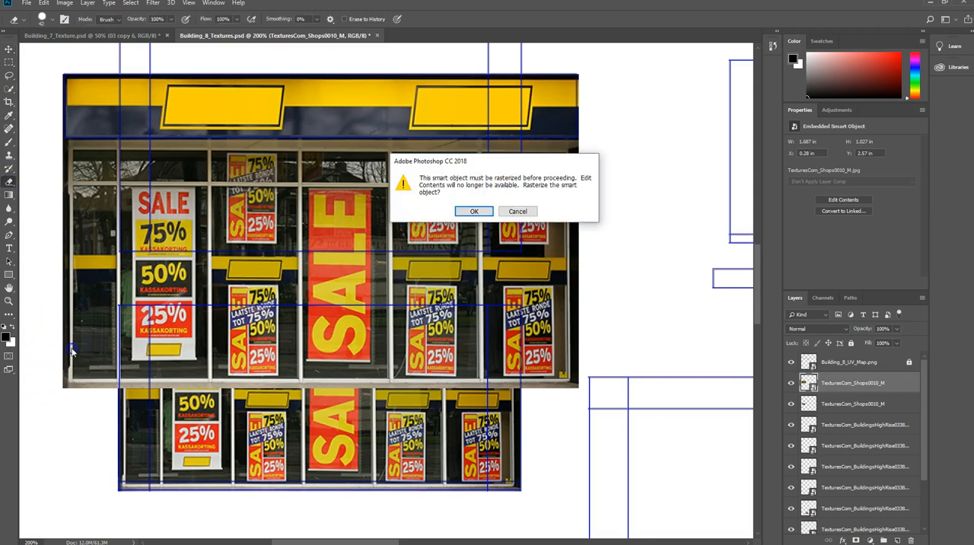
pyautogui.click(476, 211)
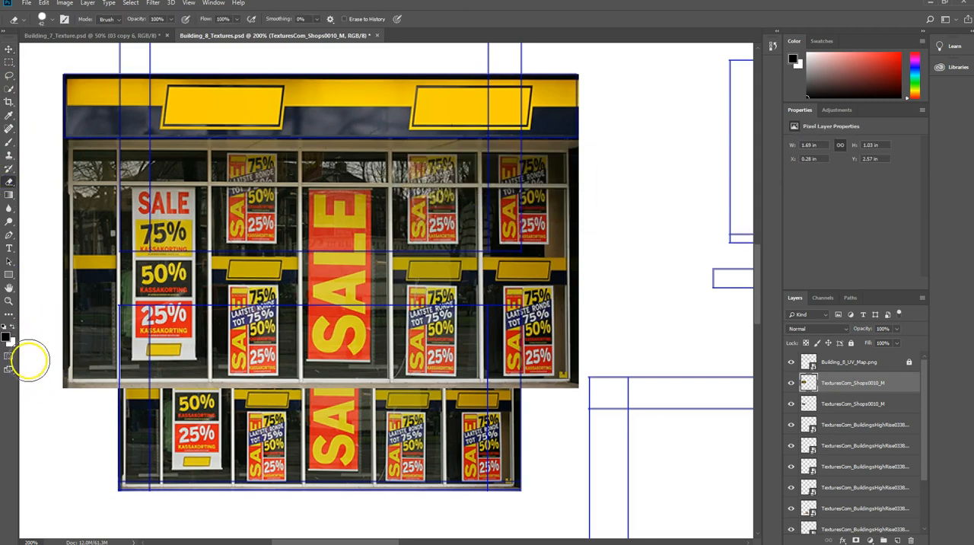
pyautogui.moveTo(33, 370)
pyautogui.mouseDown()
pyautogui.moveTo(629, 374)
pyautogui.moveTo(347, 326)
pyautogui.moveTo(114, 325)
pyautogui.moveTo(119, 350)
pyautogui.moveTo(229, 323)
pyautogui.moveTo(44, 333)
pyautogui.moveTo(333, 285)
pyautogui.moveTo(606, 276)
pyautogui.moveTo(524, 320)
pyautogui.moveTo(552, 305)
pyautogui.moveTo(77, 263)
pyautogui.mouseUp()
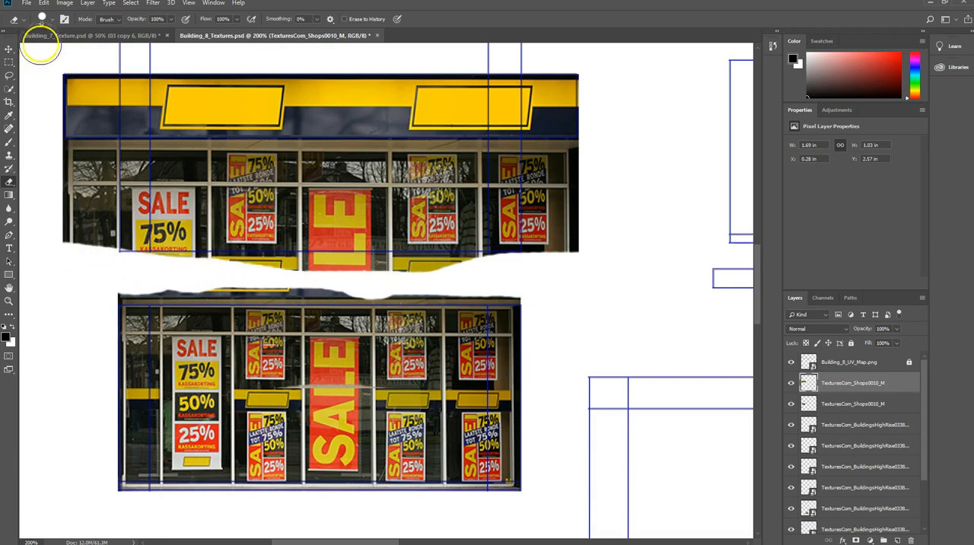
pyautogui.click(27, 4)
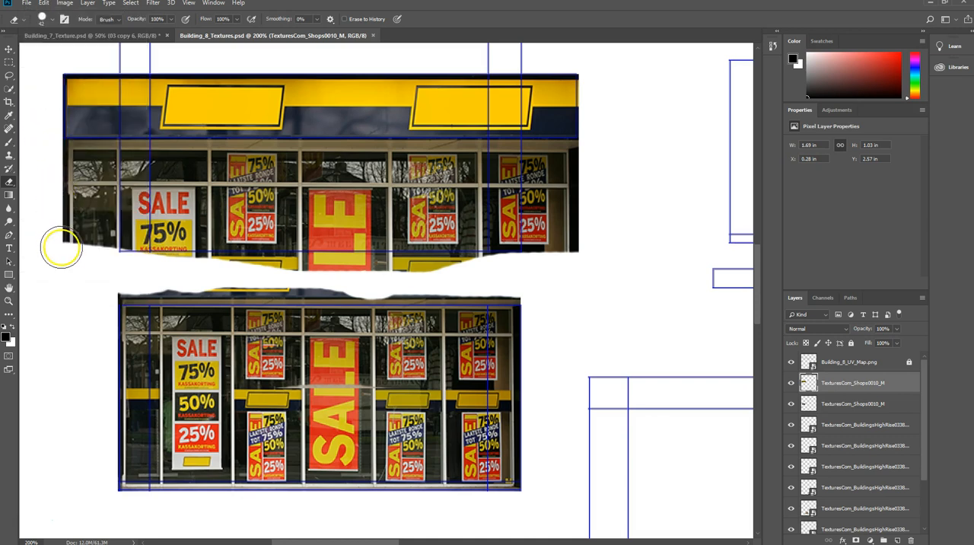
# Erase the remaining shop windows beneath the yellow sign band on the second storefront layer and save the texture document.
pyautogui.moveTo(57, 243)
pyautogui.mouseDown()
pyautogui.moveTo(141, 236)
pyautogui.moveTo(459, 256)
pyautogui.moveTo(592, 235)
pyautogui.moveTo(267, 226)
pyautogui.moveTo(109, 211)
pyautogui.moveTo(63, 187)
pyautogui.moveTo(70, 163)
pyautogui.moveTo(507, 163)
pyautogui.moveTo(579, 174)
pyautogui.moveTo(496, 202)
pyautogui.moveTo(340, 206)
pyautogui.moveTo(77, 189)
pyautogui.mouseUp()
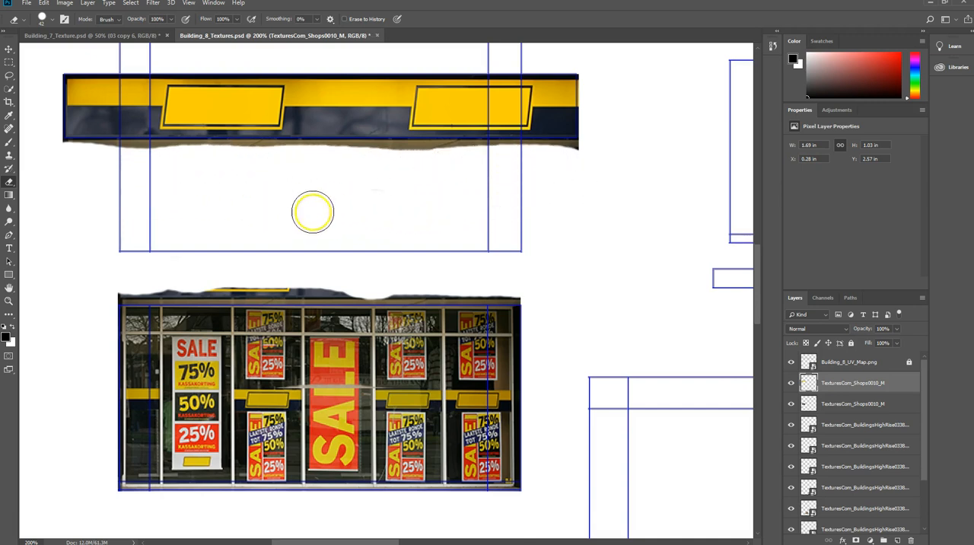
pyautogui.scroll(3, 329, 215)
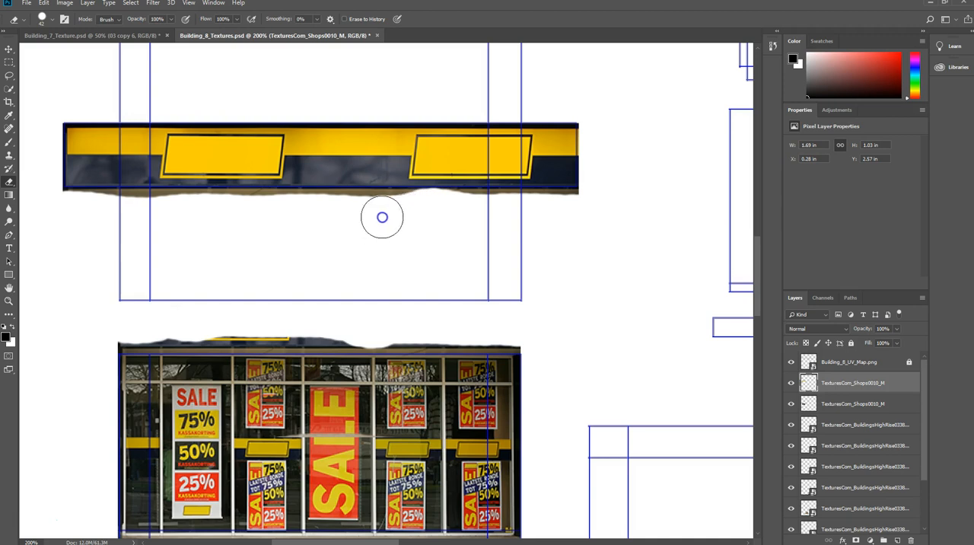
pyautogui.scroll(1, 288, 267)
pyautogui.scroll(1, 292, 264)
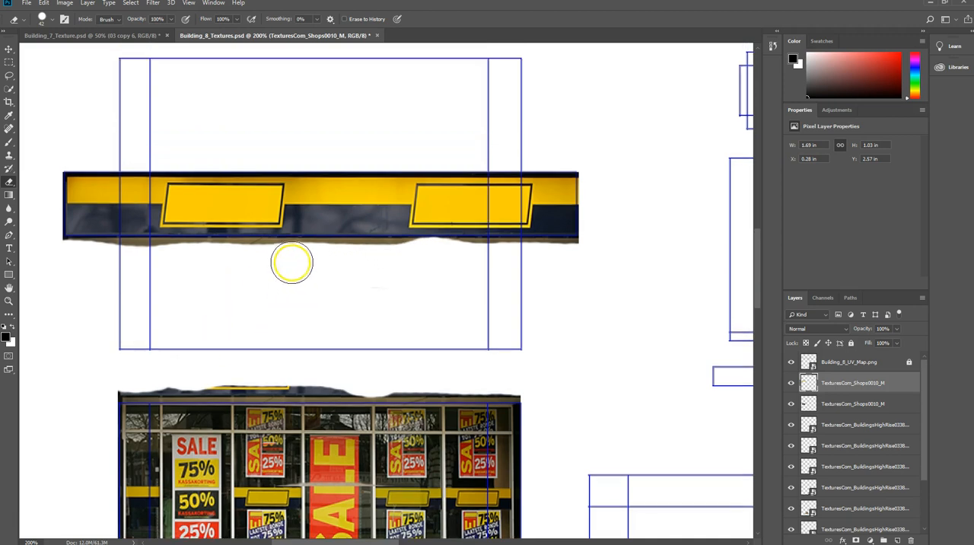
pyautogui.scroll(-1, 282, 271)
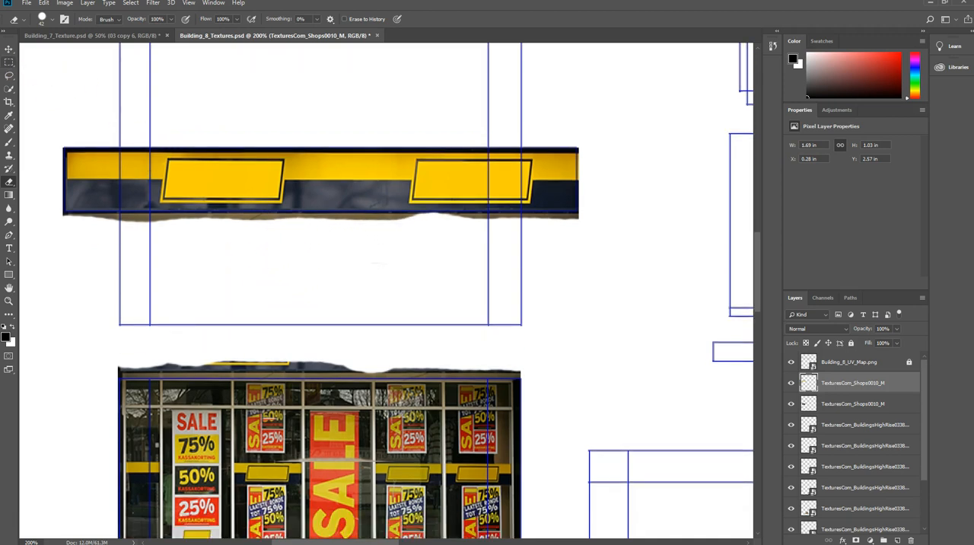
pyautogui.click(26, 5)
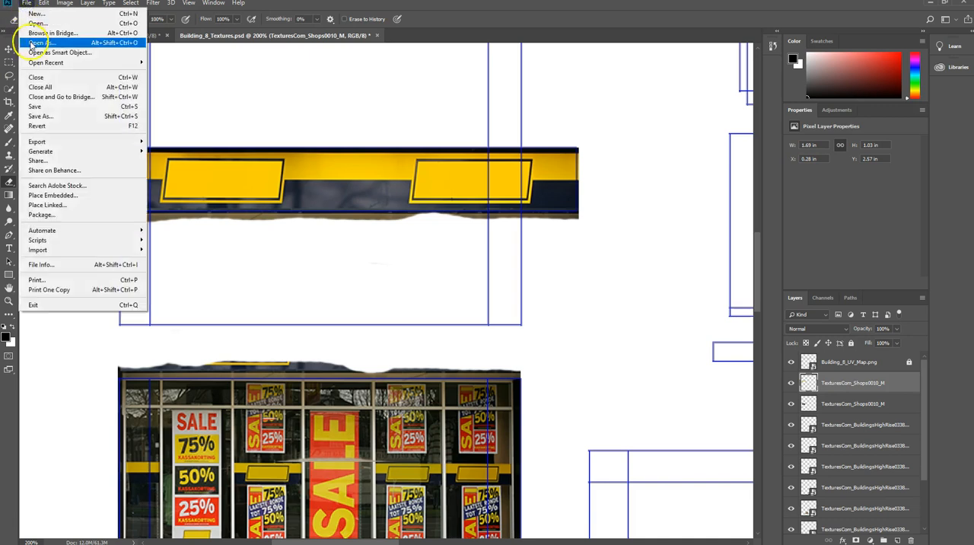
pyautogui.click(44, 111)
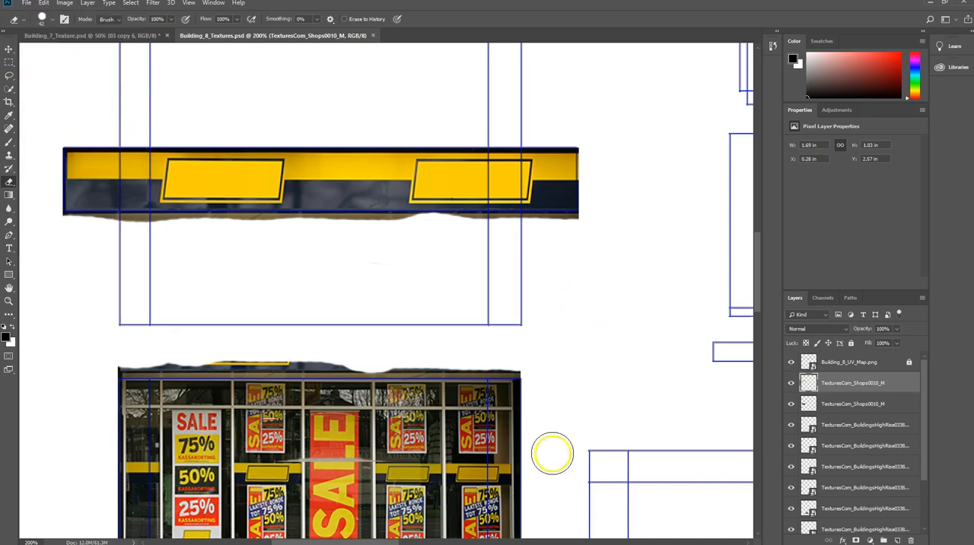
# Switch to Maya, inspect the storefront and sign band on the building's ground floor, and save the Building_8 scene.
pyautogui.moveTo(468, 536)
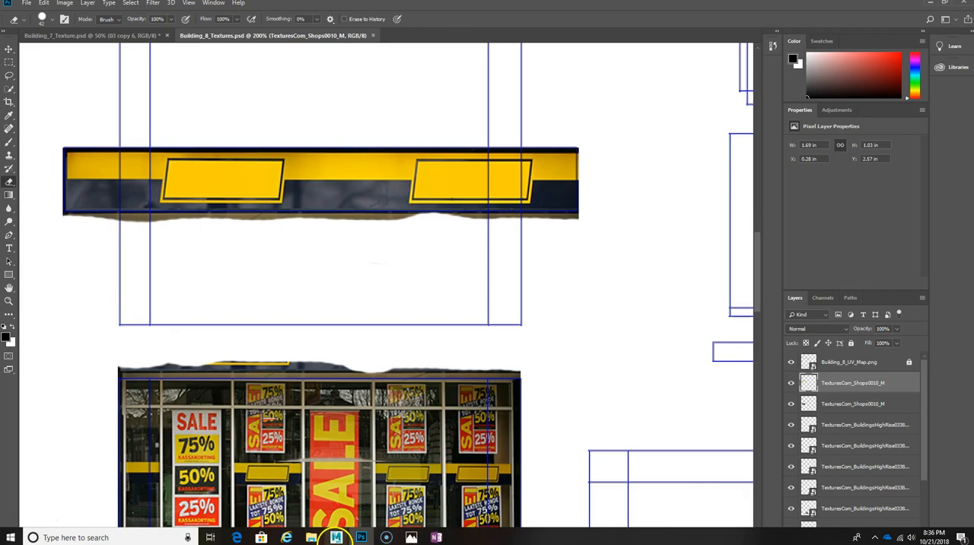
pyautogui.moveTo(335, 537)
pyautogui.click(358, 507)
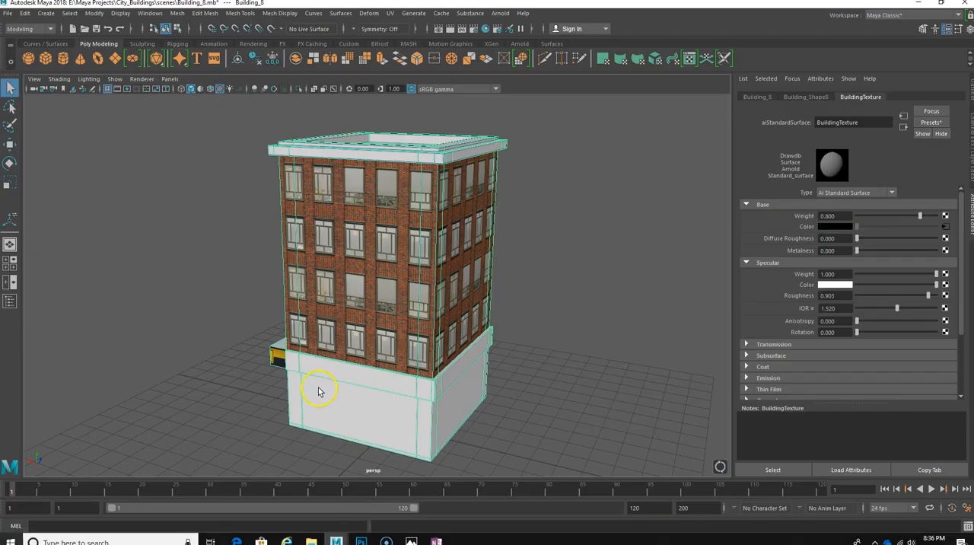
pyautogui.keyDown('alt'); pyautogui.moveTo(294, 394); pyautogui.dragTo(419, 378); pyautogui.keyUp('alt')
pyautogui.keyDown('alt'); pyautogui.moveTo(420, 376); pyautogui.dragTo(424, 376, button='middle'); pyautogui.keyUp('alt')
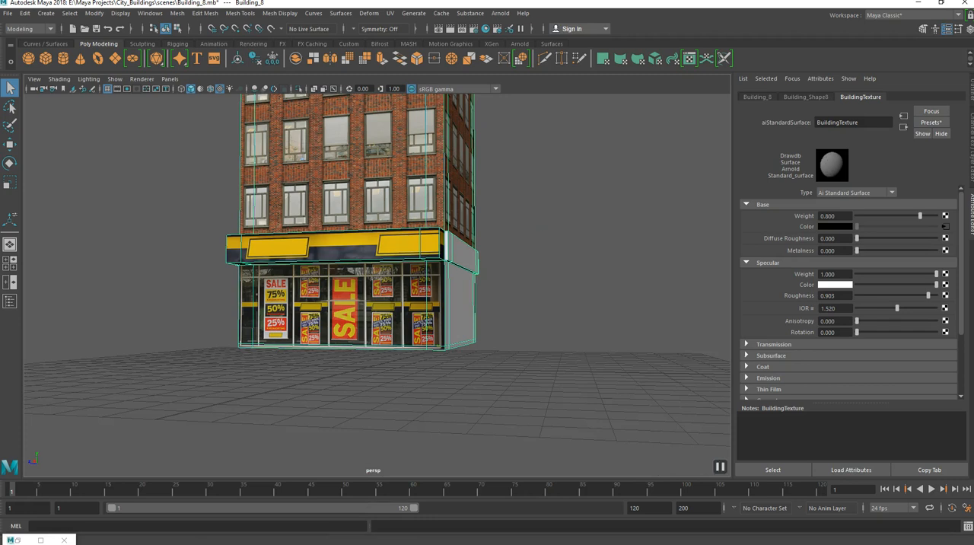
pyautogui.click(8, 14)
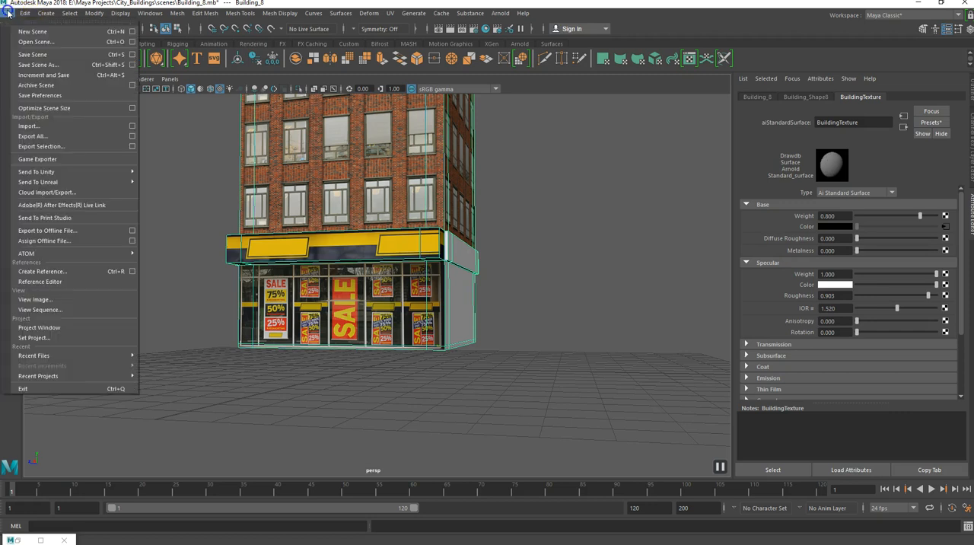
pyautogui.click(23, 52)
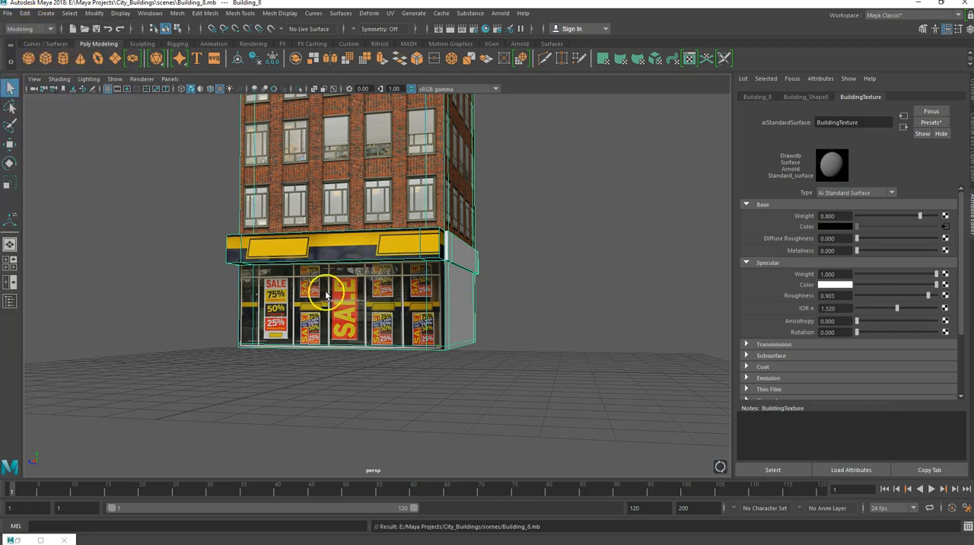
pyautogui.keyDown('alt'); pyautogui.moveTo(265, 298); pyautogui.dragTo(328, 319); pyautogui.keyUp('alt')
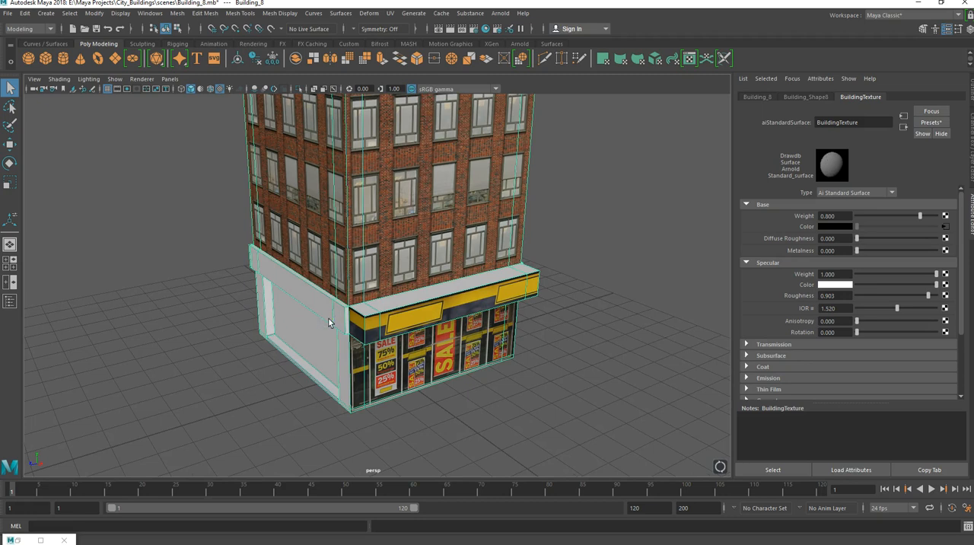
pyautogui.keyDown('alt'); pyautogui.moveTo(328, 322); pyautogui.dragTo(327, 323); pyautogui.keyUp('alt')
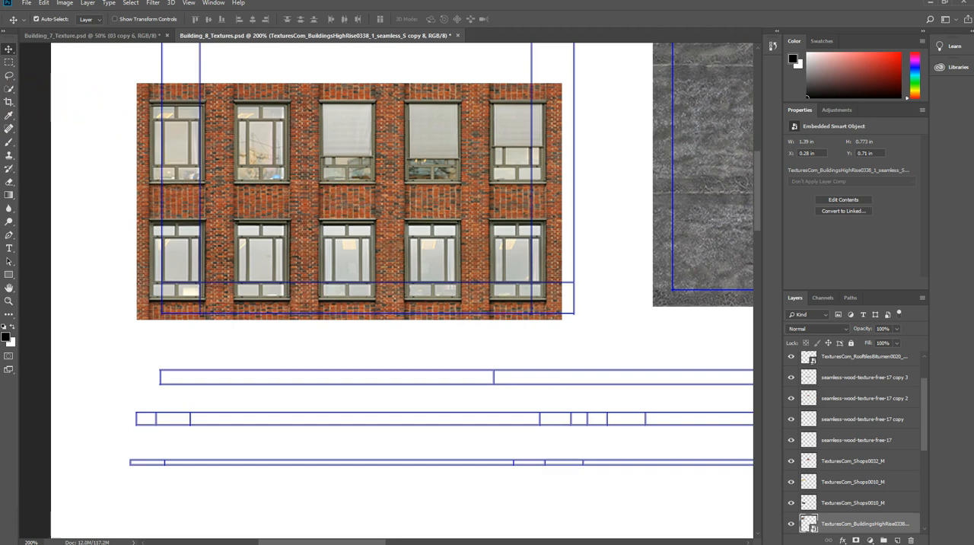
# In Photoshop, rasterize the brick facade copy 8 layer and erase its outer windows, leaving only the middle column.
pyautogui.click(9, 184)
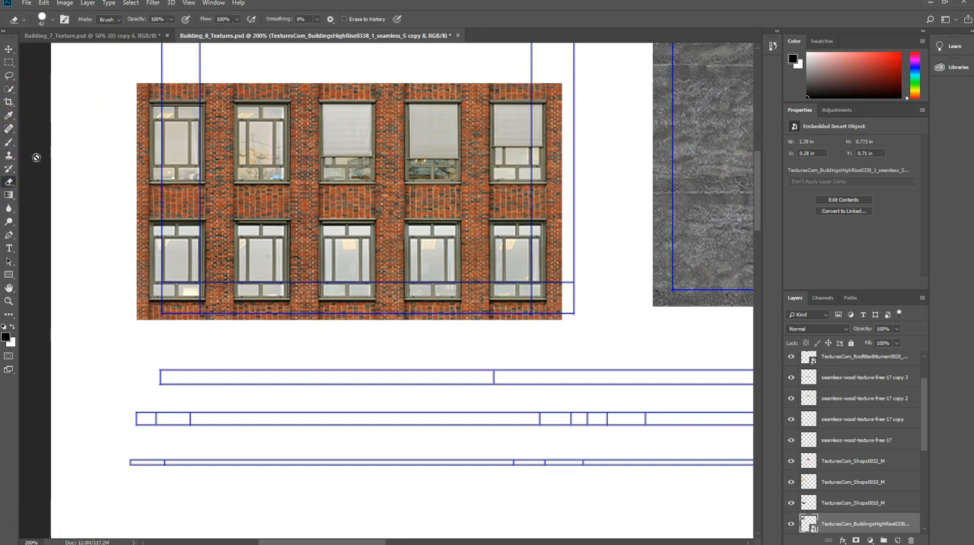
pyautogui.click(141, 87)
pyautogui.click(478, 212)
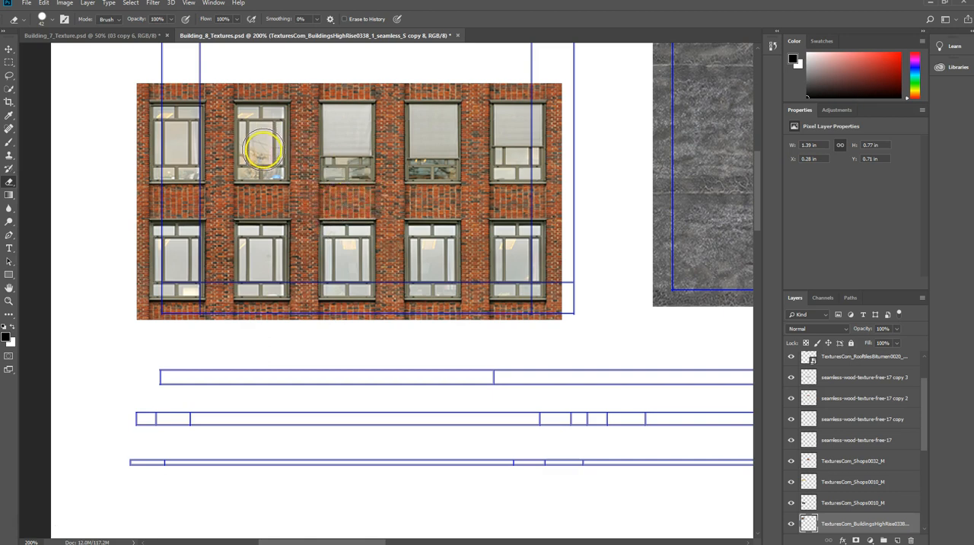
pyautogui.moveTo(120, 85)
pyautogui.mouseDown()
pyautogui.moveTo(572, 102)
pyautogui.moveTo(551, 126)
pyautogui.moveTo(150, 124)
pyautogui.moveTo(135, 302)
pyautogui.moveTo(146, 311)
pyautogui.moveTo(203, 308)
pyautogui.moveTo(156, 289)
pyautogui.moveTo(174, 182)
pyautogui.moveTo(187, 221)
pyautogui.moveTo(198, 220)
pyautogui.moveTo(206, 146)
pyautogui.moveTo(233, 200)
pyautogui.moveTo(224, 297)
pyautogui.moveTo(241, 312)
pyautogui.moveTo(256, 185)
pyautogui.moveTo(279, 135)
pyautogui.moveTo(276, 313)
pyautogui.moveTo(549, 307)
pyautogui.moveTo(555, 145)
pyautogui.moveTo(541, 160)
pyautogui.moveTo(526, 268)
pyautogui.moveTo(513, 243)
pyautogui.moveTo(511, 146)
pyautogui.moveTo(472, 144)
pyautogui.moveTo(474, 283)
pyautogui.moveTo(458, 283)
pyautogui.moveTo(443, 135)
pyautogui.moveTo(421, 142)
pyautogui.moveTo(419, 289)
pyautogui.moveTo(490, 289)
pyautogui.mouseUp()
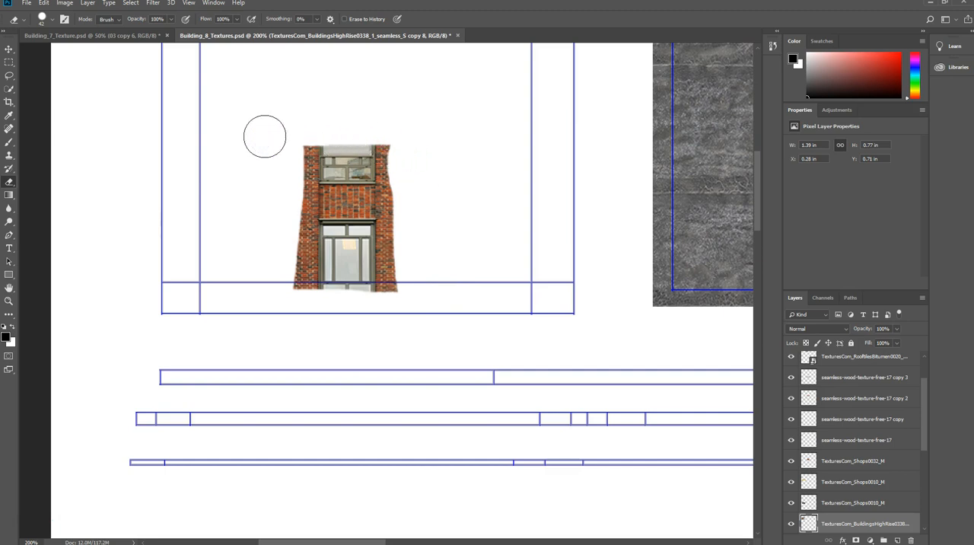
# Erase the facade remnant down to the brick panel between the two middle windows and save the texture document.
pyautogui.click(269, 248)
pyautogui.moveTo(269, 247)
pyautogui.mouseDown()
pyautogui.moveTo(390, 257)
pyautogui.moveTo(406, 157)
pyautogui.mouseUp()
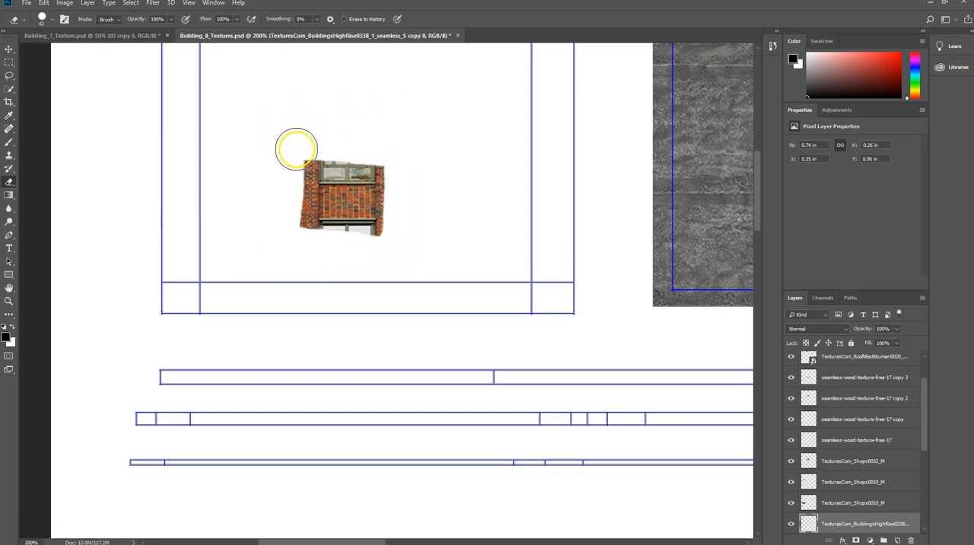
pyautogui.moveTo(286, 163); pyautogui.dragTo(373, 150)
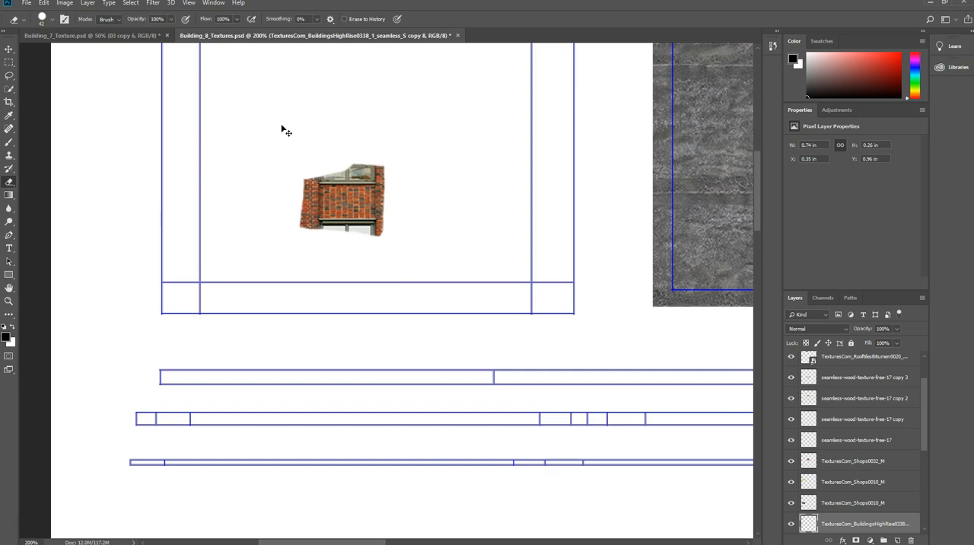
pyautogui.hotkey('ctrl', '+')
pyautogui.hotkey('ctrl', '+')
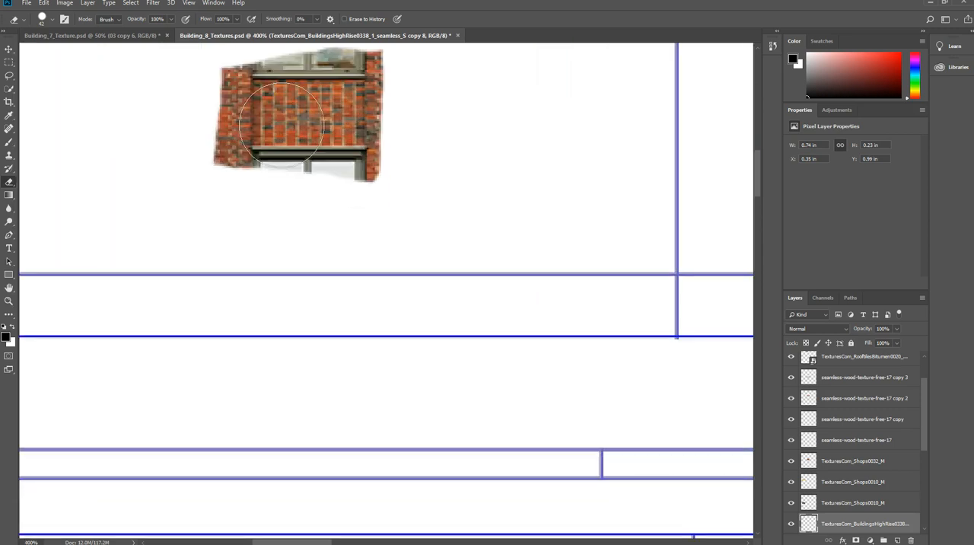
pyautogui.click(28, 3)
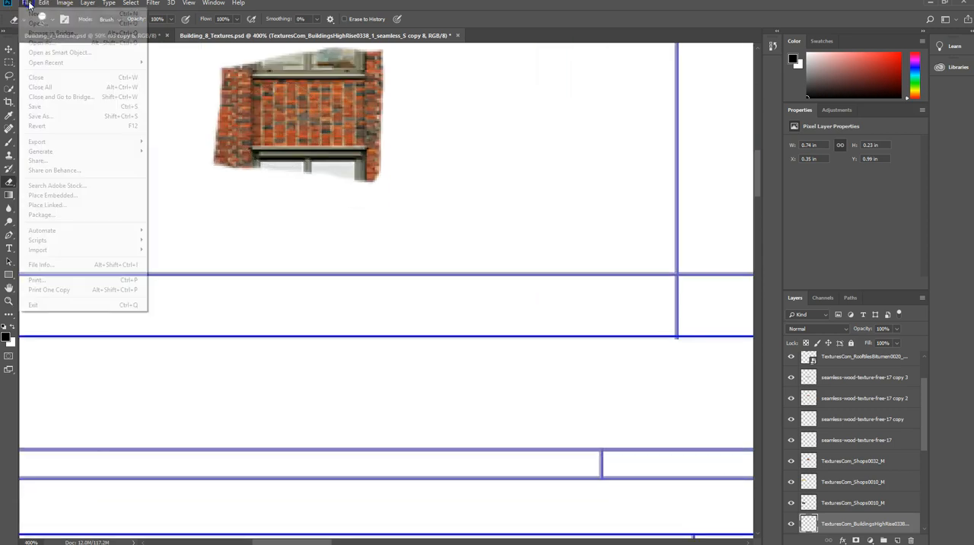
pyautogui.click(37, 106)
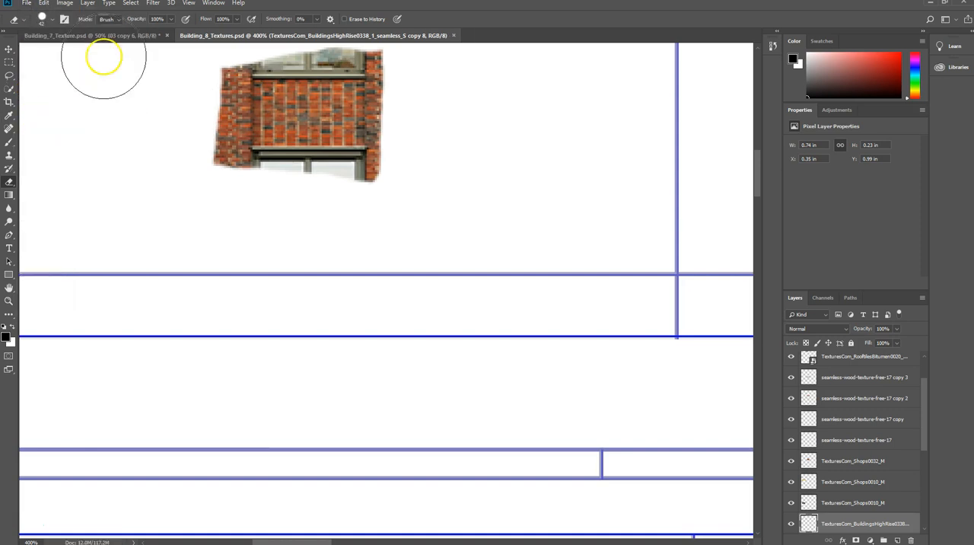
# Set the eraser size to 10 px and erase the window remnants below and above the brick panel.
pyautogui.click(51, 20)
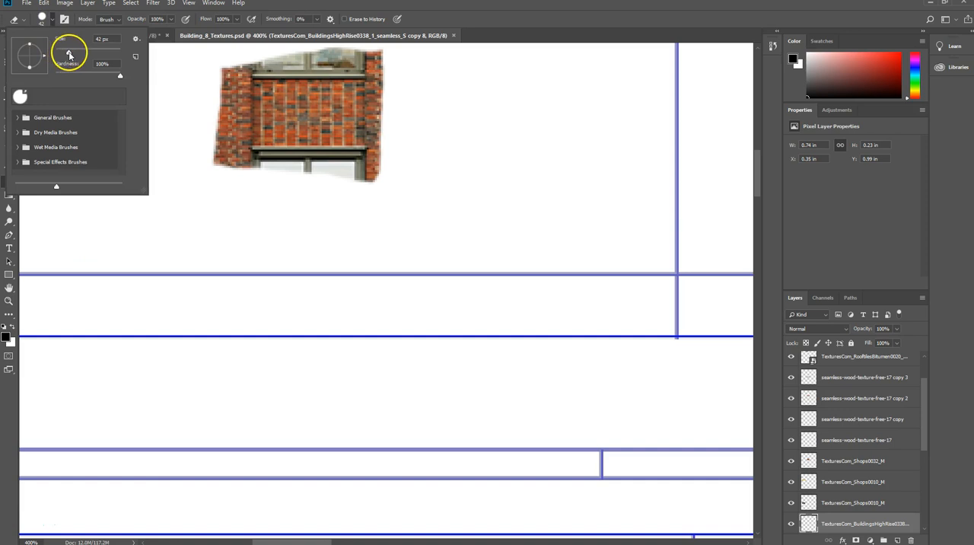
pyautogui.moveTo(63, 55); pyautogui.dragTo(60, 57)
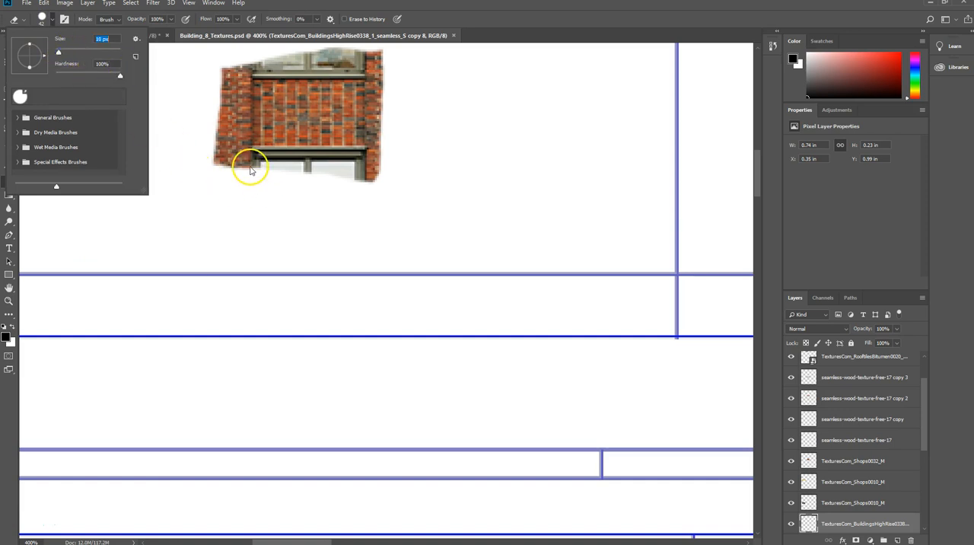
pyautogui.moveTo(245, 167); pyautogui.dragTo(363, 170)
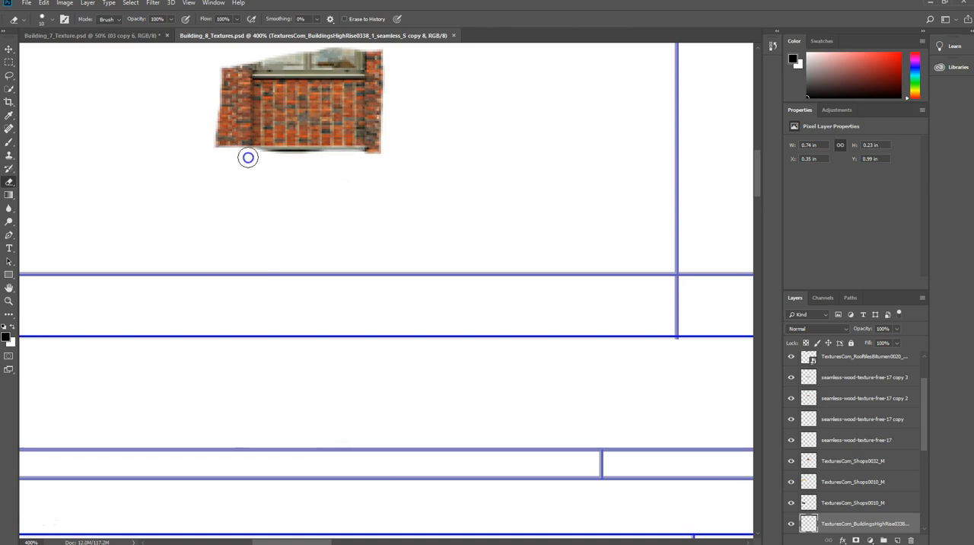
pyautogui.moveTo(306, 158); pyautogui.dragTo(383, 158)
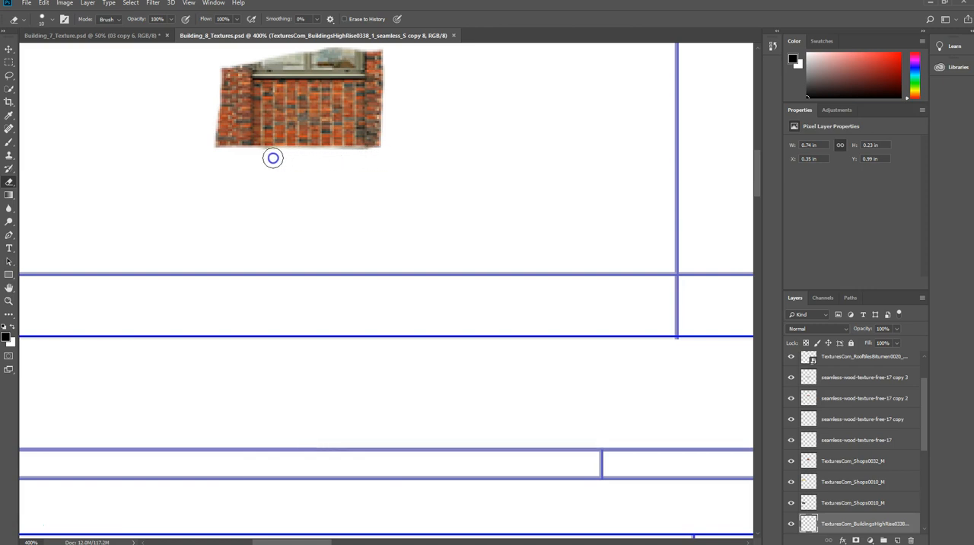
pyautogui.moveTo(250, 157)
pyautogui.mouseDown()
pyautogui.moveTo(222, 152)
pyautogui.moveTo(208, 65)
pyautogui.moveTo(373, 63)
pyautogui.moveTo(383, 54)
pyautogui.moveTo(334, 52)
pyautogui.moveTo(375, 67)
pyautogui.mouseUp()
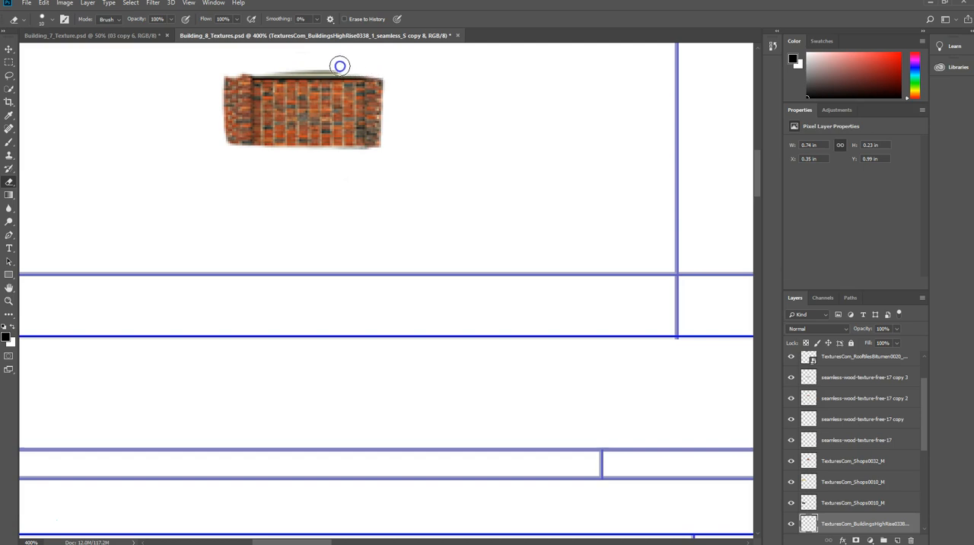
pyautogui.moveTo(288, 67); pyautogui.dragTo(233, 67)
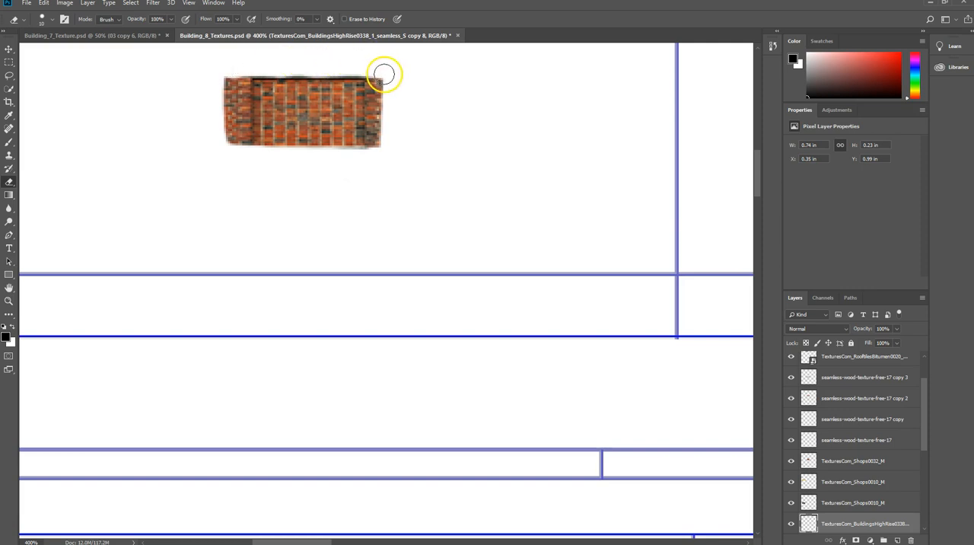
# Erase the narrow brick strips on both sides of the brick panel and trim its ragged lower edge straight.
pyautogui.moveTo(377, 68); pyautogui.dragTo(378, 162)
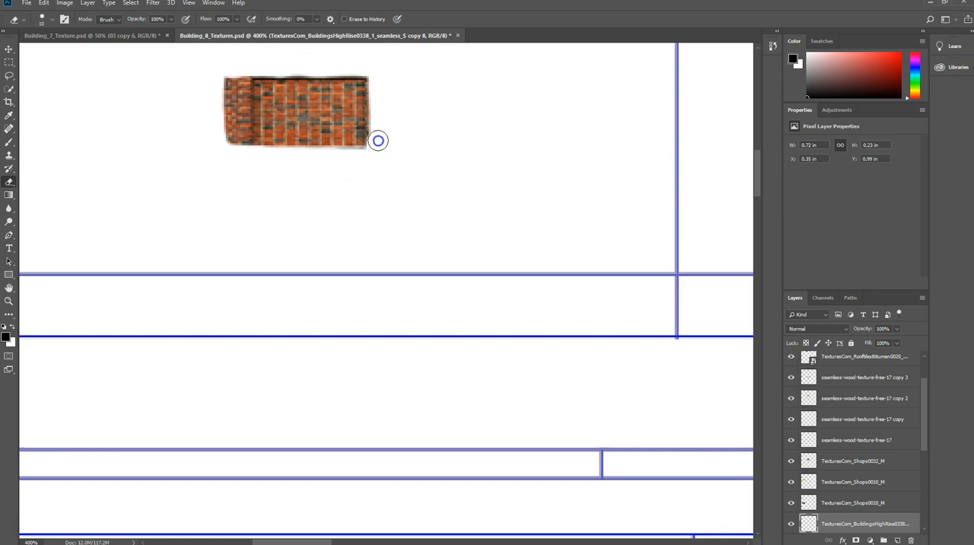
pyautogui.moveTo(378, 69); pyautogui.dragTo(377, 155)
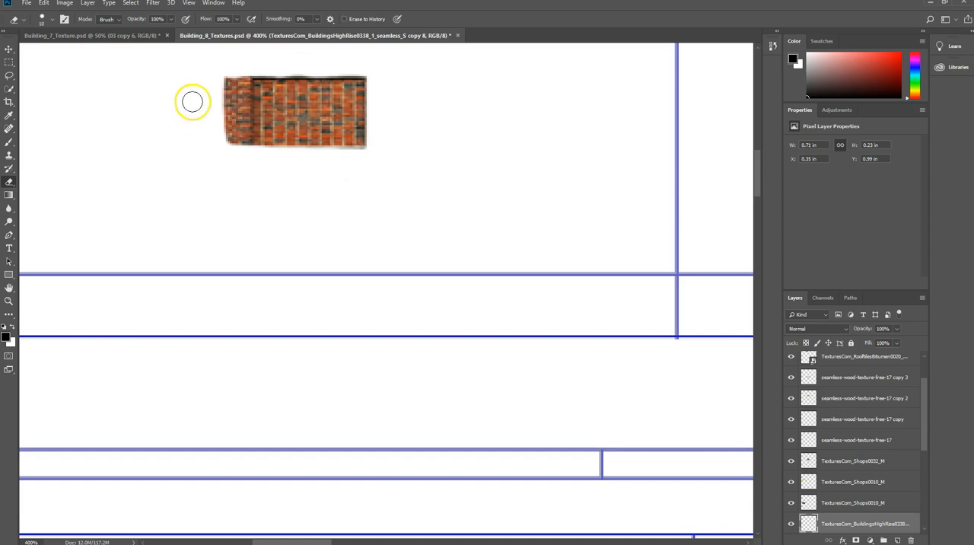
pyautogui.click(240, 73)
pyautogui.moveTo(240, 74)
pyautogui.mouseDown()
pyautogui.moveTo(235, 126)
pyautogui.moveTo(221, 99)
pyautogui.moveTo(226, 144)
pyautogui.moveTo(235, 130)
pyautogui.moveTo(239, 137)
pyautogui.mouseUp()
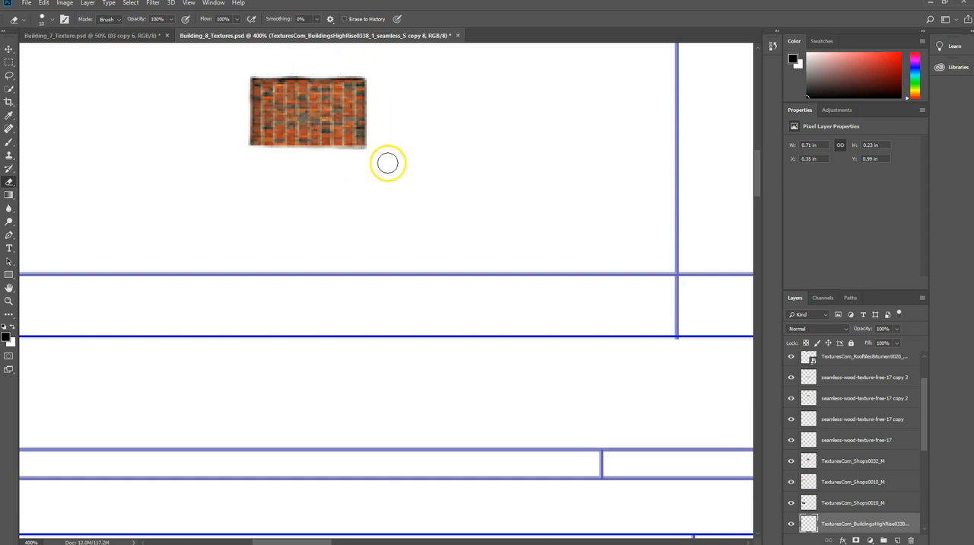
pyautogui.moveTo(372, 157); pyautogui.dragTo(371, 158)
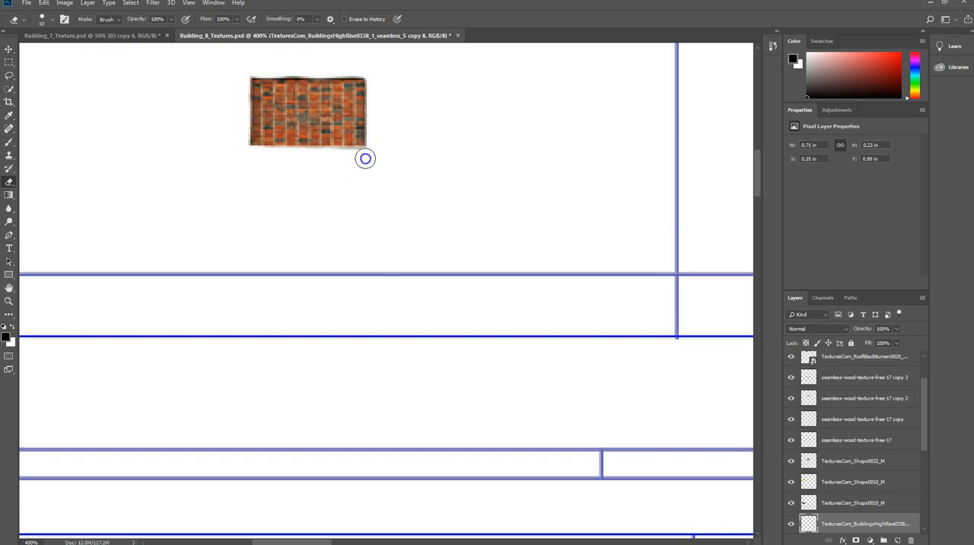
pyautogui.moveTo(337, 159)
pyautogui.mouseDown()
pyautogui.moveTo(319, 158)
pyautogui.moveTo(331, 184)
pyautogui.mouseUp()
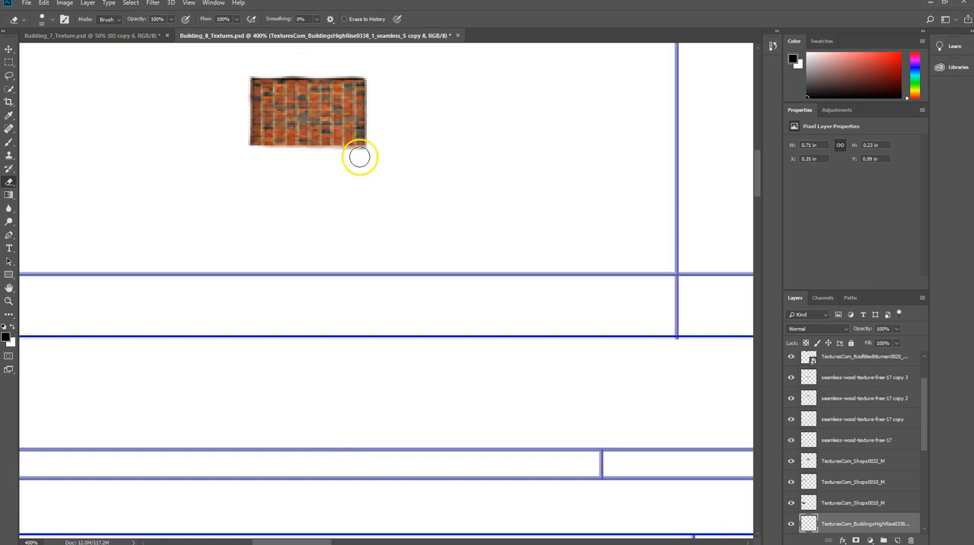
pyautogui.moveTo(364, 158)
pyautogui.mouseDown()
pyautogui.moveTo(318, 158)
pyautogui.moveTo(361, 157)
pyautogui.mouseUp()
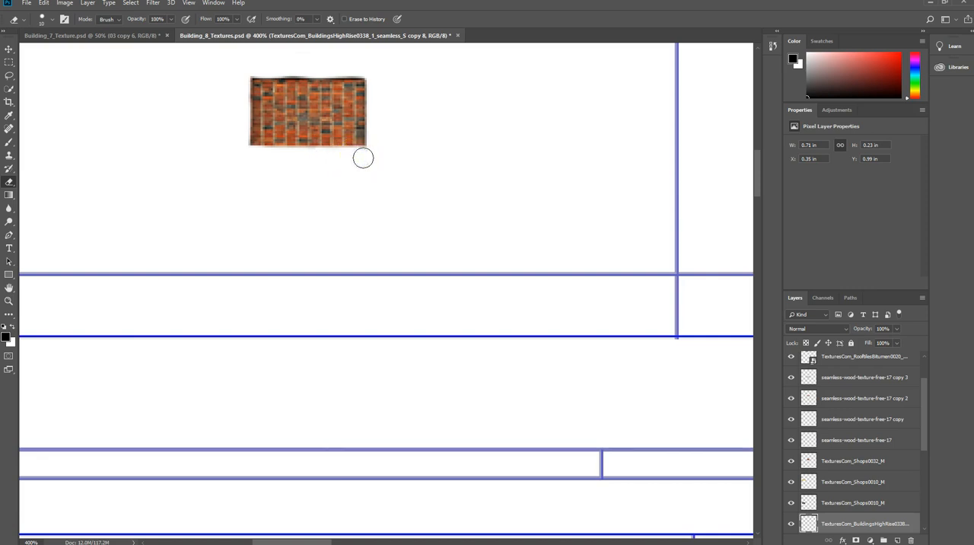
# Reduce the eraser to a very small size and erase the blurry pixel fringe along the brick panel's upper edge.
pyautogui.scroll(1, 388, 162)
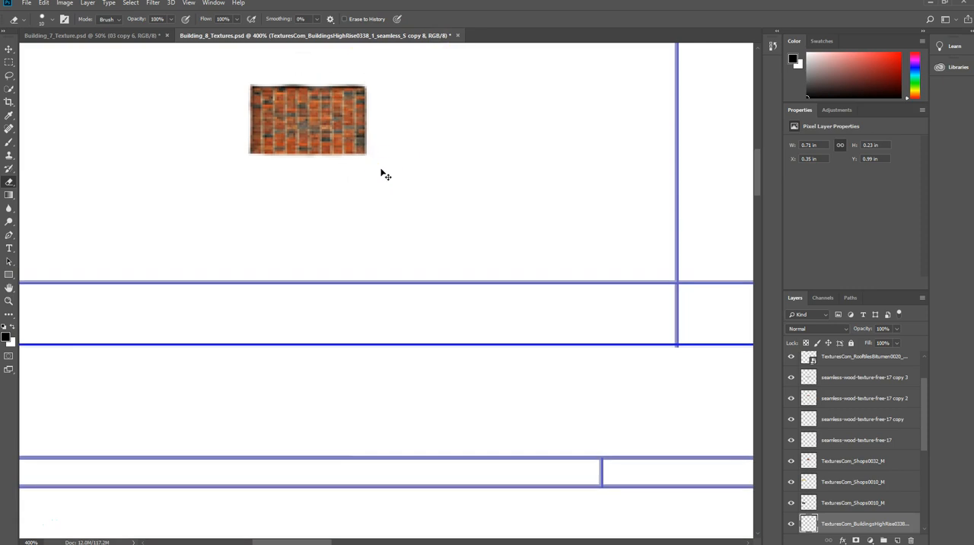
pyautogui.keyDown('alt'); pyautogui.scroll(2, 385, 175); pyautogui.keyUp('alt')
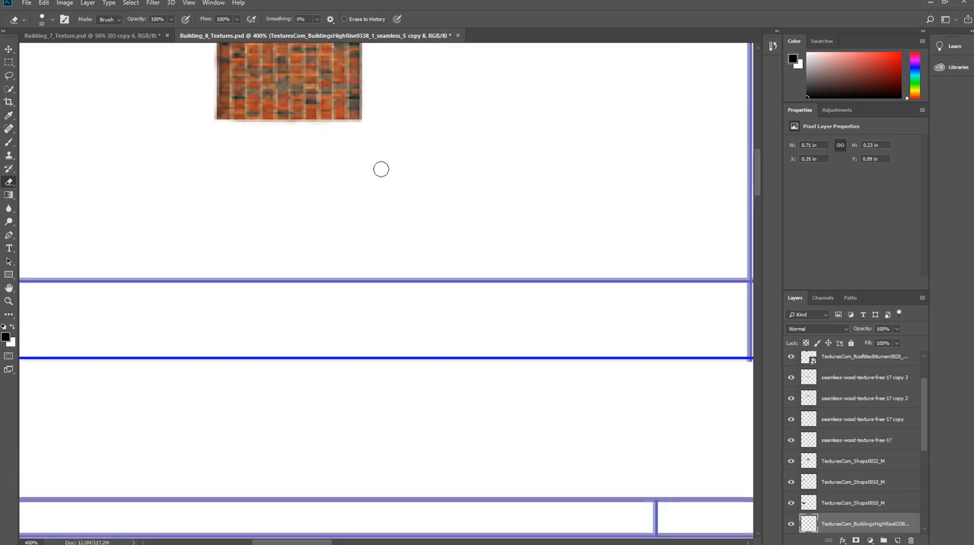
pyautogui.hotkey('ctrl', '-')
pyautogui.hotkey('ctrl', '-')
pyautogui.scroll(2, 381, 169)
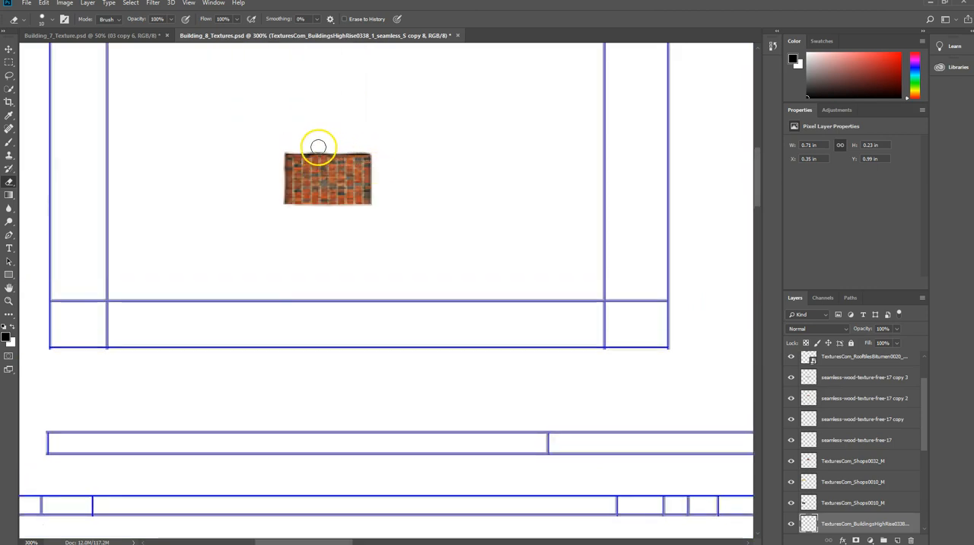
pyautogui.hotkey('ctrl', '+')
pyautogui.hotkey('ctrl', '+')
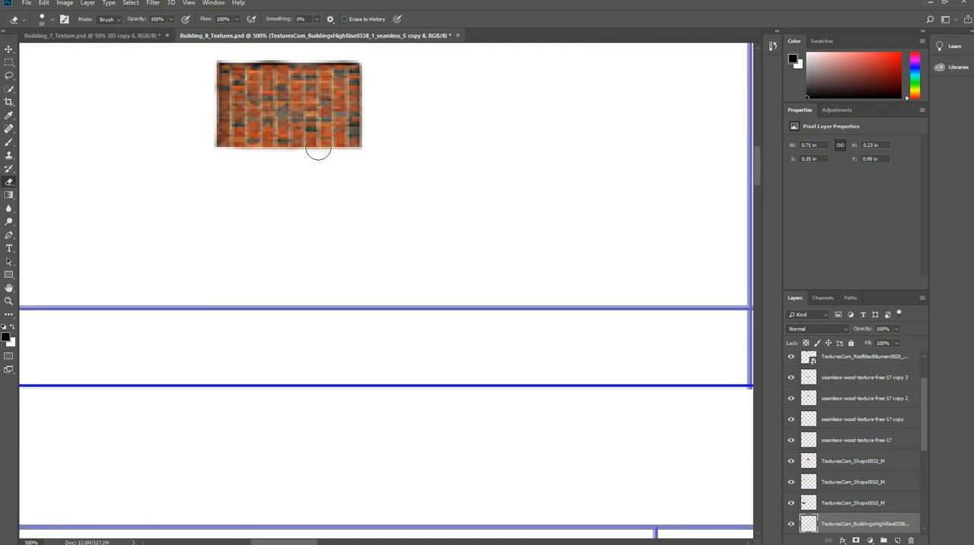
pyautogui.scroll(4, 318, 149)
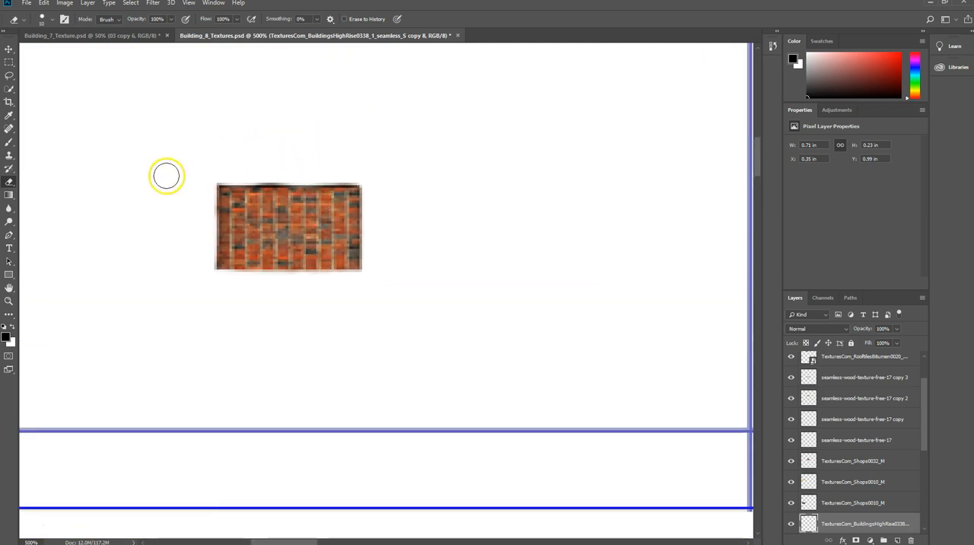
pyautogui.hotkey('ctrl', '+')
pyautogui.hotkey('ctrl', '+')
pyautogui.hotkey('ctrl', '+')
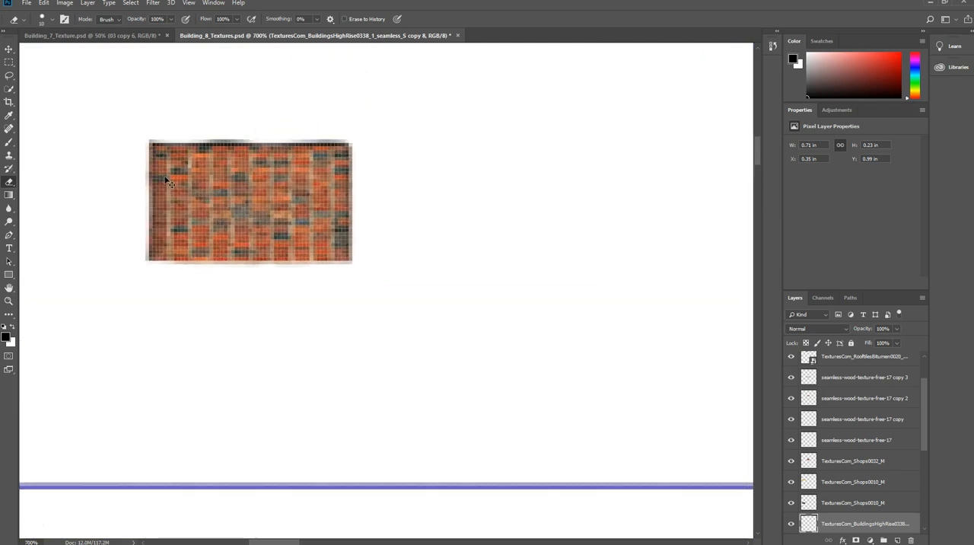
pyautogui.hotkey('ctrl', '+')
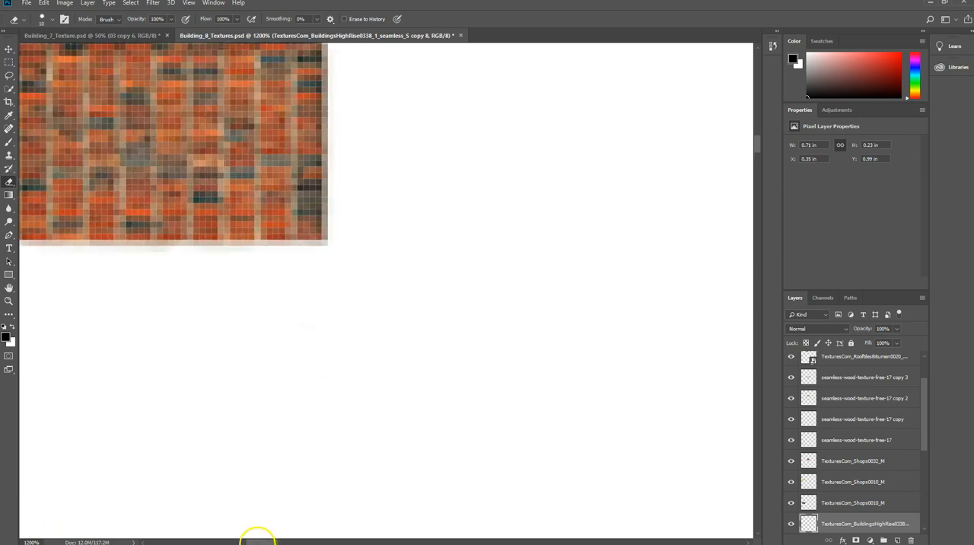
pyautogui.moveTo(230, 539); pyautogui.dragTo(255, 533)
pyautogui.scroll(5, 258, 328)
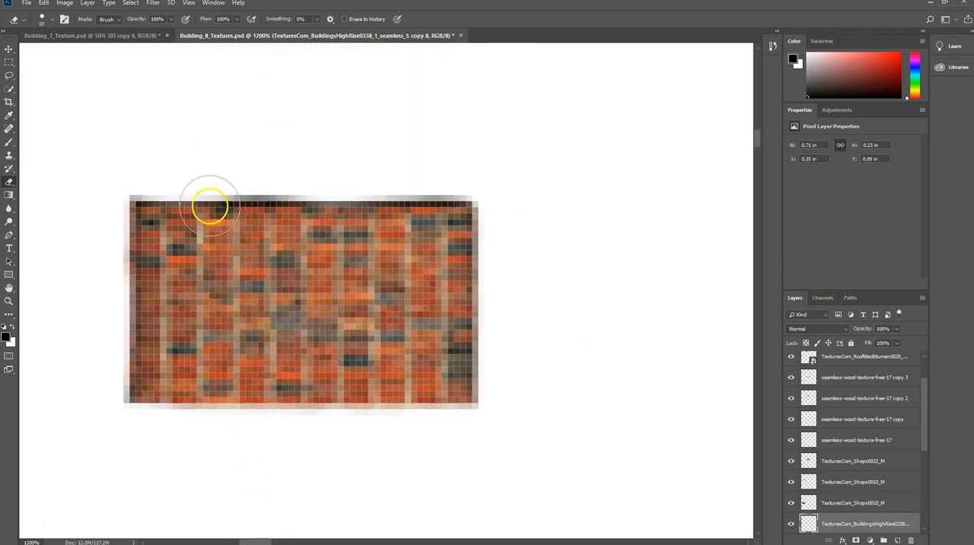
pyautogui.click(51, 20)
pyautogui.click(58, 54)
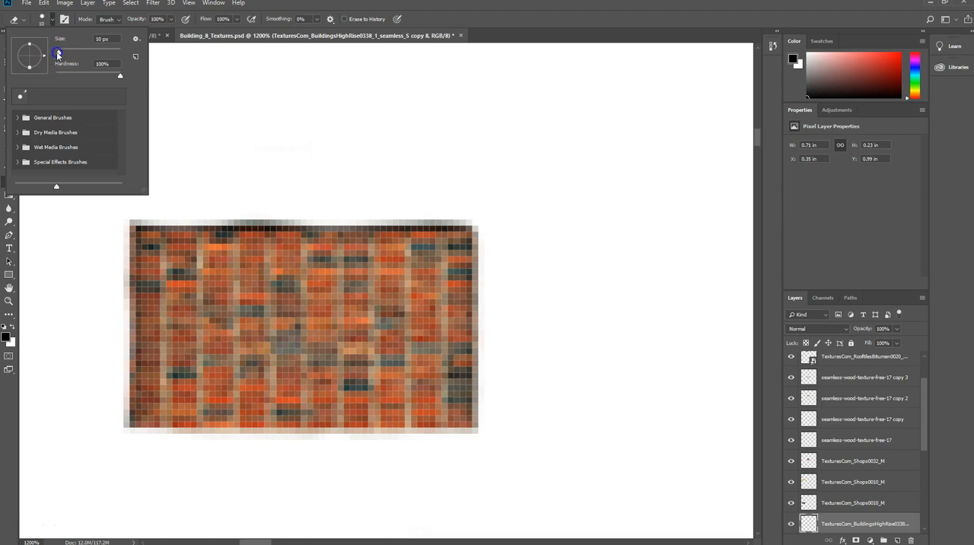
pyautogui.click(141, 218)
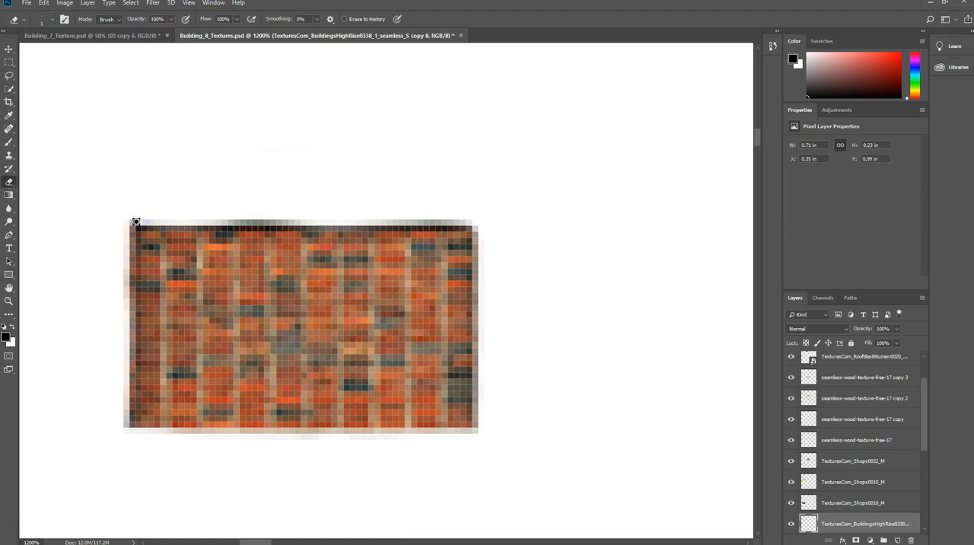
pyautogui.moveTo(141, 218)
pyautogui.mouseDown()
pyautogui.moveTo(246, 211)
pyautogui.moveTo(481, 236)
pyautogui.moveTo(480, 221)
pyautogui.moveTo(457, 393)
pyautogui.moveTo(228, 508)
pyautogui.moveTo(53, 518)
pyautogui.moveTo(74, 518)
pyautogui.moveTo(63, 485)
pyautogui.moveTo(20, 523)
pyautogui.mouseUp()
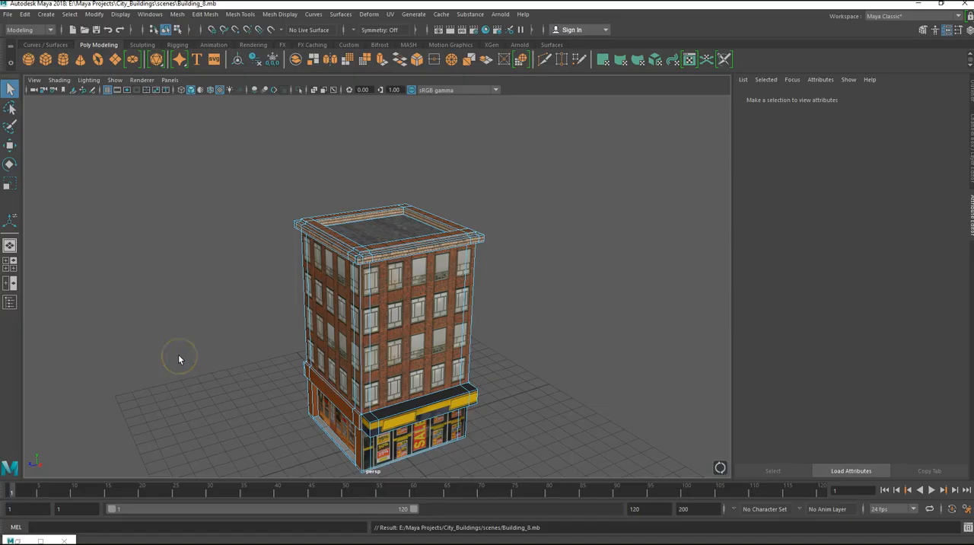
# Switch to Maya and examine the roof and the brick window facade above the wooden shop front on the textured building.
pyautogui.keyDown('alt'); pyautogui.moveTo(261, 299); pyautogui.dragTo(388, 284); pyautogui.keyUp('alt')
pyautogui.scroll(7, 387, 241)
pyautogui.keyDown('alt'); pyautogui.moveTo(402, 209); pyautogui.dragTo(412, 228, button='middle'); pyautogui.keyUp('alt')
pyautogui.scroll(-2, 412, 228)
pyautogui.keyDown('alt'); pyautogui.moveTo(369, 251); pyautogui.dragTo(372, 272); pyautogui.keyUp('alt')
pyautogui.keyDown('alt'); pyautogui.moveTo(371, 272); pyautogui.dragTo(440, 149, button='middle'); pyautogui.keyUp('alt')
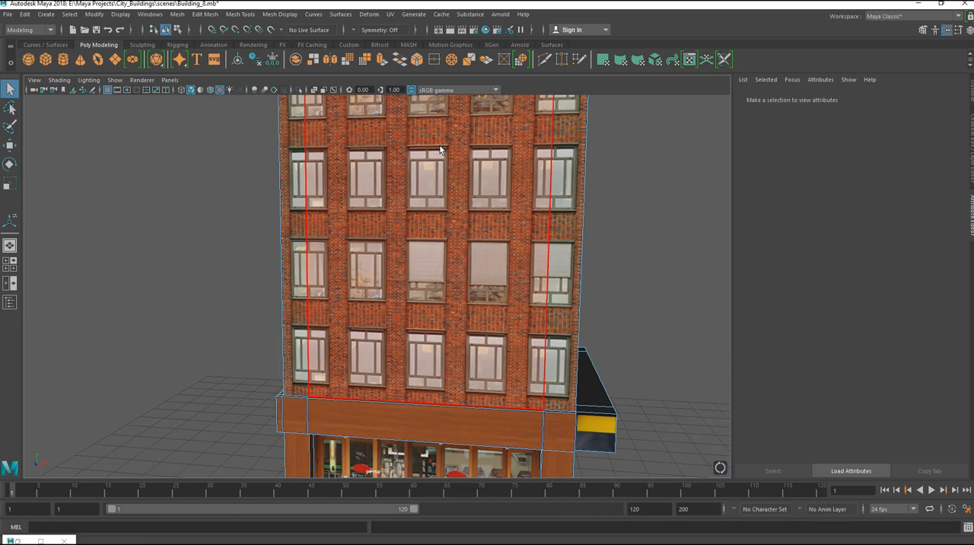
pyautogui.keyDown('alt'); pyautogui.moveTo(440, 148); pyautogui.dragTo(443, 134, button='middle'); pyautogui.keyUp('alt')
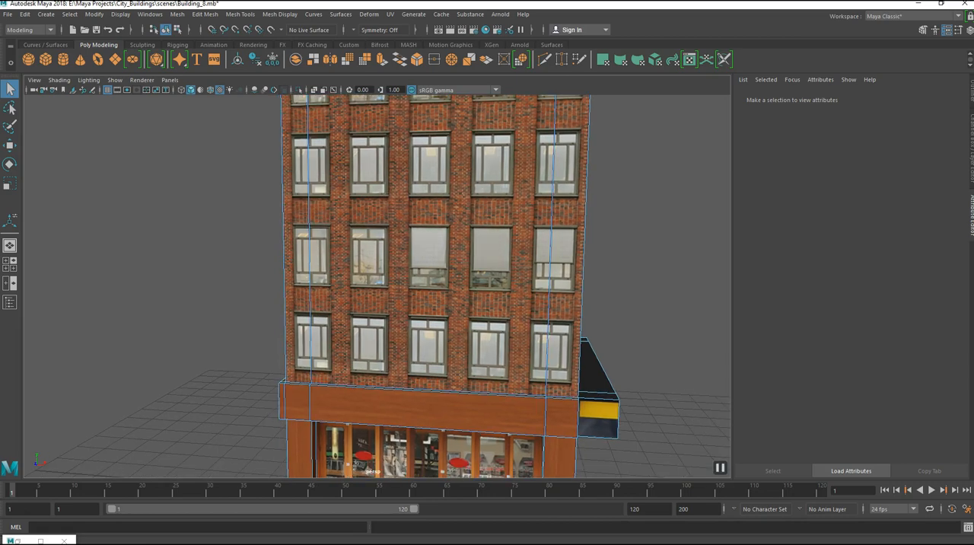
# Examine the building's remaining sides, including the grey stone walls, sandstone band and yellow storefront, and the complete model.
pyautogui.keyDown('alt'); pyautogui.moveTo(211, 239); pyautogui.dragTo(268, 253); pyautogui.keyUp('alt')
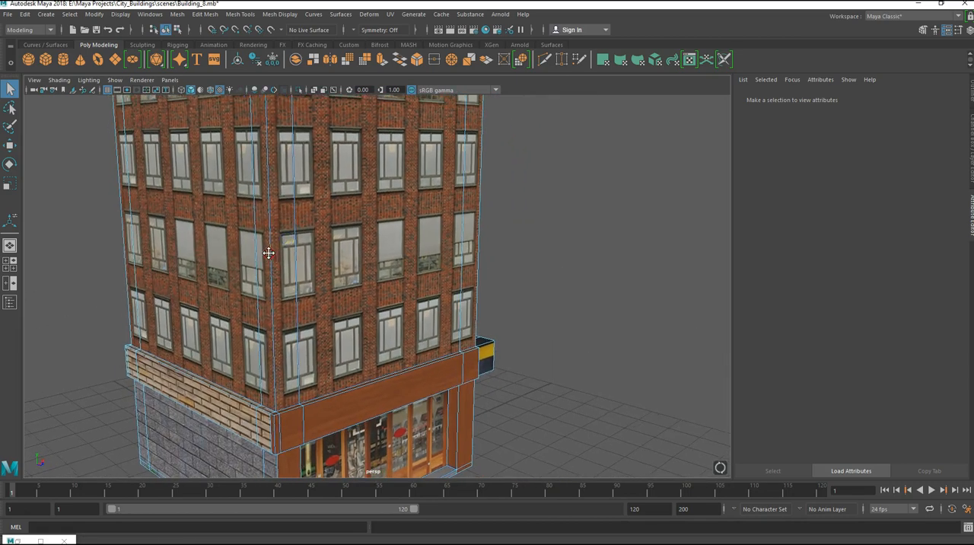
pyautogui.keyDown('alt'); pyautogui.moveTo(268, 253); pyautogui.dragTo(547, 88, button='middle'); pyautogui.keyUp('alt')
pyautogui.keyDown('alt'); pyautogui.moveTo(547, 88); pyautogui.dragTo(495, 220); pyautogui.keyUp('alt')
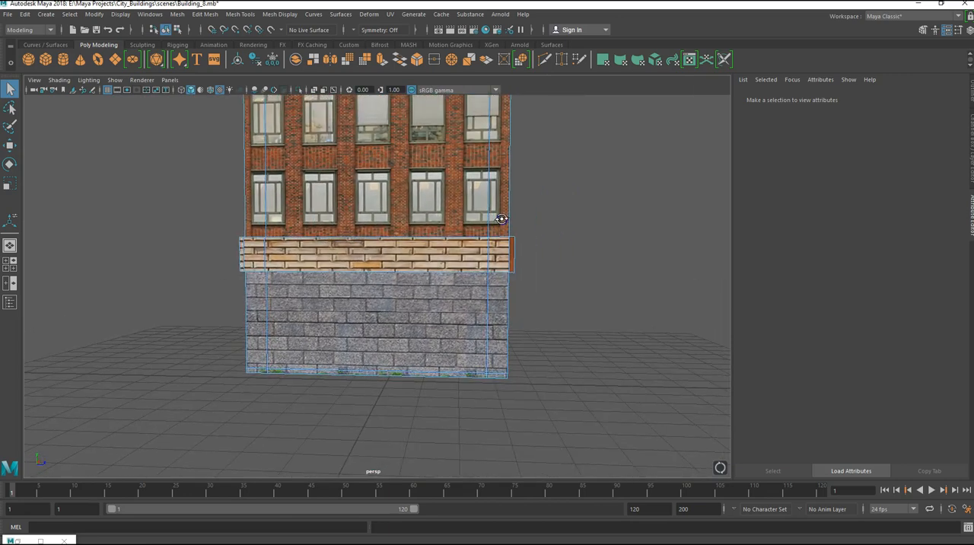
pyautogui.keyDown('alt'); pyautogui.moveTo(346, 303); pyautogui.dragTo(382, 296); pyautogui.keyUp('alt')
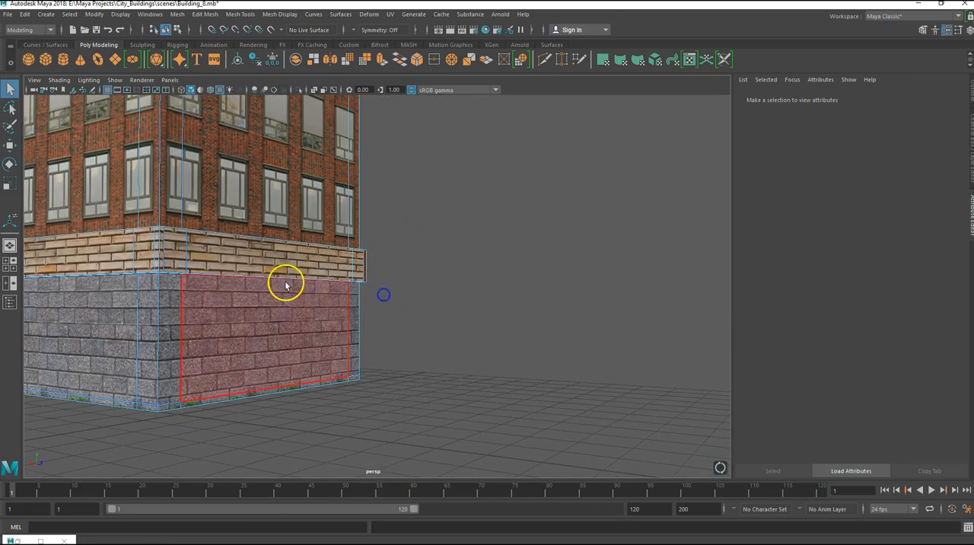
pyautogui.scroll(-3, 283, 284)
pyautogui.keyDown('alt'); pyautogui.moveTo(185, 270); pyautogui.dragTo(291, 267); pyautogui.keyUp('alt')
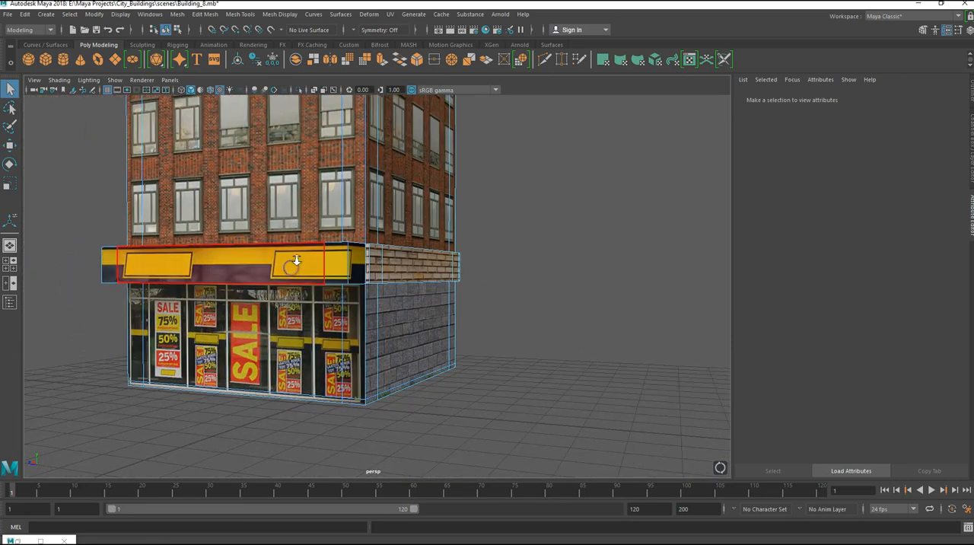
pyautogui.scroll(-4, 296, 265)
pyautogui.keyDown('alt'); pyautogui.moveTo(309, 212); pyautogui.dragTo(320, 250, button='middle'); pyautogui.keyUp('alt')
pyautogui.keyDown('alt'); pyautogui.moveTo(320, 250); pyautogui.dragTo(343, 274); pyautogui.keyUp('alt')
pyautogui.keyDown('alt'); pyautogui.moveTo(402, 280); pyautogui.dragTo(422, 252); pyautogui.keyUp('alt')
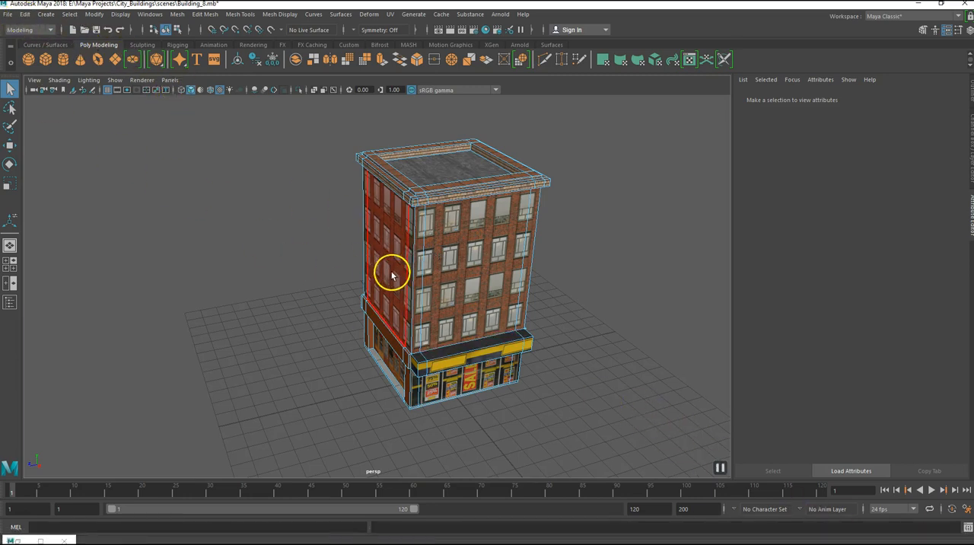
# Switch to Photoshop and review the whole Building_8_Textures.psd layout with all textured UV shells.
pyautogui.click(372, 539)
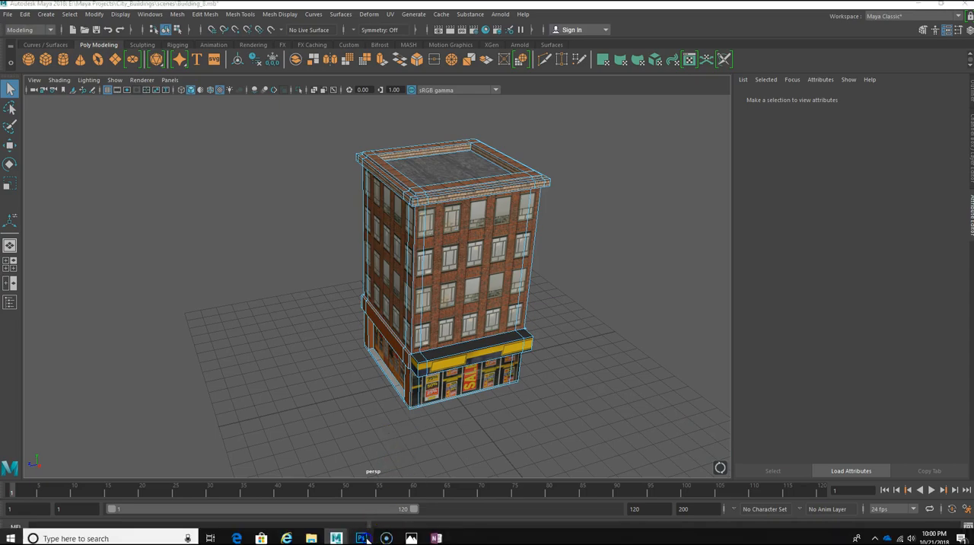
pyautogui.hotkey('ctrl', '-')
pyautogui.hotkey('ctrl', '-')
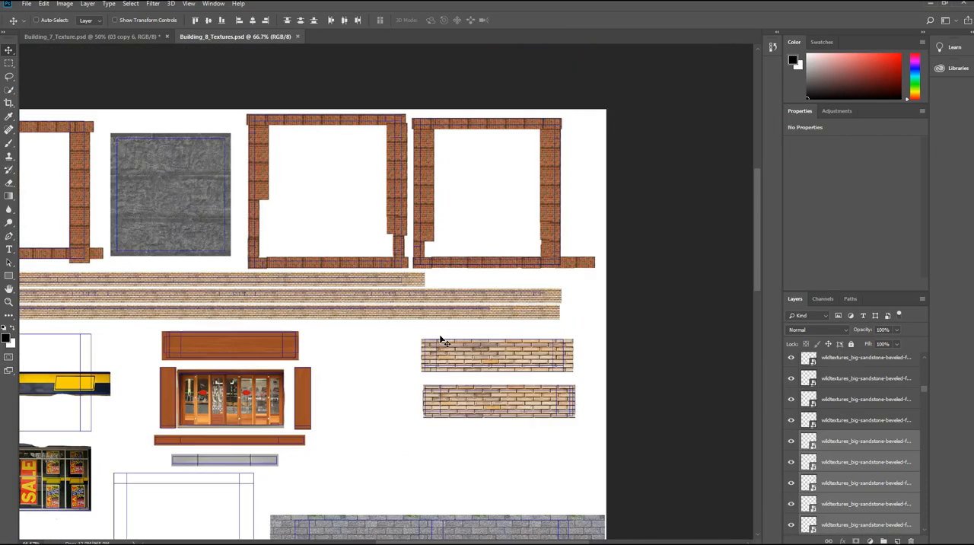
pyautogui.scroll(-3, 444, 341)
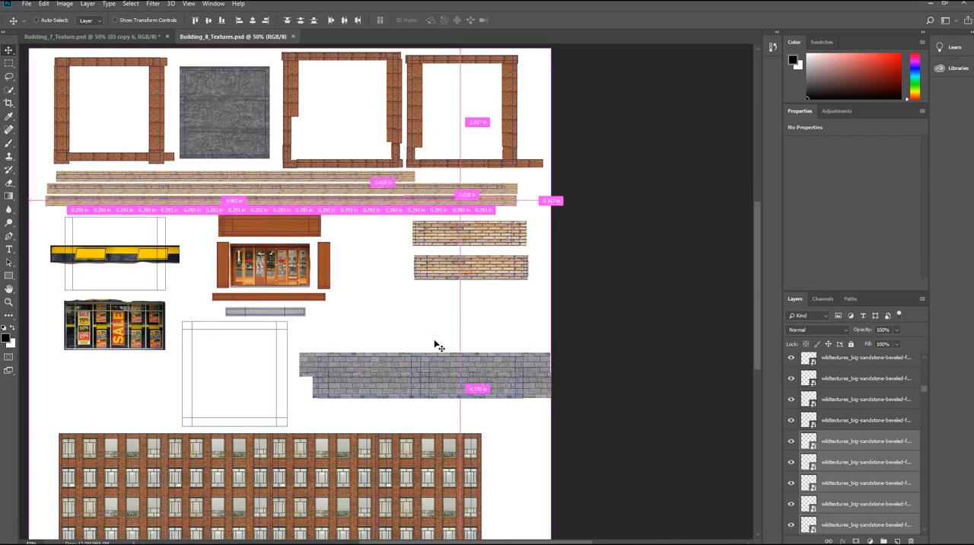
pyautogui.hotkey('ctrl', '-')
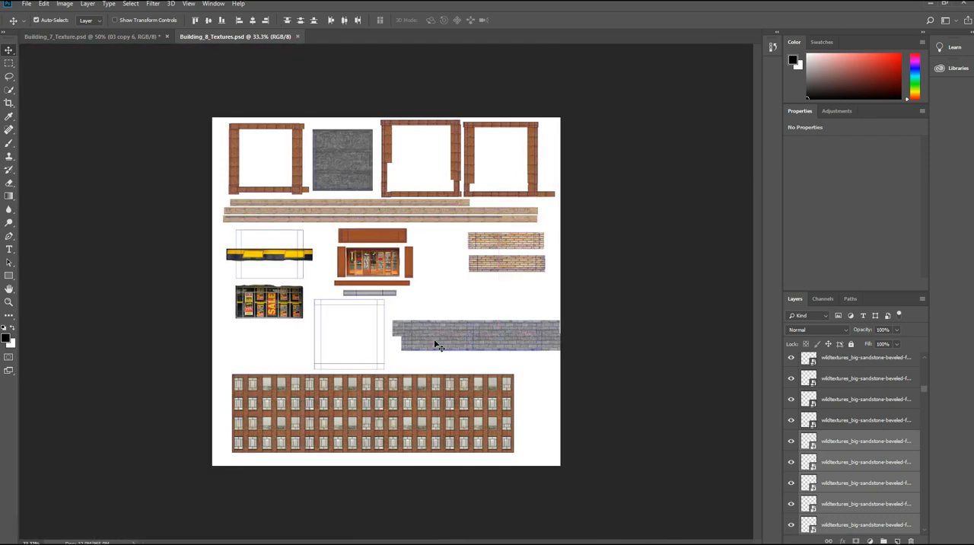